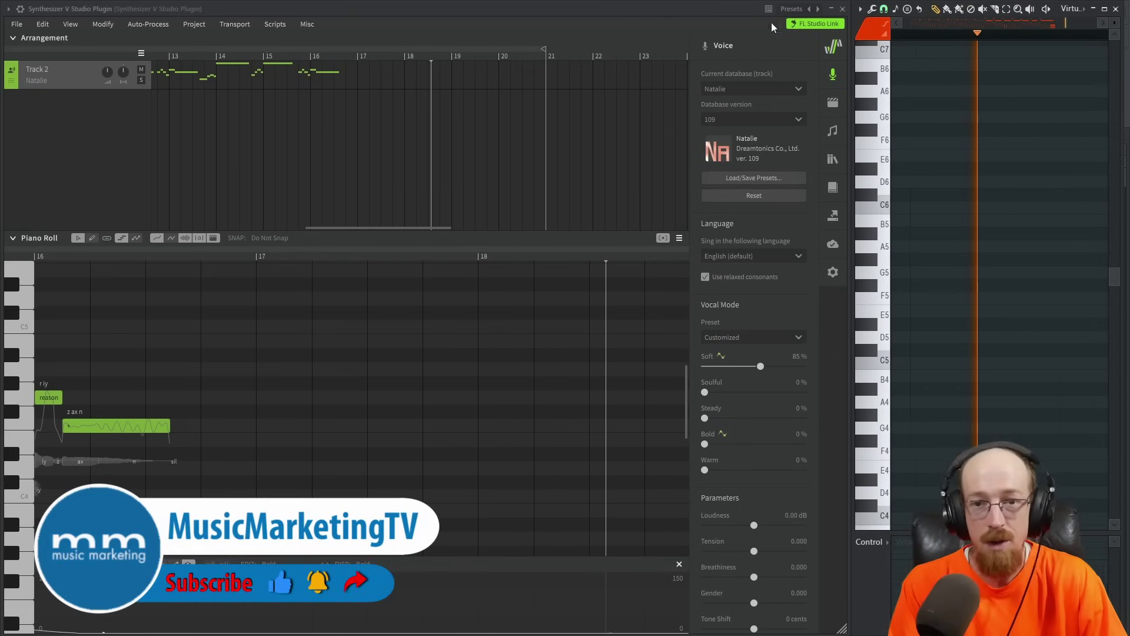
Open the Virtual Pianist channel's plugin to examine its Score piano settings, and close it again.
{"action": "left_click", "coordinate": [715, 9]}
{"action": "key", "text": "space"}
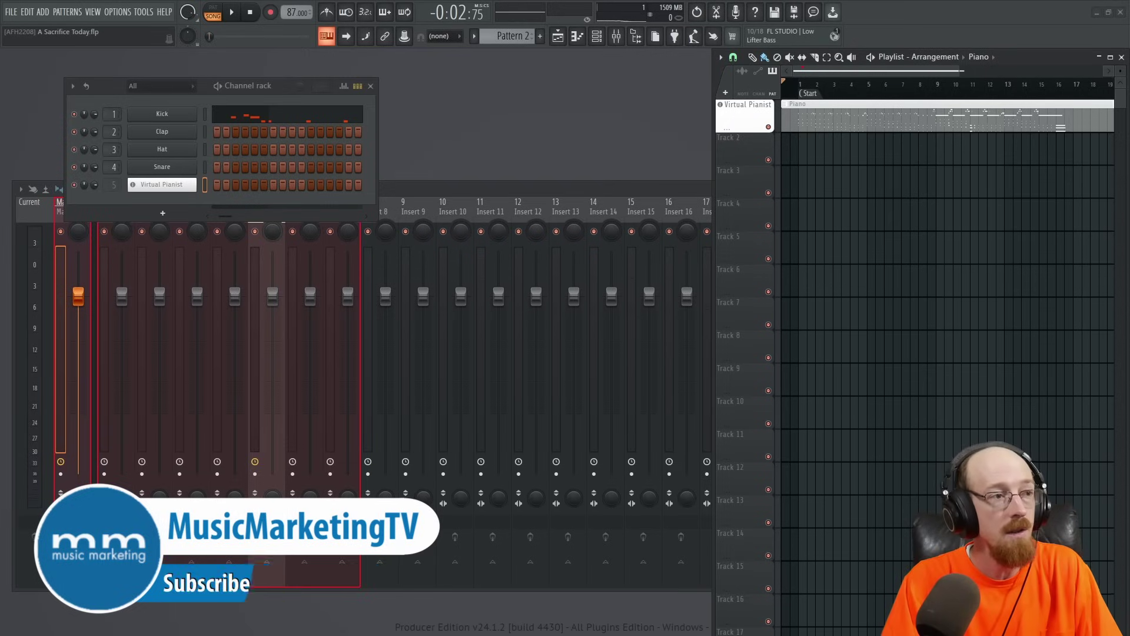
{"action": "left_click", "coordinate": [182, 185]}
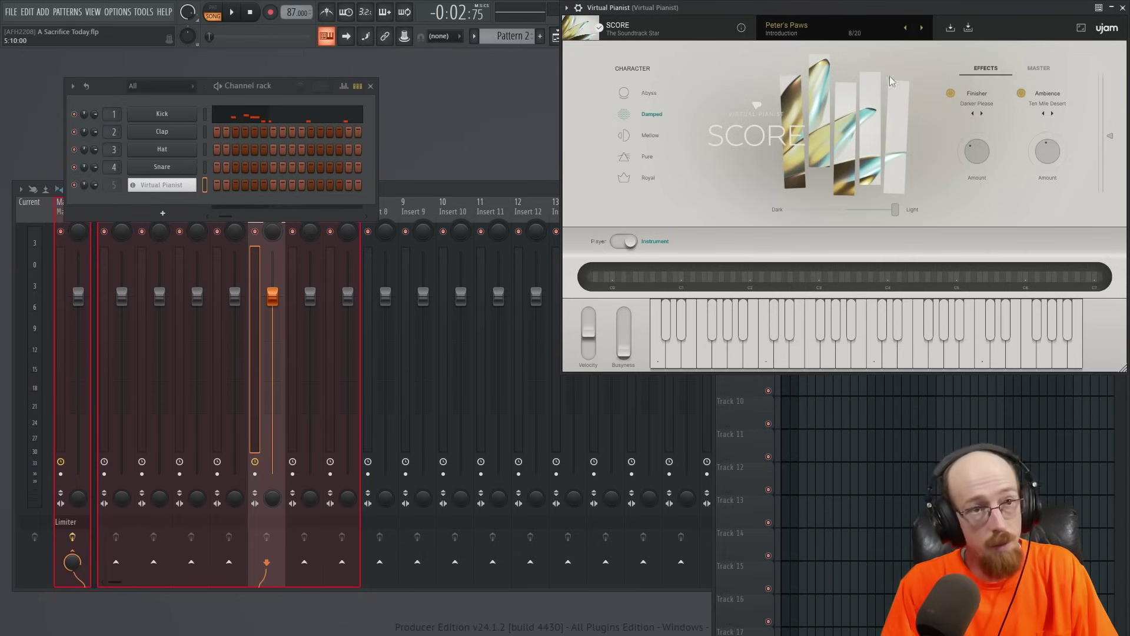
{"action": "left_click", "coordinate": [1109, 14]}
Play the Piano clip from the start, and mark a playlist time selection from about bar 5 to bar 16.
{"action": "left_click", "coordinate": [790, 86]}
{"action": "key", "text": "space"}
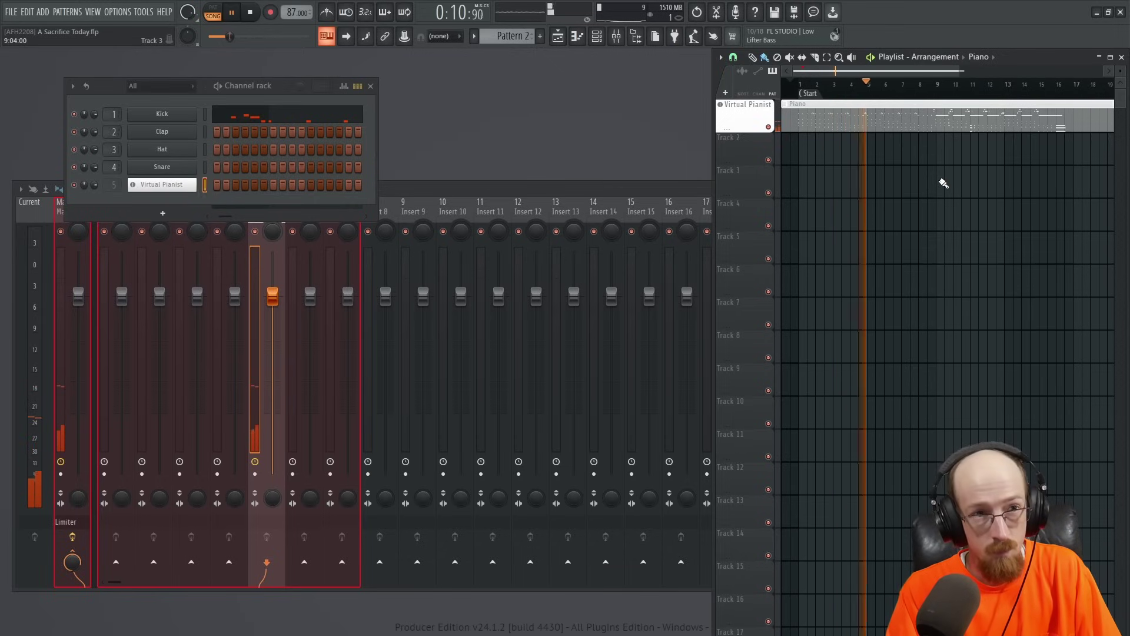
{"action": "key", "text": "space"}
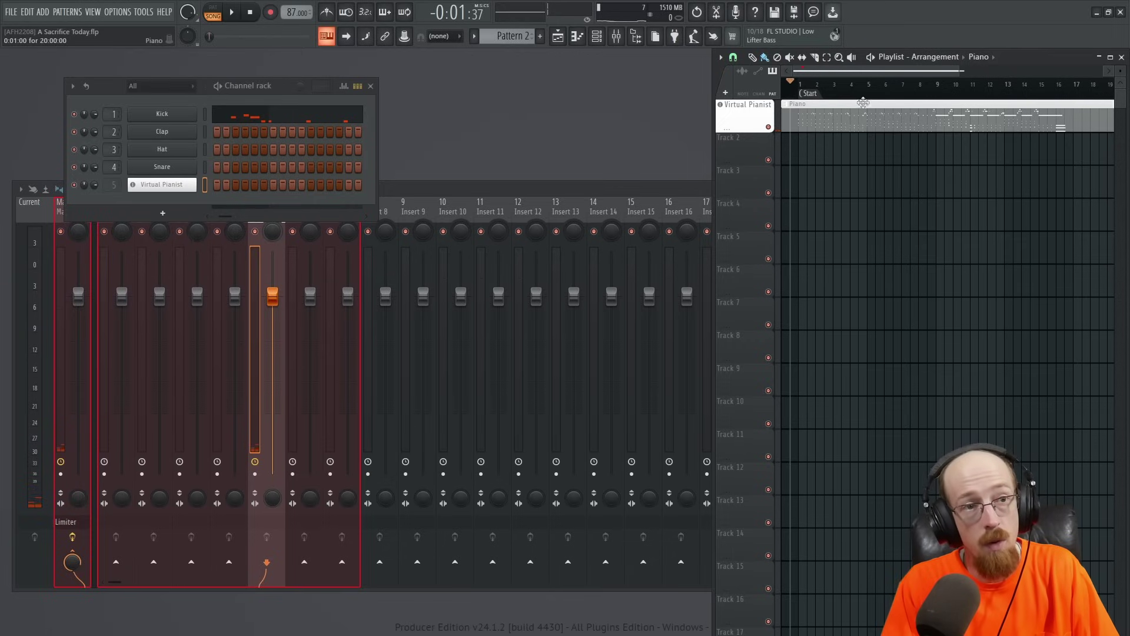
{"action": "left_click_drag", "start_coordinate": [871, 95], "coordinate": [1065, 95]}
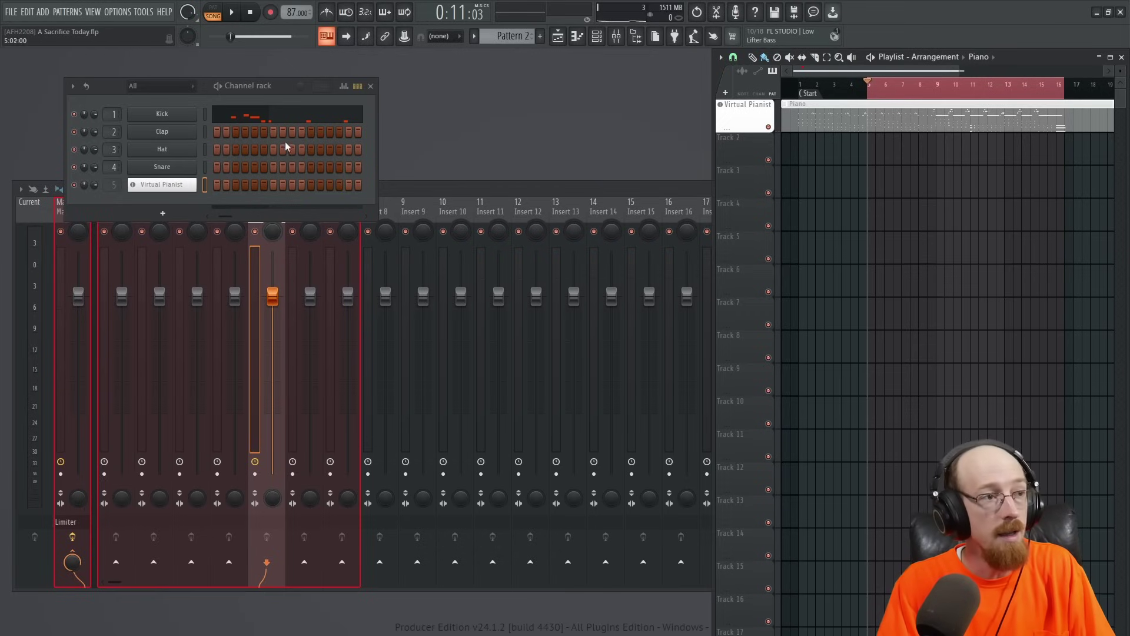
Copy the melody notes from C6 upwards out of the Piano clip's Virtual Pianist piano roll.
{"action": "right_click", "coordinate": [166, 114]}
{"action": "left_click", "coordinate": [472, 115]}
{"action": "left_click", "coordinate": [949, 121]}
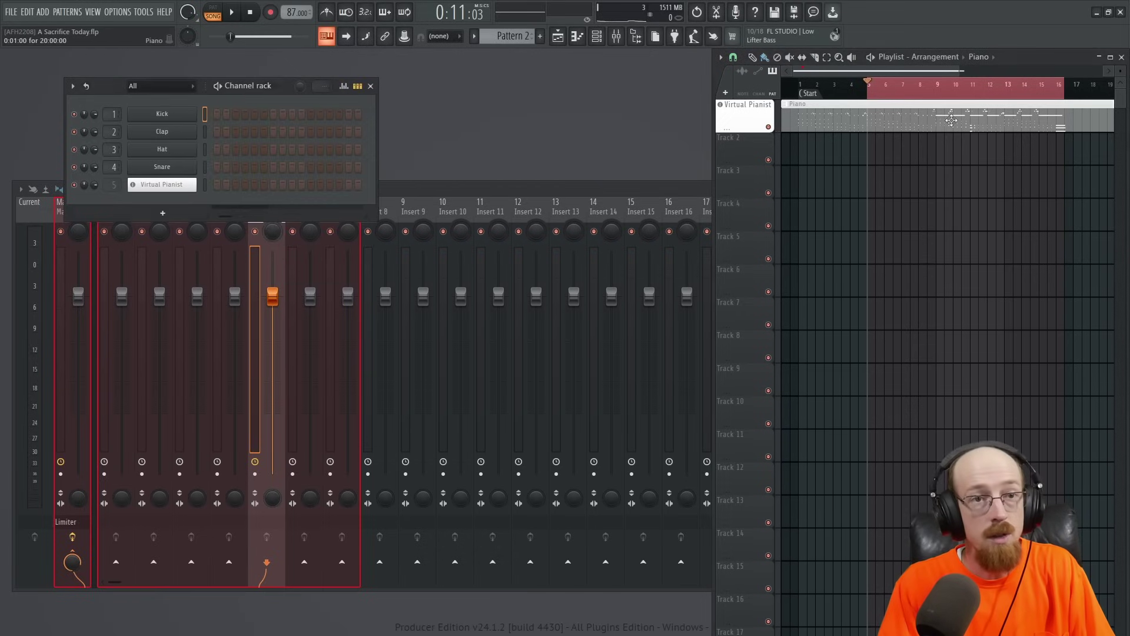
{"action": "left_click", "coordinate": [306, 129]}
{"action": "scroll", "coordinate": [589, 253], "scroll_direction": "down", "scroll_amount": 2}
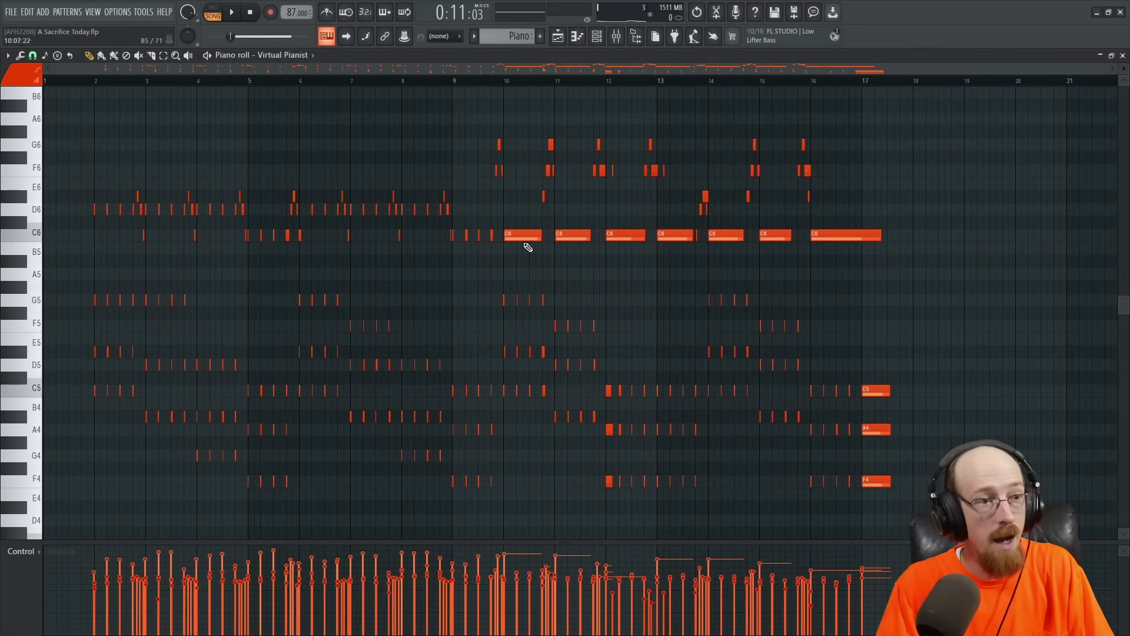
{"action": "left_click_drag", "start_coordinate": [36, 97], "coordinate": [56, 252]}
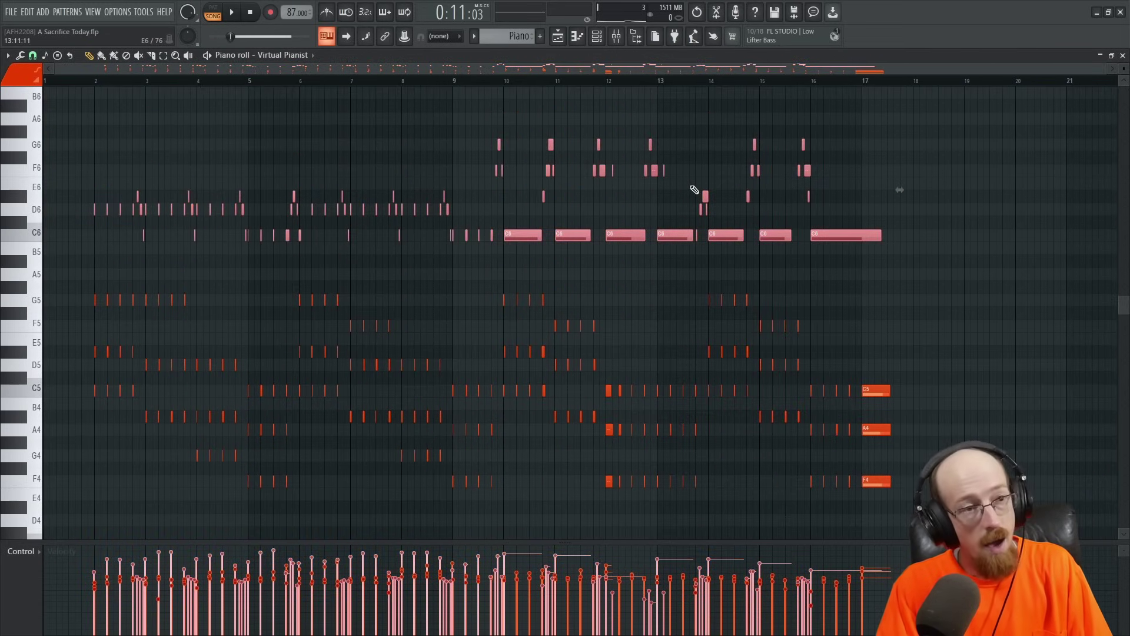
{"action": "key", "text": "F7"}
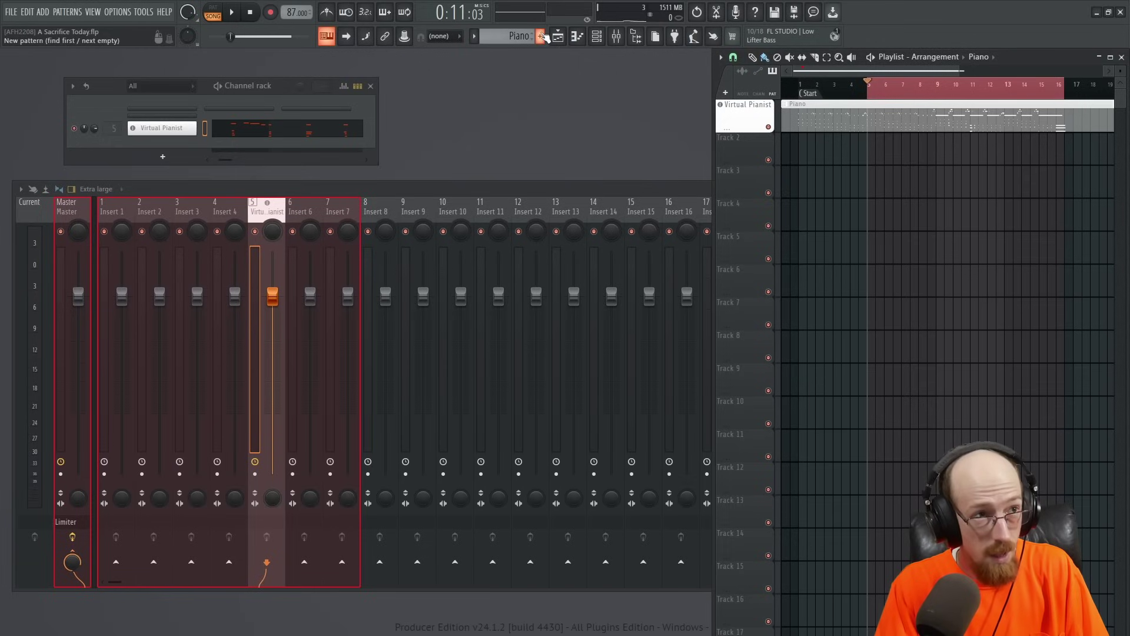
Paste the copied melody into the Kick channel's piano roll in Pattern 2 and transpose it down one octave.
{"action": "right_click", "coordinate": [165, 107]}
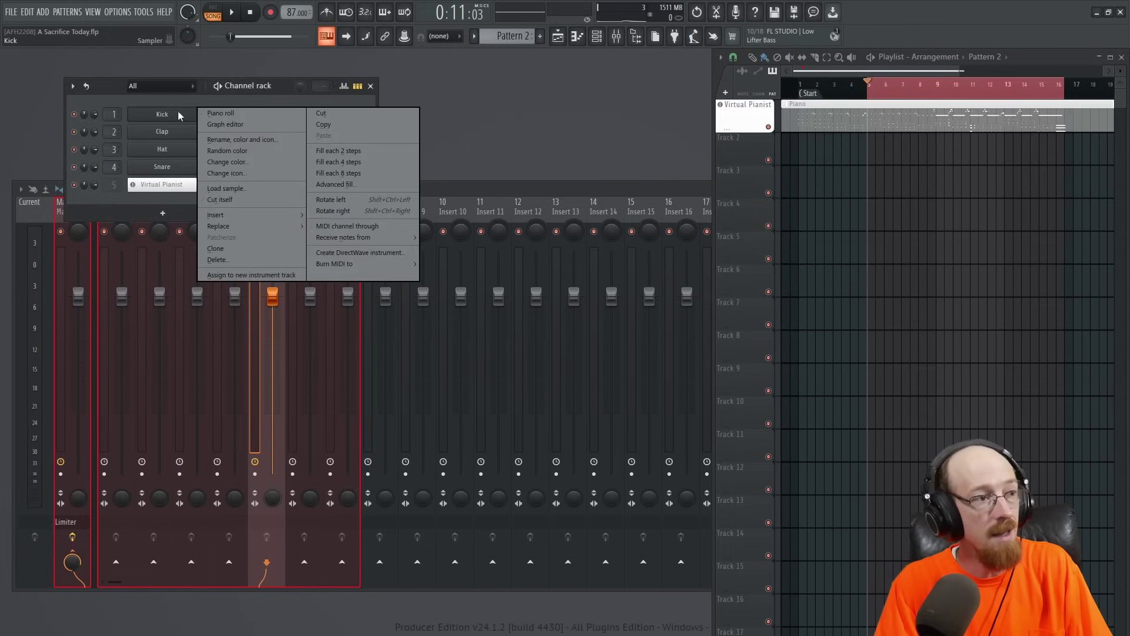
{"action": "left_click", "coordinate": [161, 114]}
{"action": "right_click", "coordinate": [162, 114]}
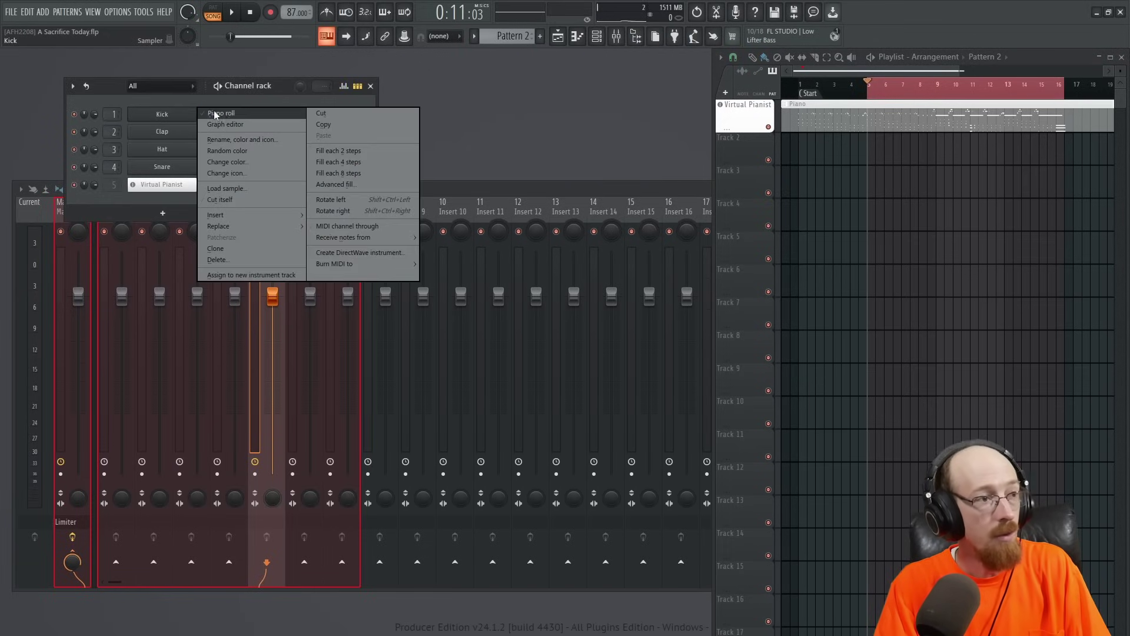
{"action": "left_click", "coordinate": [212, 114]}
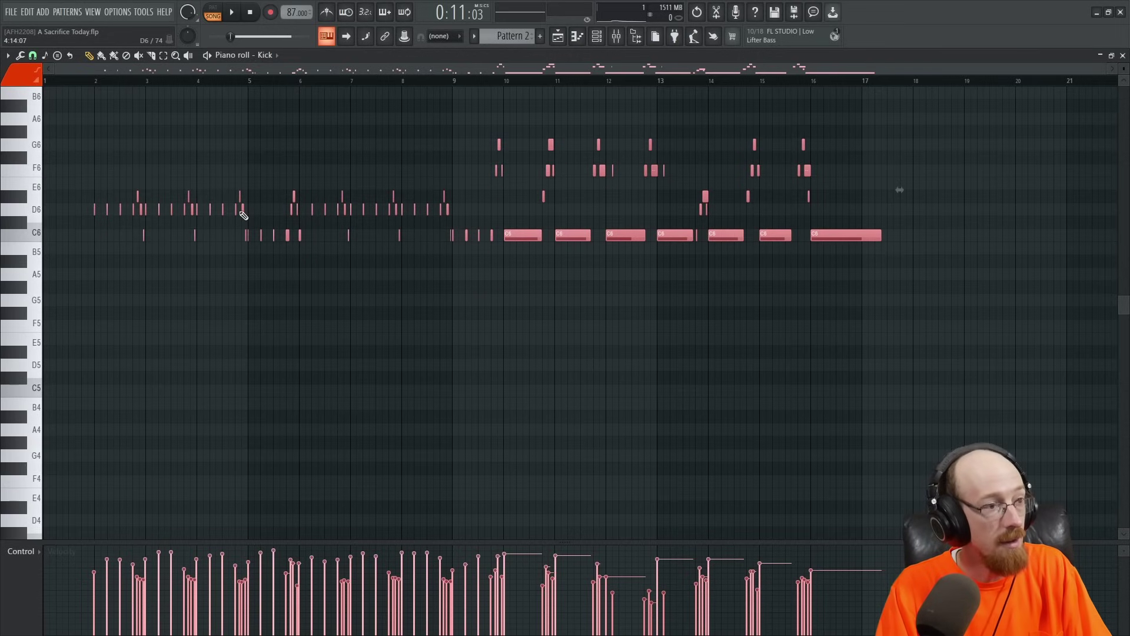
{"action": "key", "text": "ctrl+Down"}
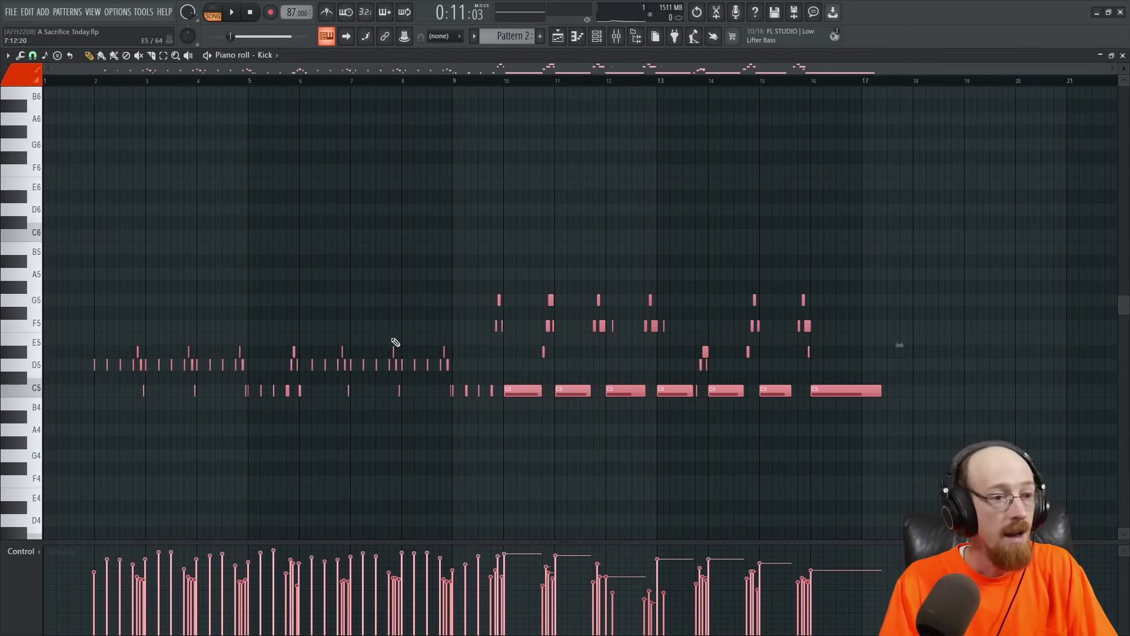
Export the Kick piano roll's melody as a MIDI file named Piano Melody 2.mid in the Piano Melody scores folder.
{"action": "scroll", "coordinate": [290, 316], "scroll_direction": "up", "scroll_amount": 4}
{"action": "left_click_drag", "start_coordinate": [303, 321], "coordinate": [704, 263]}
{"action": "scroll", "coordinate": [306, 324], "scroll_direction": "up", "scroll_amount": 4}
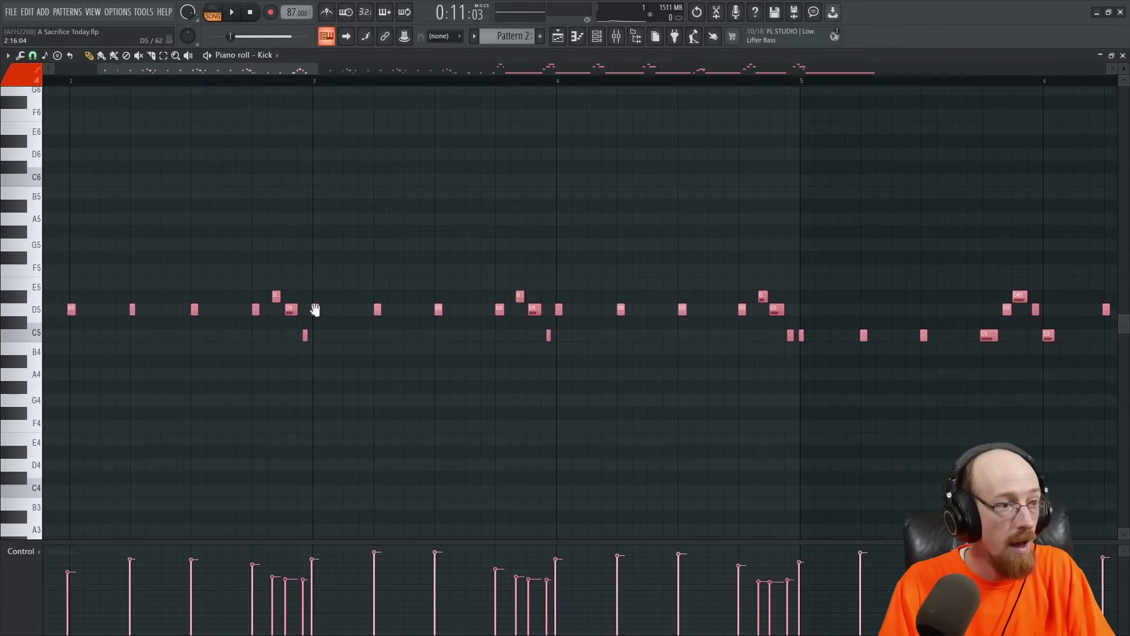
{"action": "key", "text": "ctrl+a"}
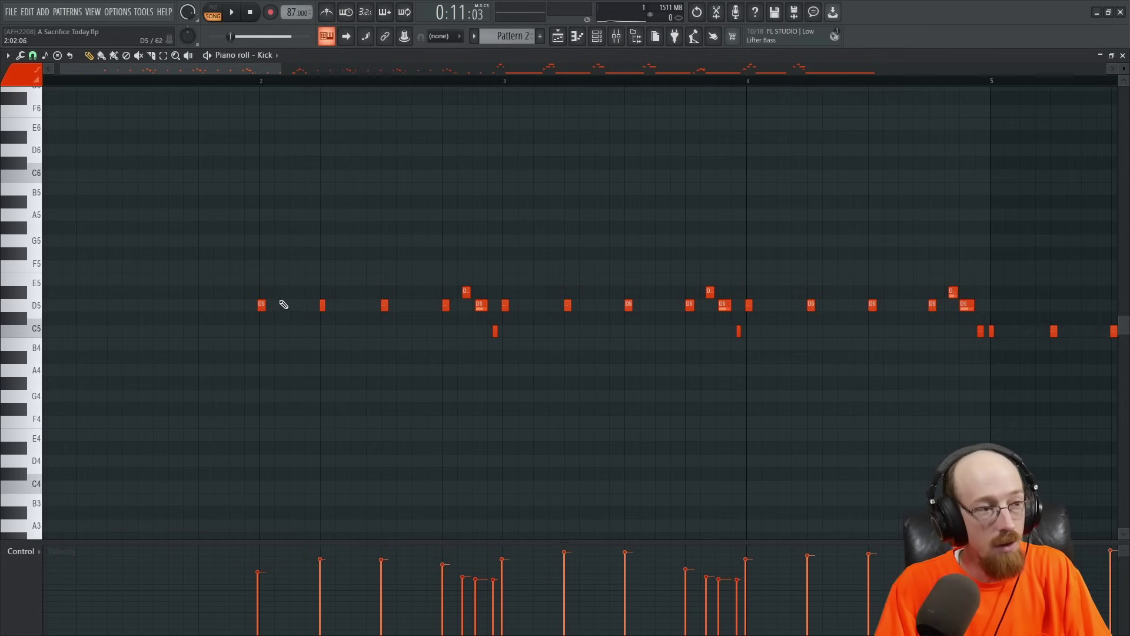
{"action": "scroll", "coordinate": [353, 328], "scroll_direction": "down", "scroll_amount": 2}
{"action": "scroll", "coordinate": [376, 333], "scroll_direction": "down", "scroll_amount": 3}
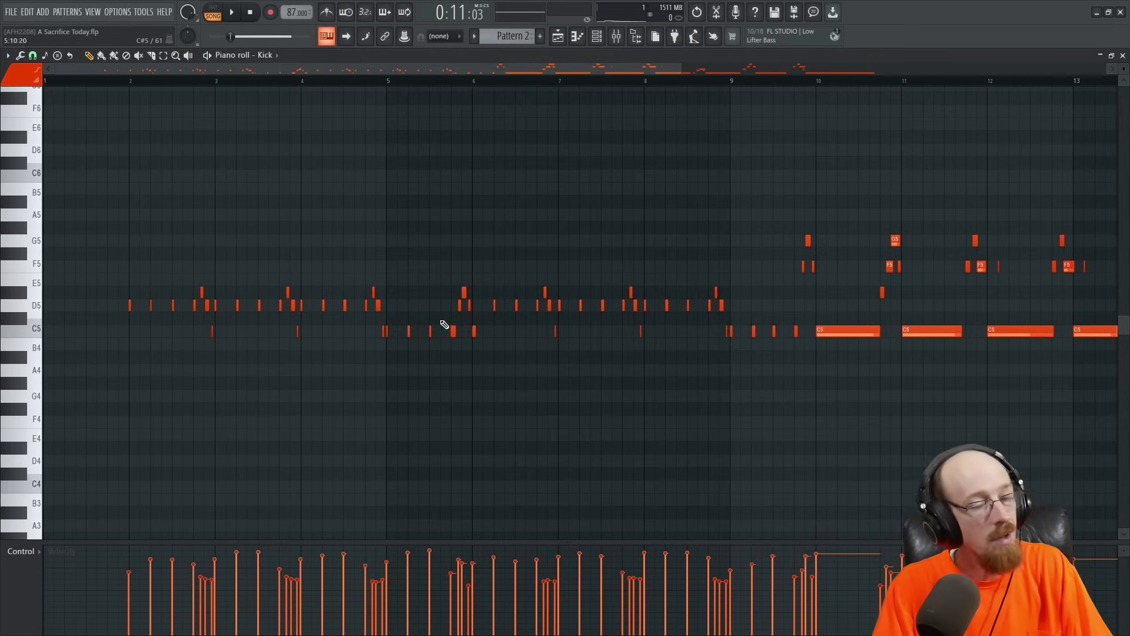
{"action": "scroll", "coordinate": [444, 322], "scroll_direction": "down", "scroll_amount": 2}
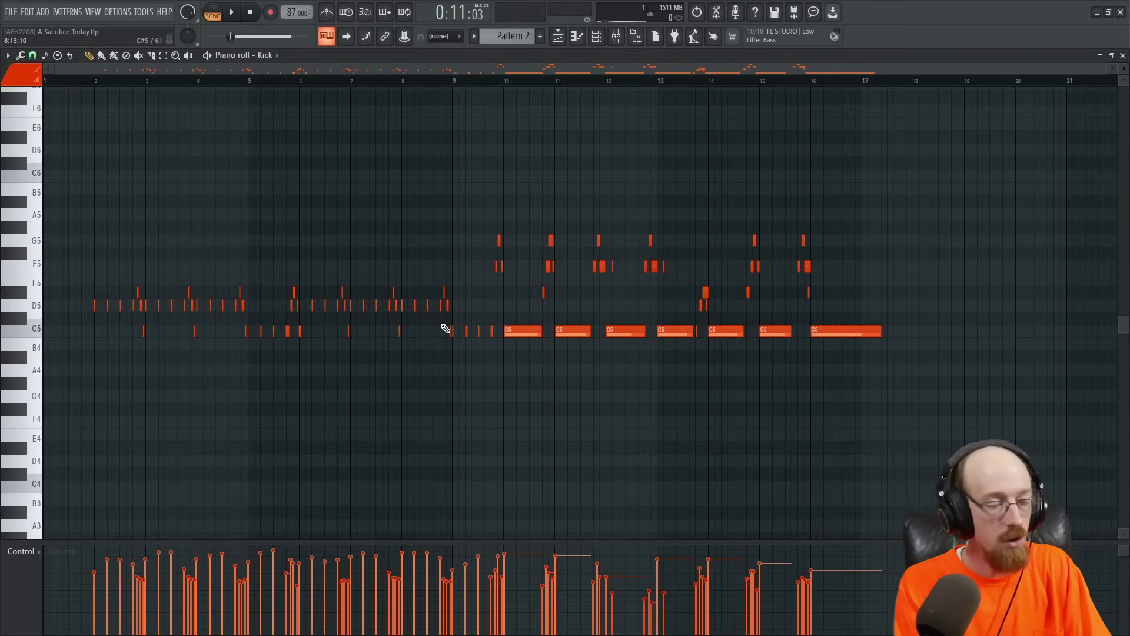
{"action": "key", "text": "ctrl+shift+m"}
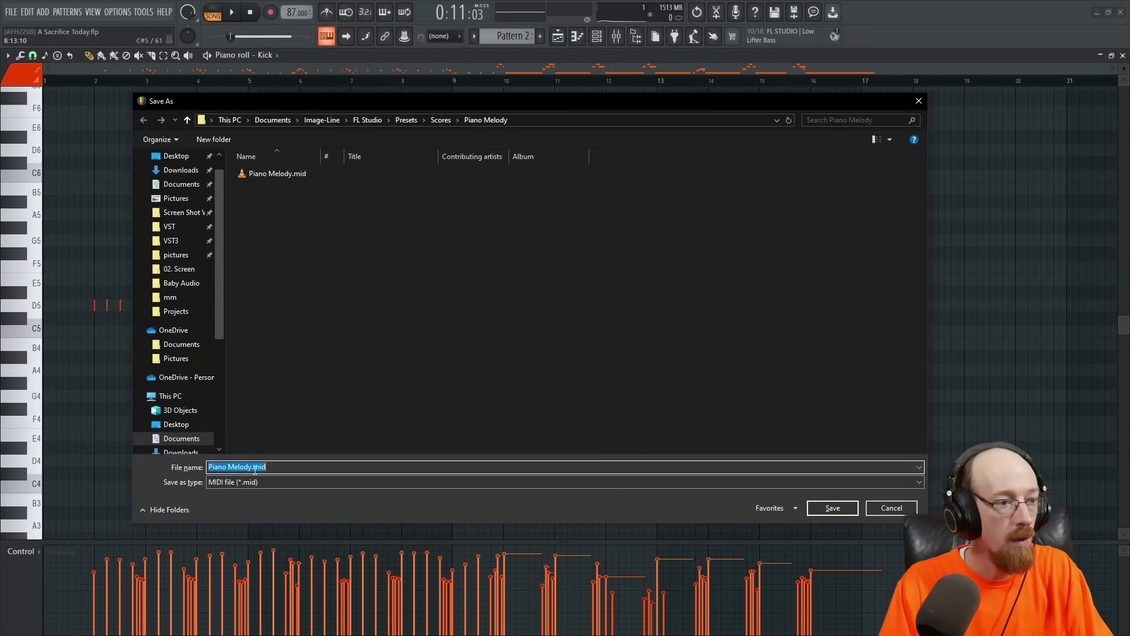
{"action": "left_click", "coordinate": [253, 467]}
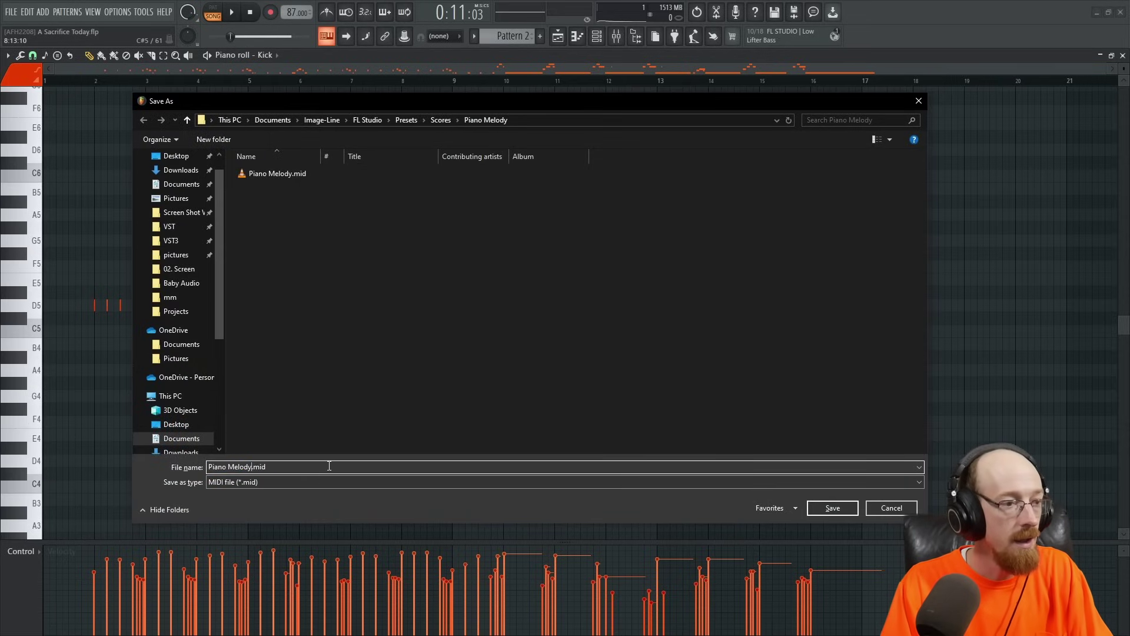
{"action": "type", "text": "2"}
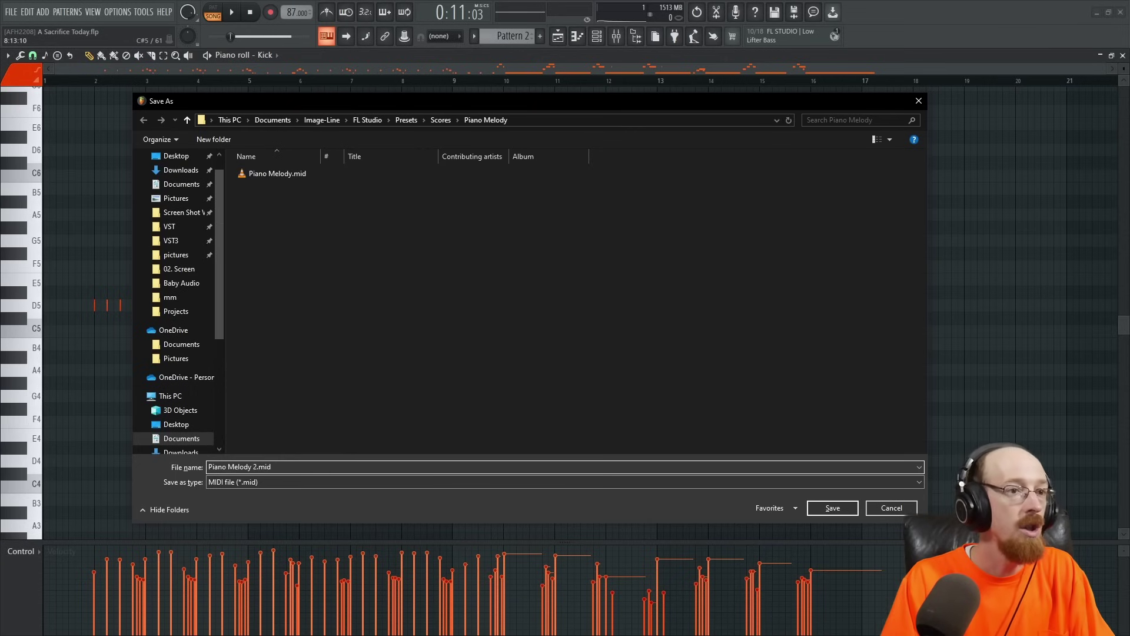
{"action": "left_click", "coordinate": [849, 507]}
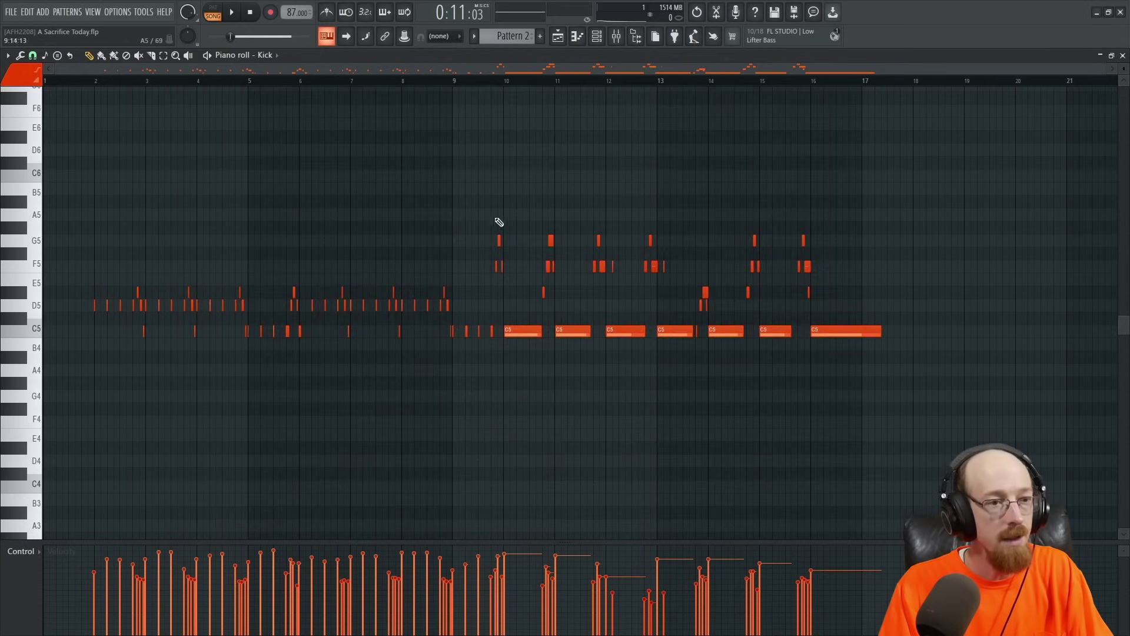
Close the piano roll and add Synthesizer V Studio Plugin as a new channel.
{"action": "left_click", "coordinate": [1123, 55]}
{"action": "left_click", "coordinate": [162, 213]}
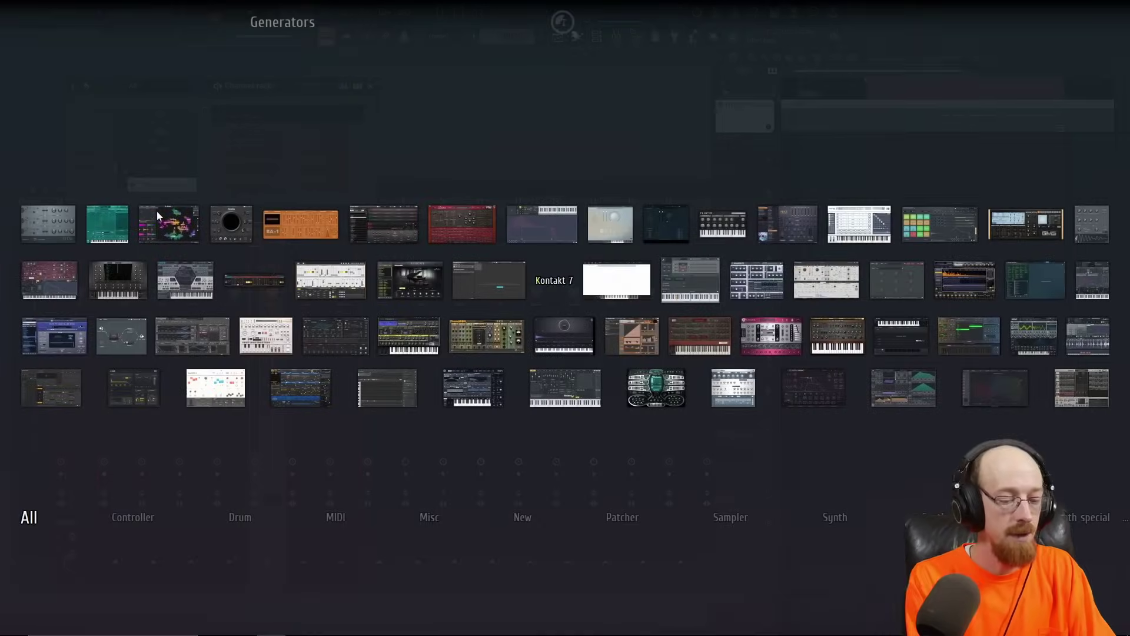
{"action": "type", "text": "syn"}
{"action": "left_click", "coordinate": [391, 393]}
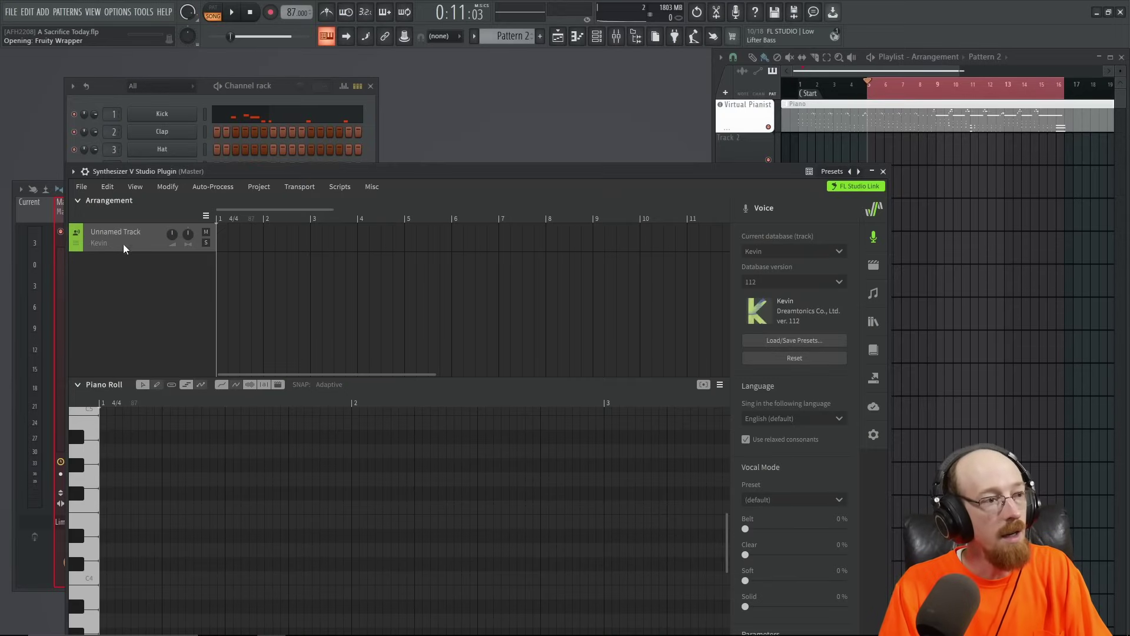
{"action": "left_click_drag", "start_coordinate": [510, 170], "coordinate": [533, 186]}
Copy the folder path from the MIDI export dialog, cancel the export, and open the Piano Melody folder in File Explorer.
{"action": "left_click", "coordinate": [315, 113]}
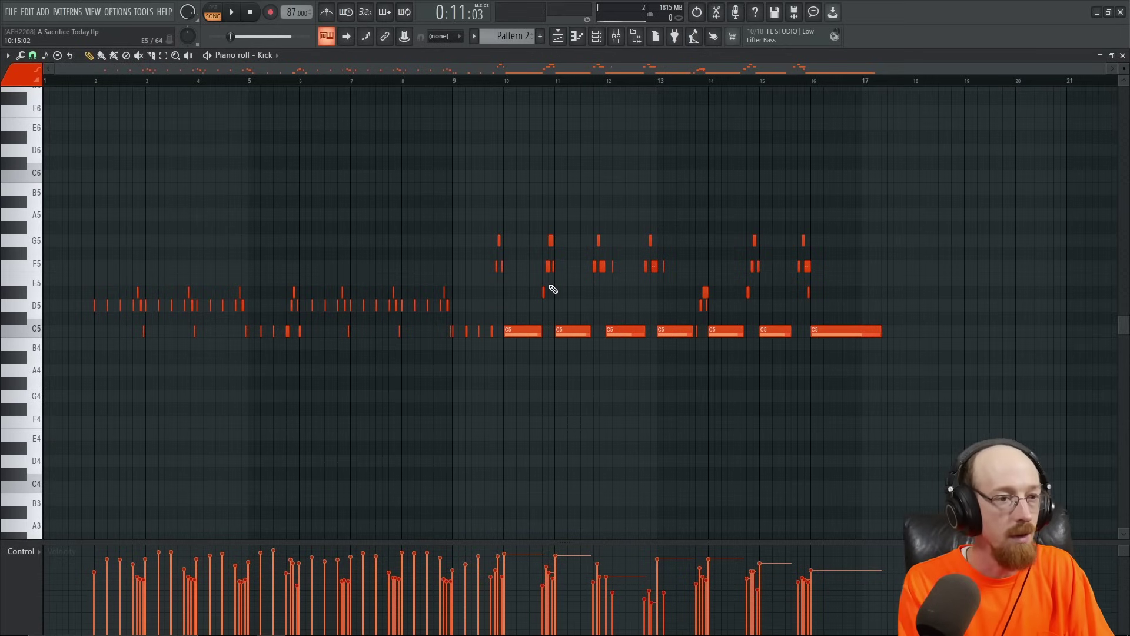
{"action": "key", "text": "ctrl+shift+m"}
{"action": "left_click", "coordinate": [567, 119]}
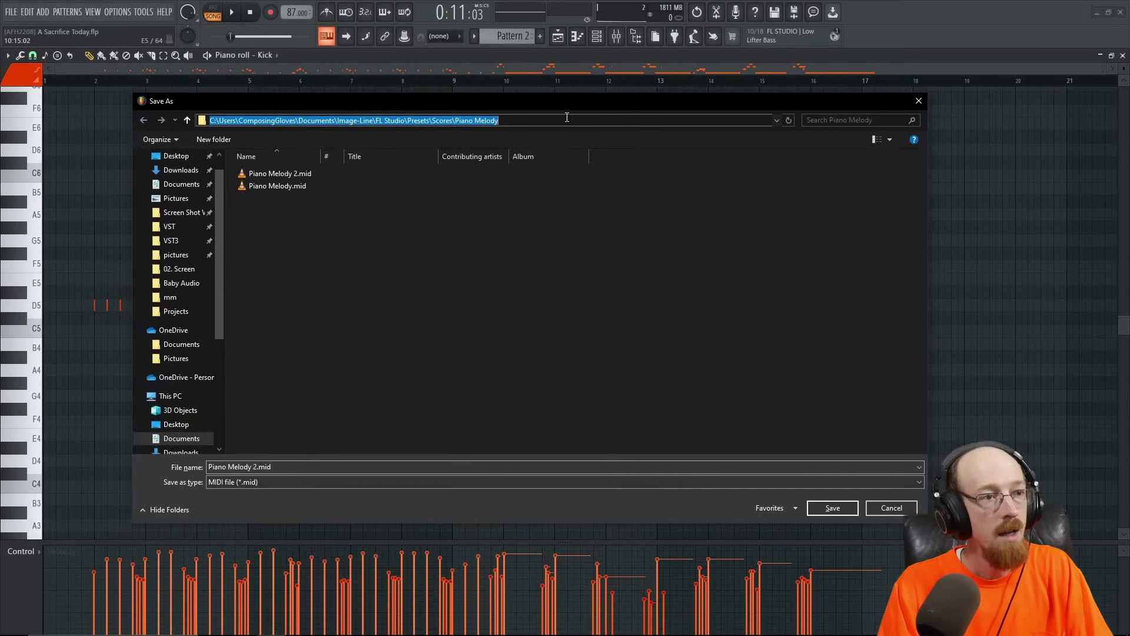
{"action": "left_click", "coordinate": [917, 101]}
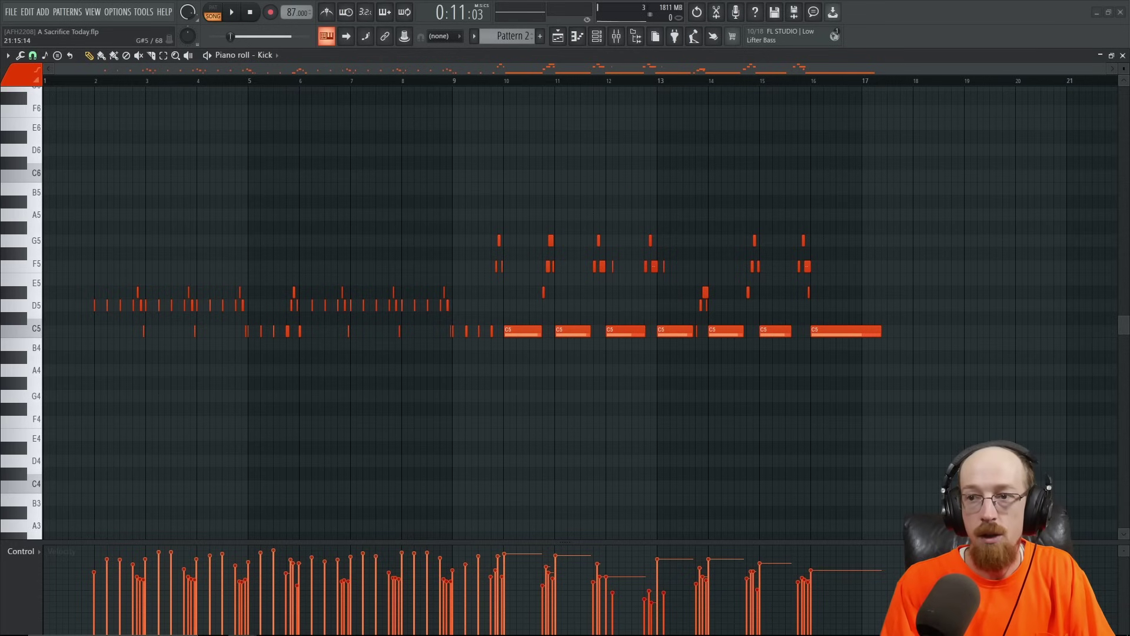
{"action": "left_click_drag", "start_coordinate": [1129, 137], "coordinate": [705, 139]}
{"action": "left_click", "coordinate": [729, 240]}
{"action": "key", "text": "ctrl+v"}
{"action": "key", "text": "Return"}
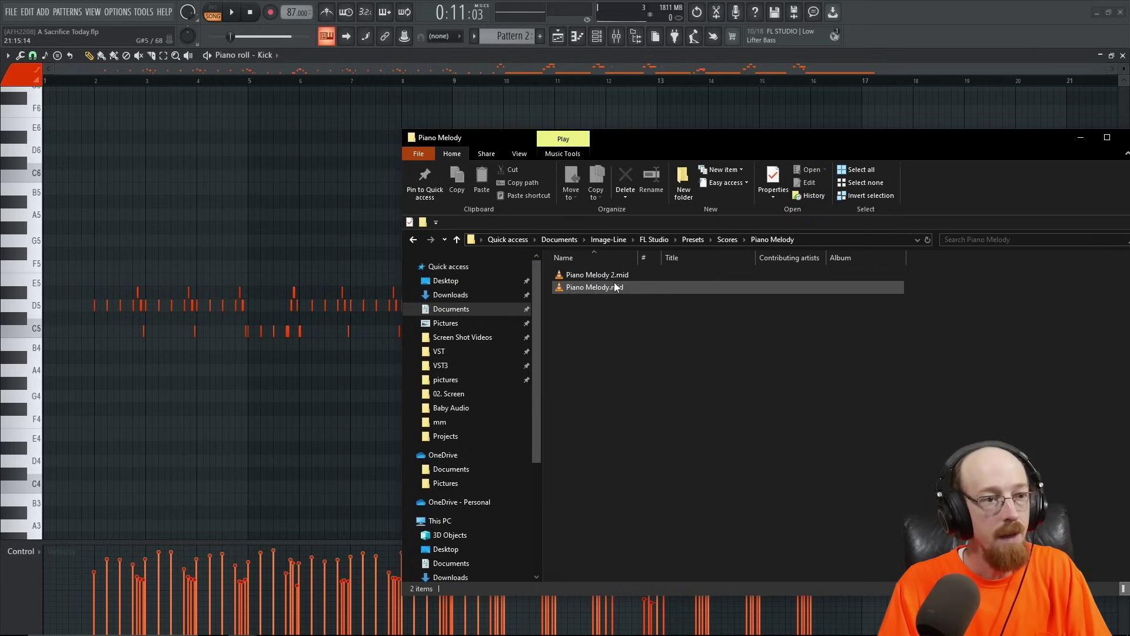
{"action": "left_click_drag", "start_coordinate": [642, 143], "coordinate": [1129, 134]}
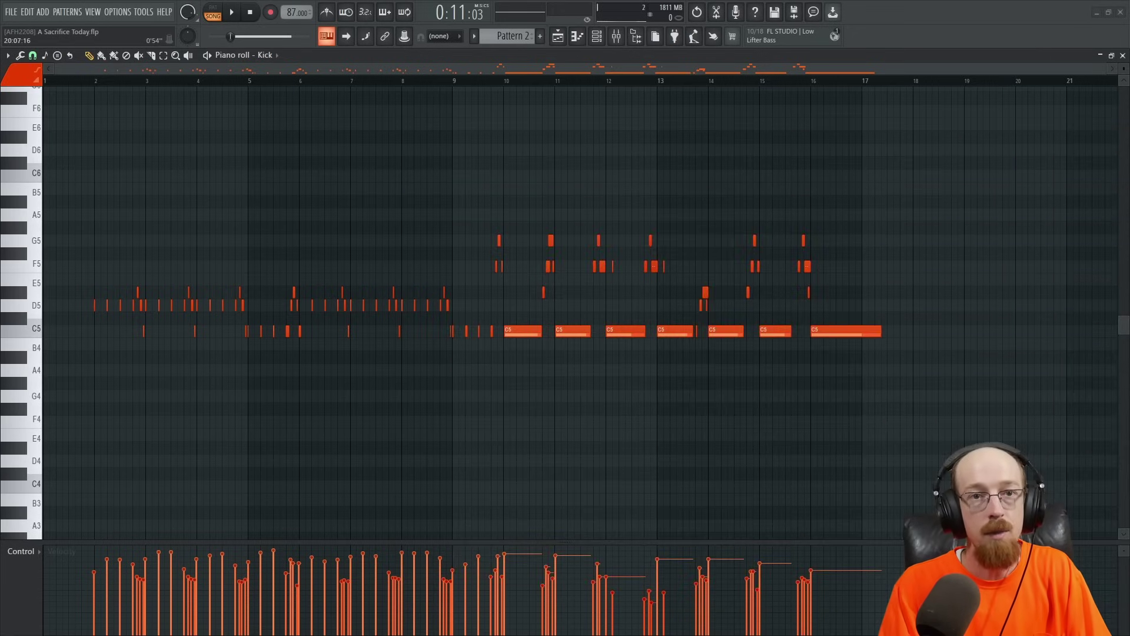
Import Track 2 of the exported melody MIDI file into Synthesizer V, choosing to process the cleanup manually.
{"action": "left_click", "coordinate": [1123, 55]}
{"action": "left_click_drag", "start_coordinate": [447, 197], "coordinate": [460, 97]}
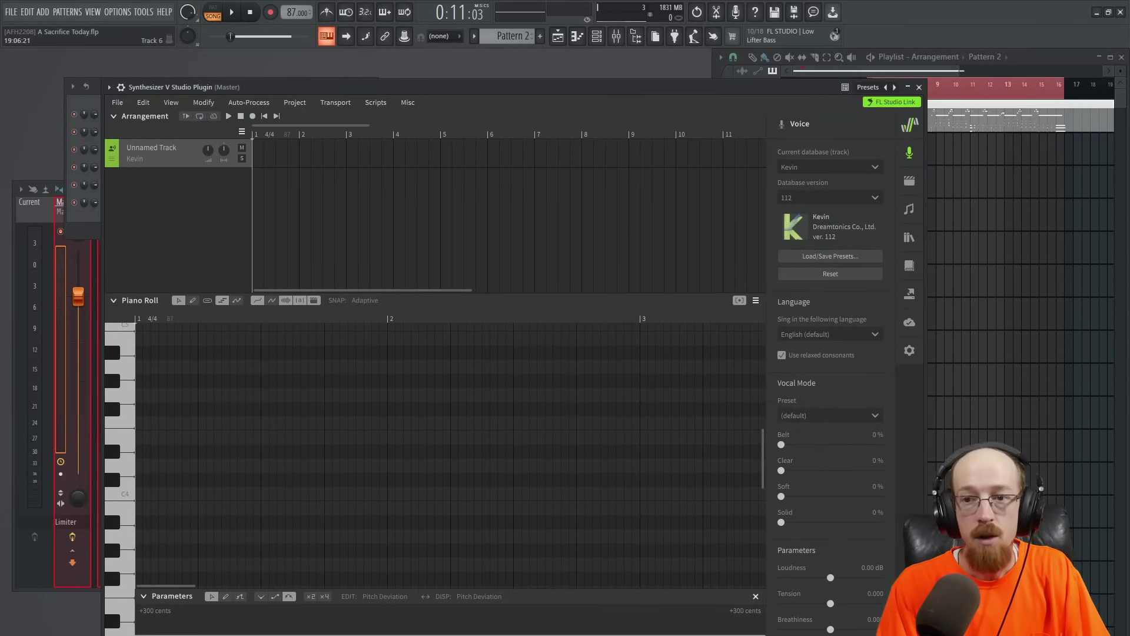
{"action": "left_click_drag", "start_coordinate": [1129, 252], "coordinate": [598, 219]}
{"action": "left_click", "coordinate": [503, 343]}
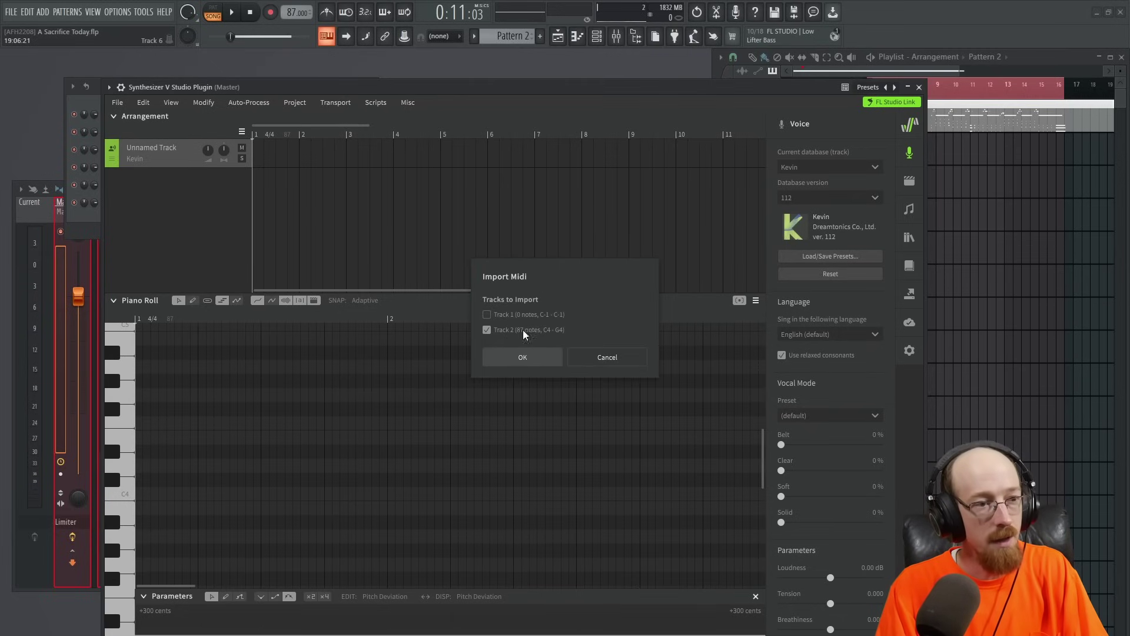
{"action": "left_click", "coordinate": [530, 359]}
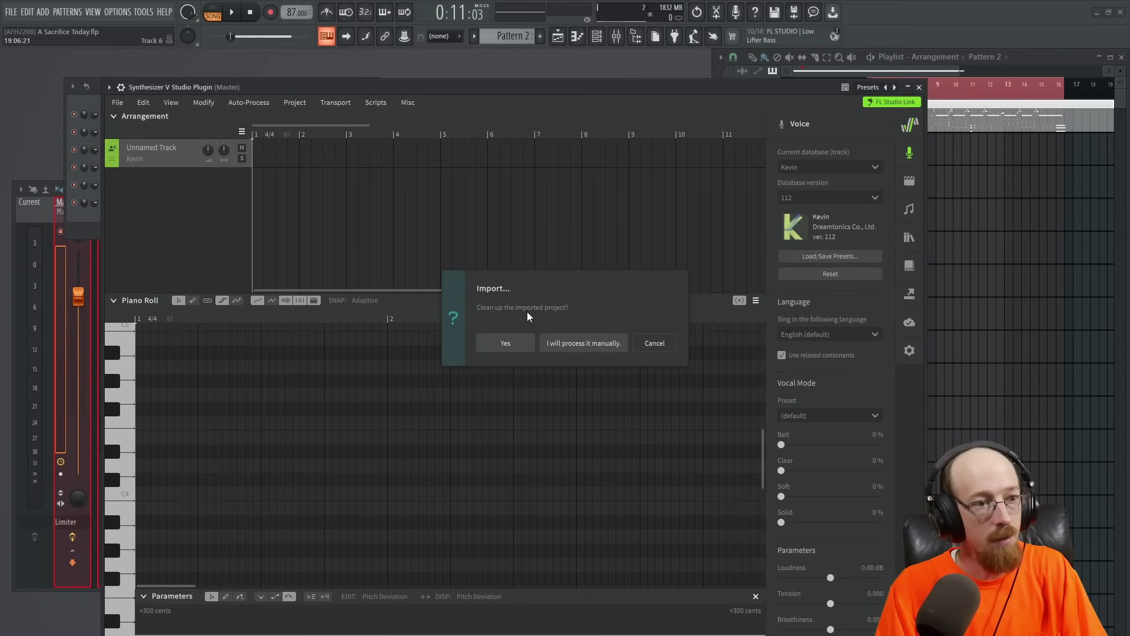
{"action": "left_click", "coordinate": [606, 348]}
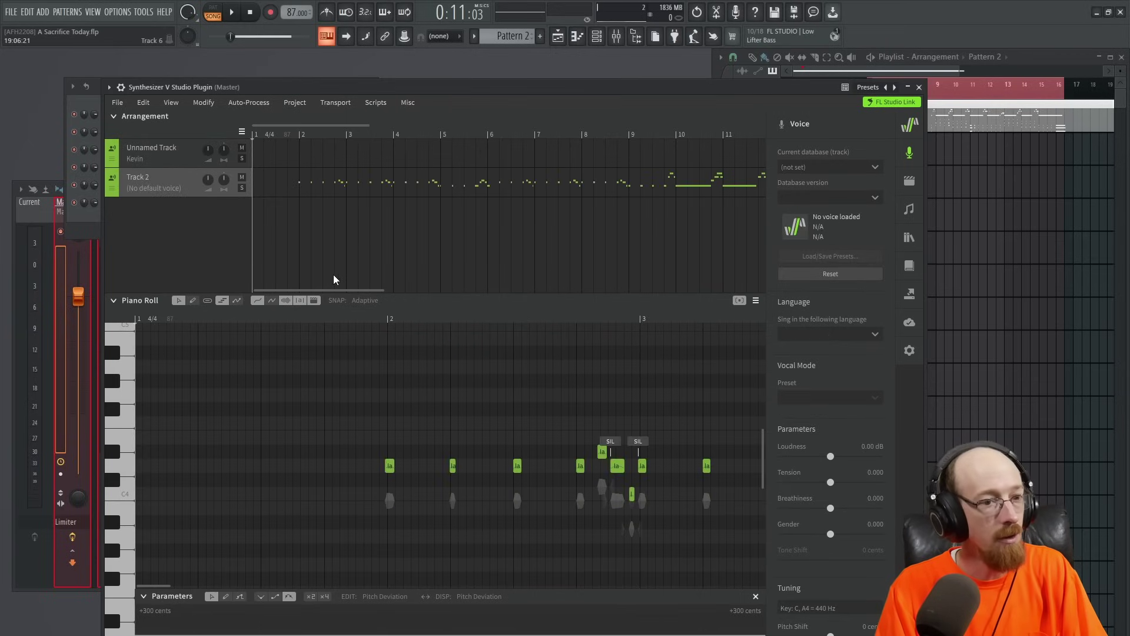
Delete the empty Unnamed Track from the Synthesizer V arrangement.
{"action": "left_click", "coordinate": [162, 154]}
{"action": "right_click", "coordinate": [178, 158]}
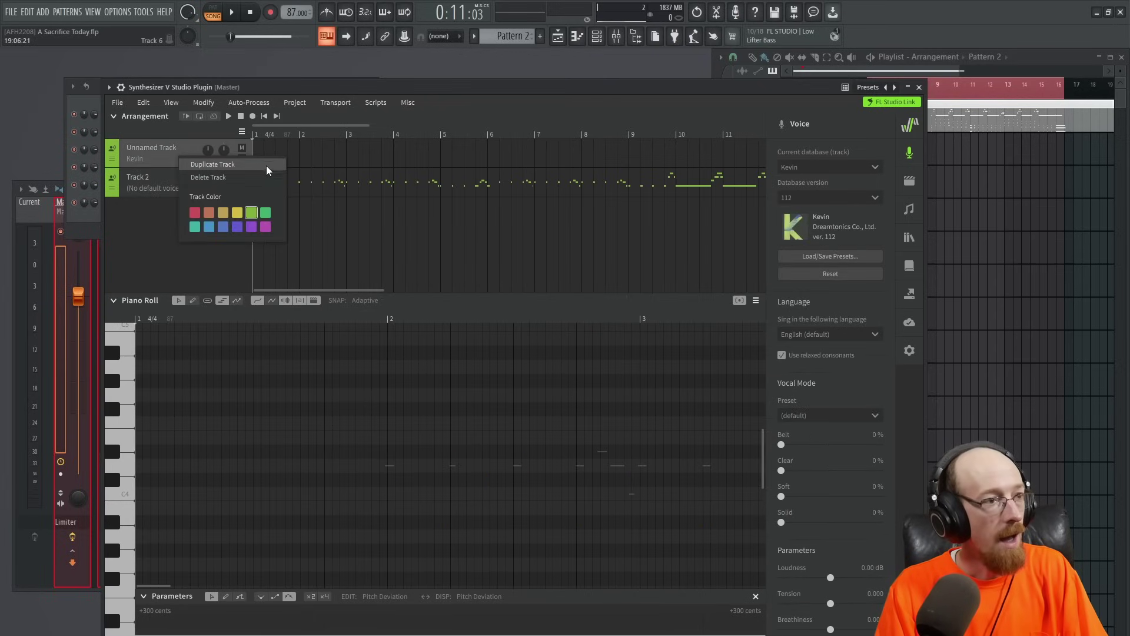
{"action": "left_click", "coordinate": [223, 178]}
Assign the Natalie voice database to Track 2.
{"action": "left_click", "coordinate": [151, 159]}
{"action": "left_click", "coordinate": [174, 243]}
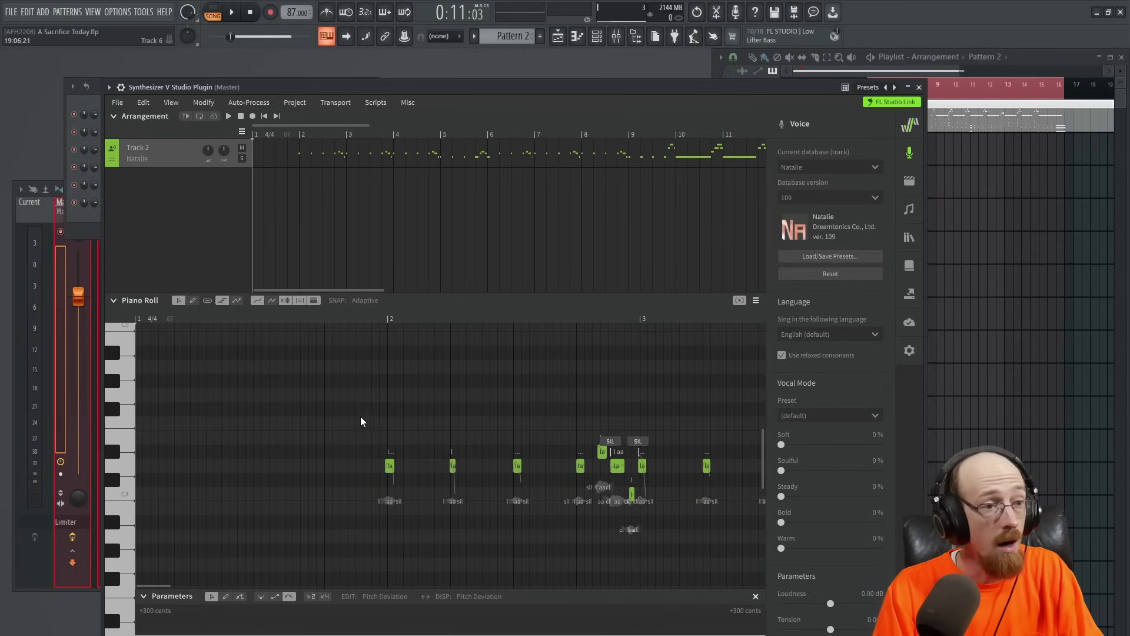
{"action": "scroll", "coordinate": [361, 419], "scroll_direction": "down", "scroll_amount": 3}
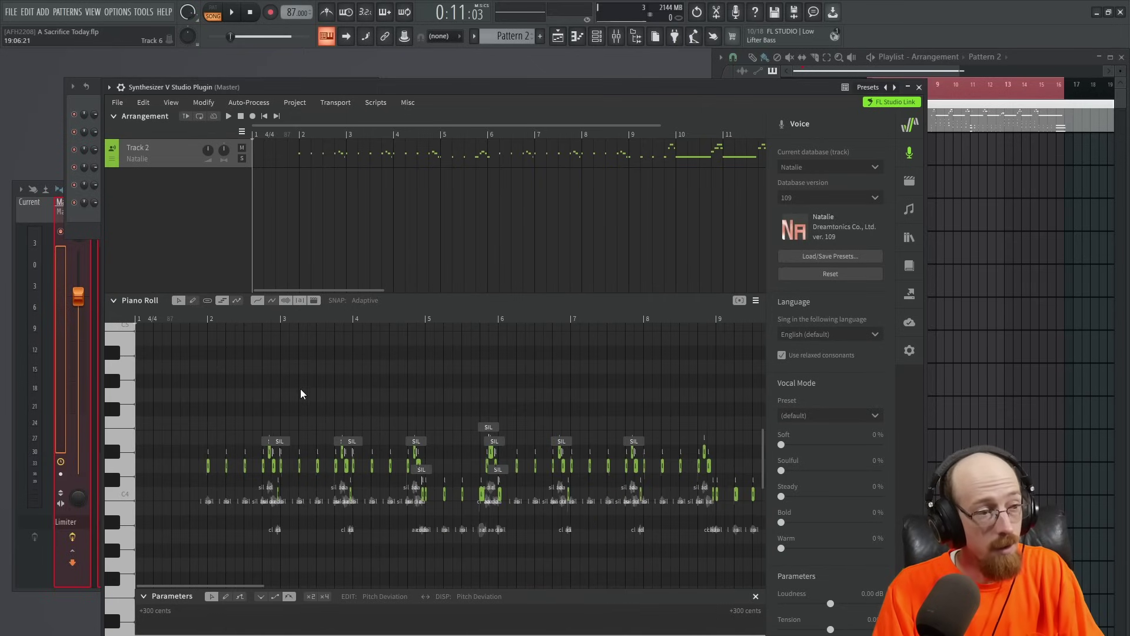
Play back the imported melody with the Natalie voice from just before bar 2 to hear the vocal.
{"action": "left_click", "coordinate": [193, 318]}
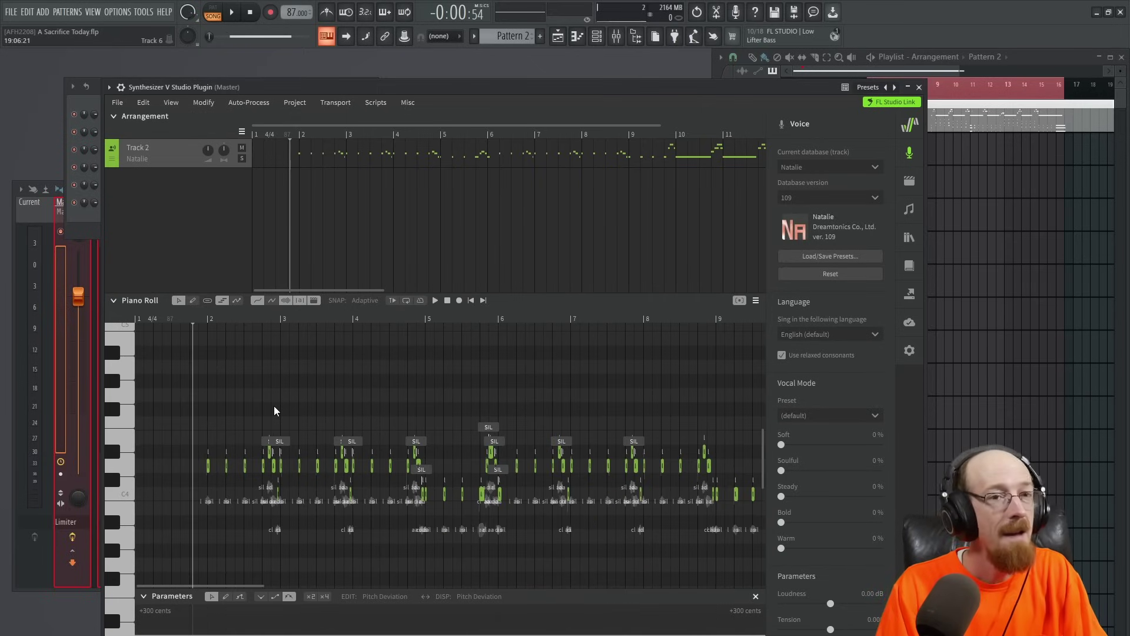
{"action": "key", "text": "space"}
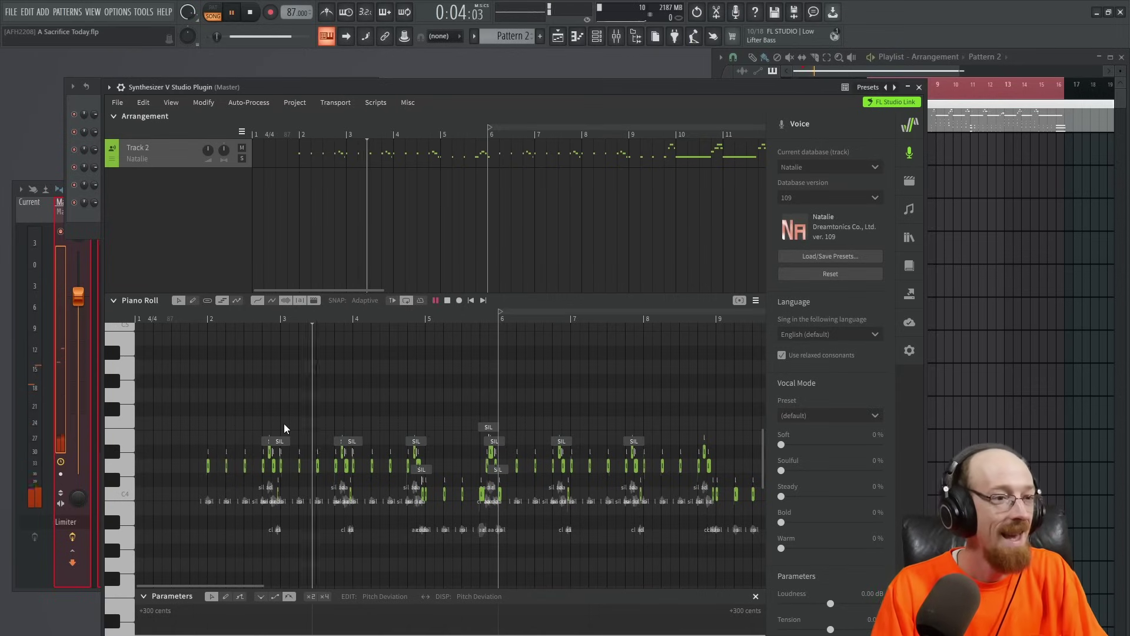
{"action": "key", "text": "space"}
Delete all notes of Track 2 that lie before bar 5 in the piano roll.
{"action": "left_click_drag", "start_coordinate": [181, 389], "coordinate": [404, 534]}
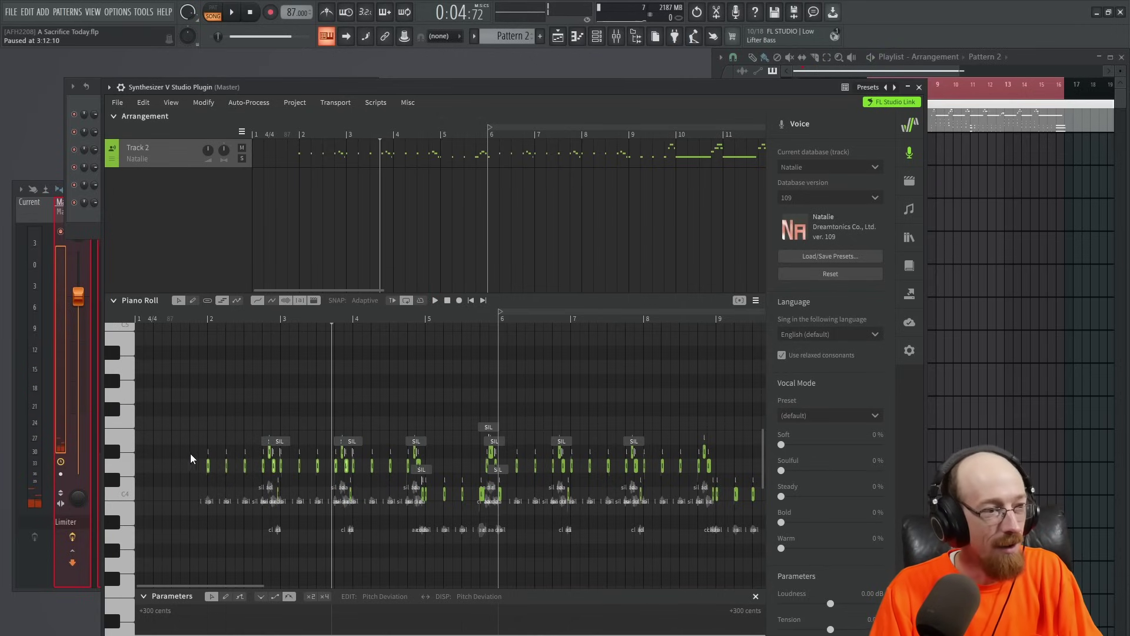
{"action": "key", "text": "Delete"}
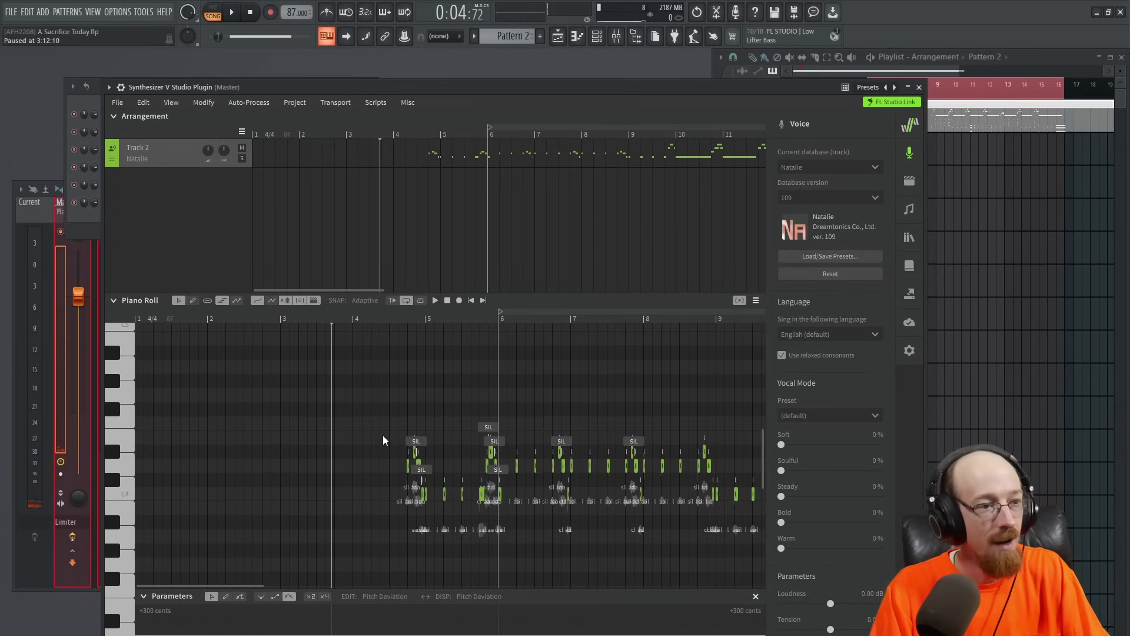
{"action": "left_click", "coordinate": [407, 315]}
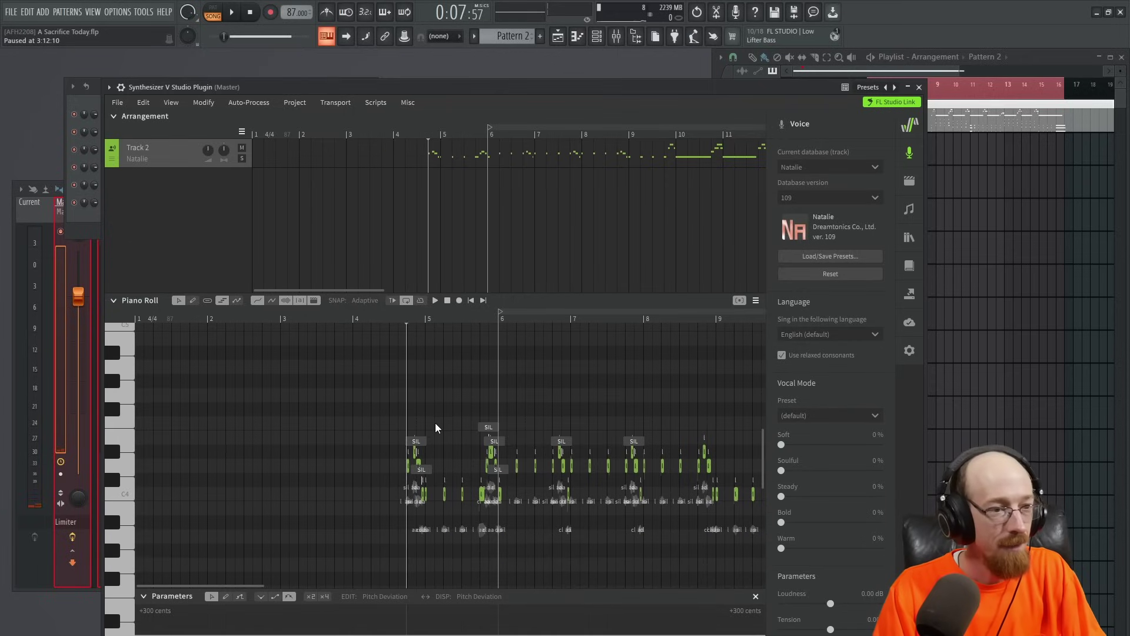
{"action": "scroll", "coordinate": [436, 423], "scroll_direction": "up", "scroll_amount": 5, "text": "ctrl"}
{"action": "left_click_drag", "start_coordinate": [292, 401], "coordinate": [433, 531]}
{"action": "key", "text": "Delete"}
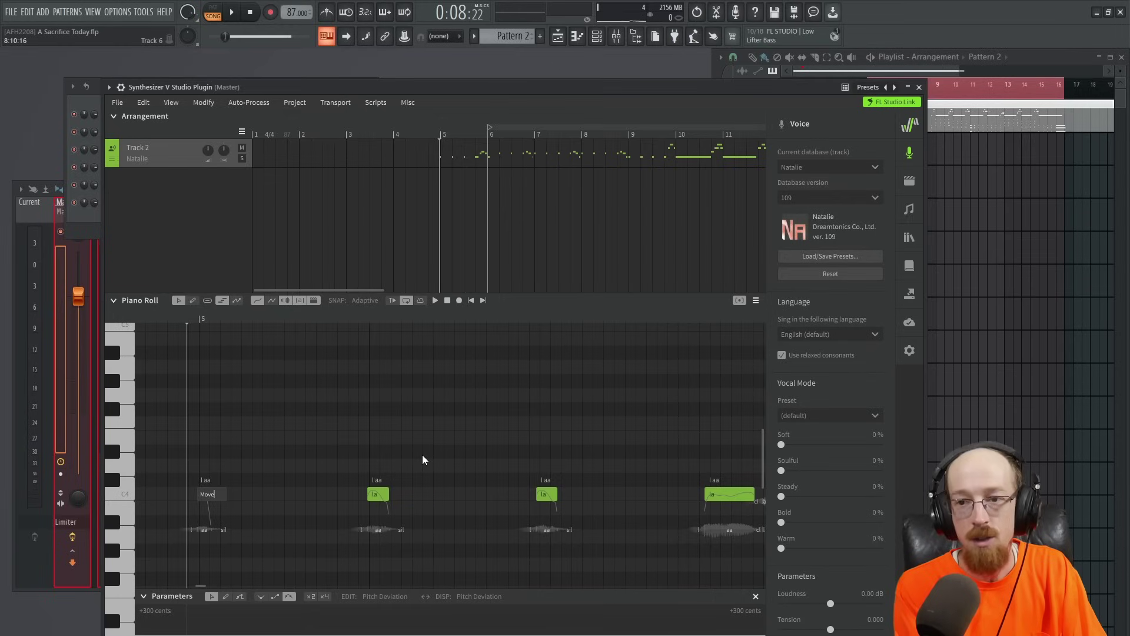
Enter the lyrics "Move", "Get", "up", "you've", "got", "to", "be" on consecutive notes starting at bar 5.
{"action": "key", "text": "Tab"}
{"action": "type", "text": "Get"}
{"action": "key", "text": "Tab"}
{"action": "type", "text": "up"}
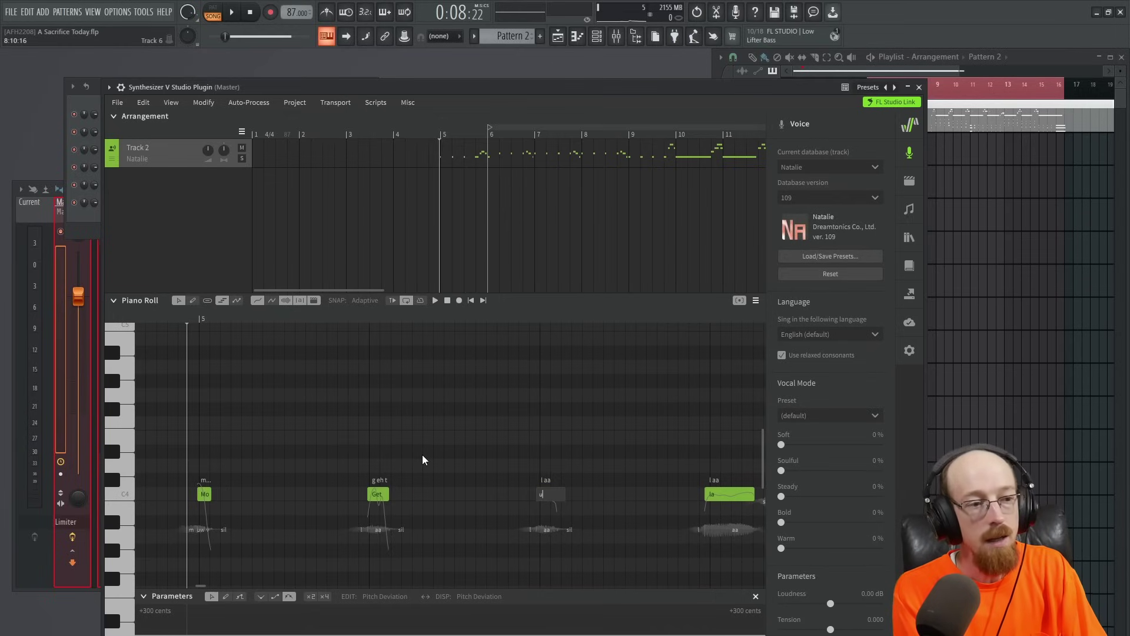
{"action": "key", "text": "Tab"}
{"action": "type", "text": "you've"}
{"action": "key", "text": "Tab"}
{"action": "type", "text": "got"}
{"action": "key", "text": "Tab"}
{"action": "type", "text": "to"}
{"action": "key", "text": "Tab"}
{"action": "key", "text": "Return"}
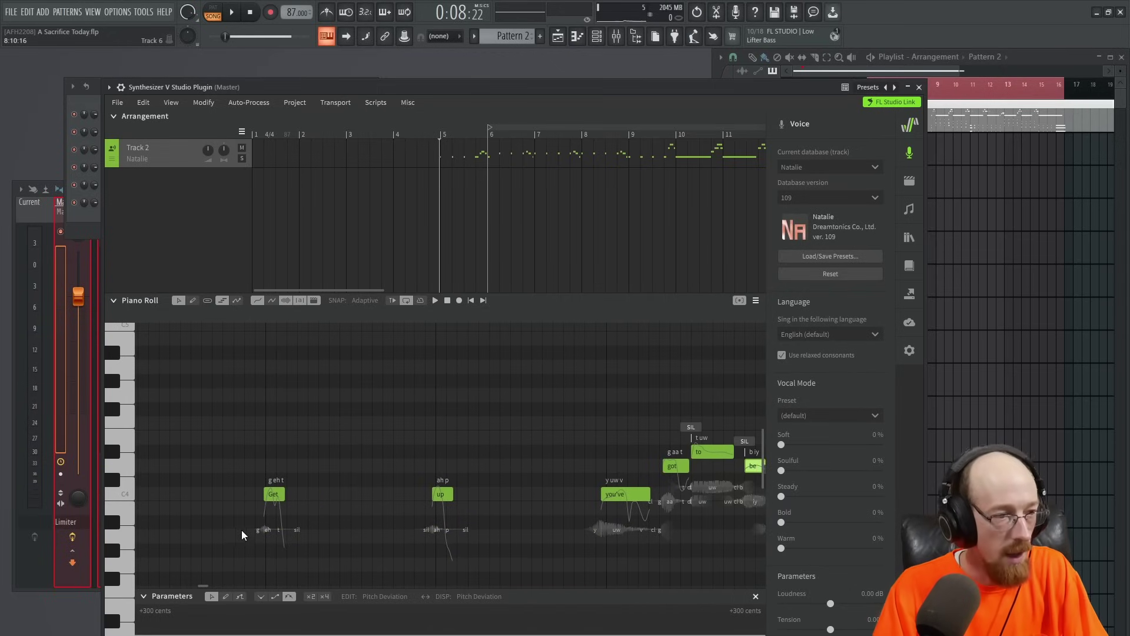
Lengthen the "Move", "Get" and "up" notes to about half a beat each and adjust the end of the "you've" note.
{"action": "scroll", "coordinate": [259, 477], "scroll_direction": "down", "scroll_amount": 3}
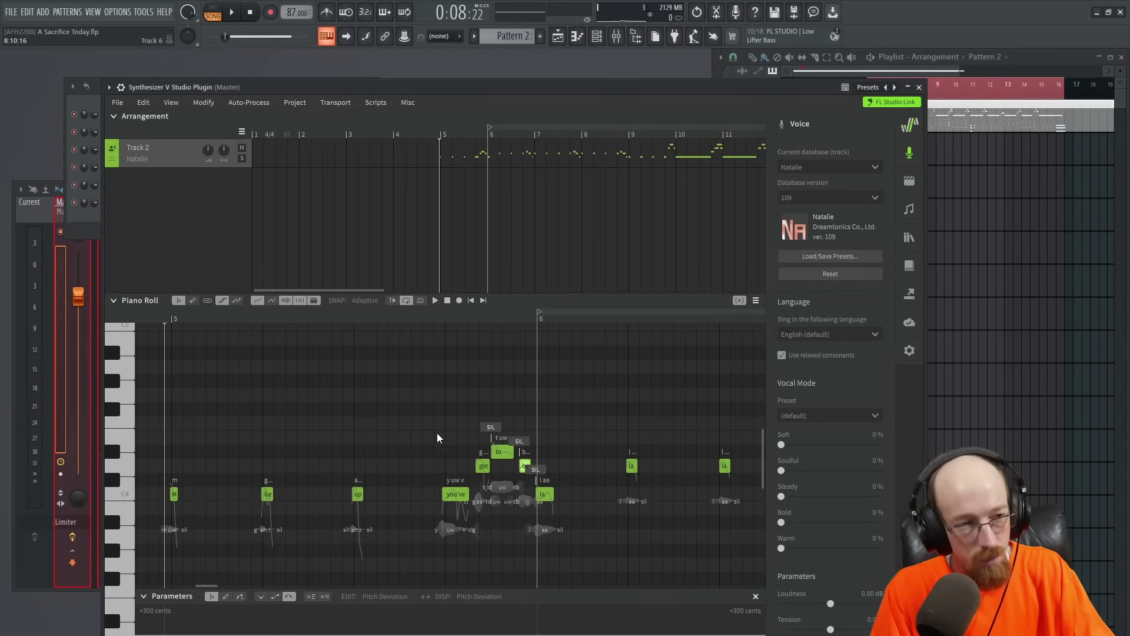
{"action": "left_click_drag", "start_coordinate": [585, 93], "coordinate": [565, 78]}
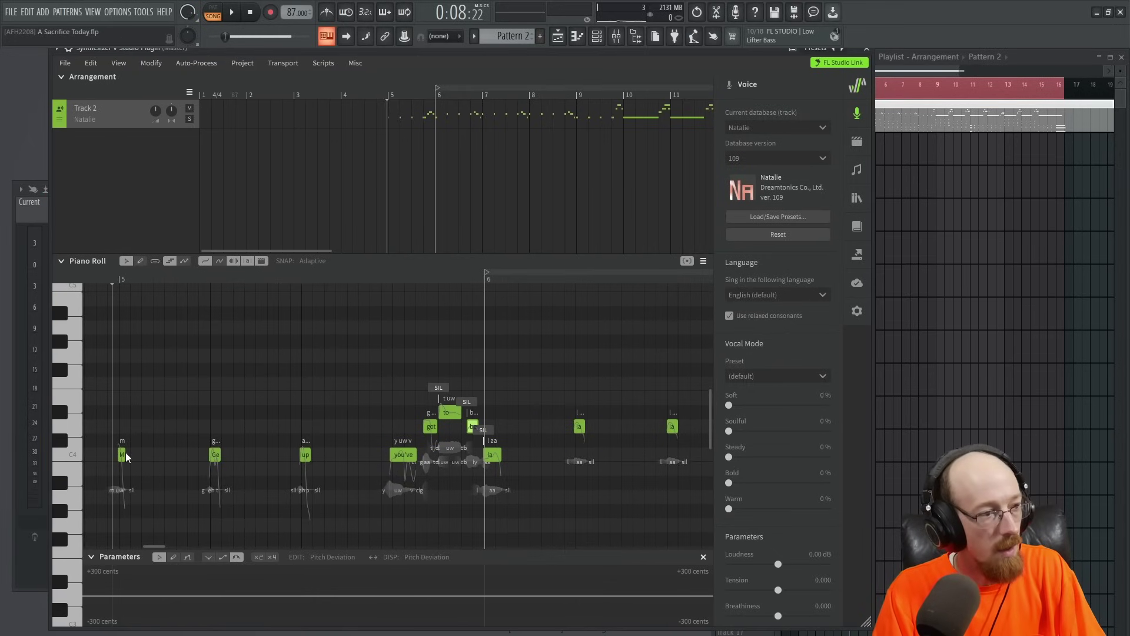
{"action": "left_click_drag", "start_coordinate": [126, 452], "coordinate": [343, 457]}
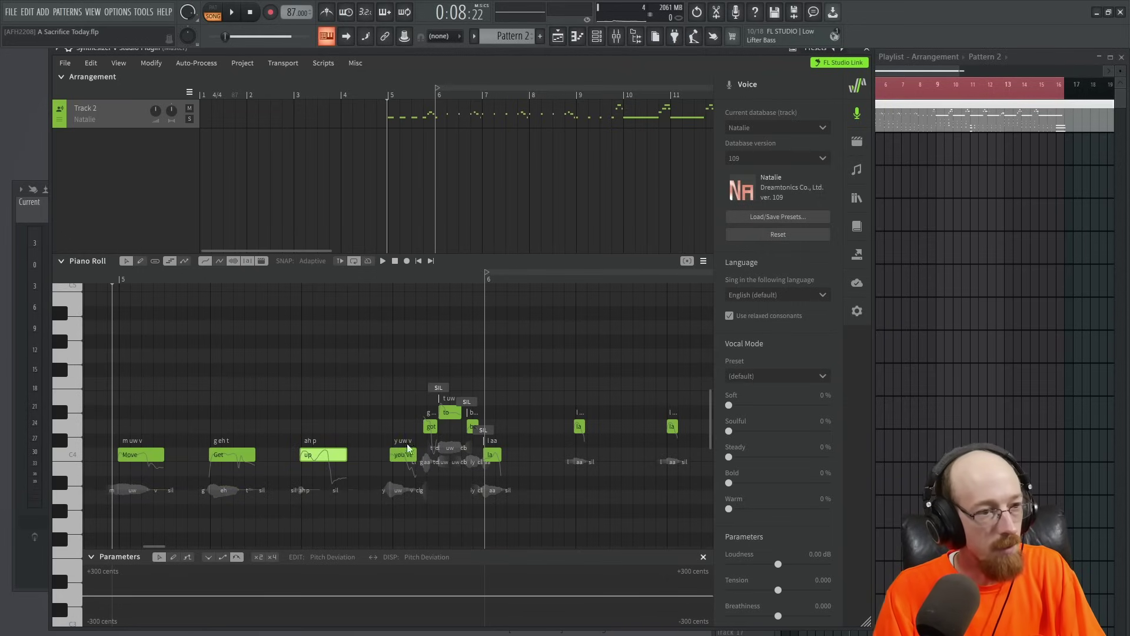
{"action": "mouse_move", "coordinate": [416, 454]}
{"action": "left_mouse_down"}
{"action": "mouse_move", "coordinate": [426, 454]}
{"action": "mouse_move", "coordinate": [416, 454]}
{"action": "left_mouse_up"}
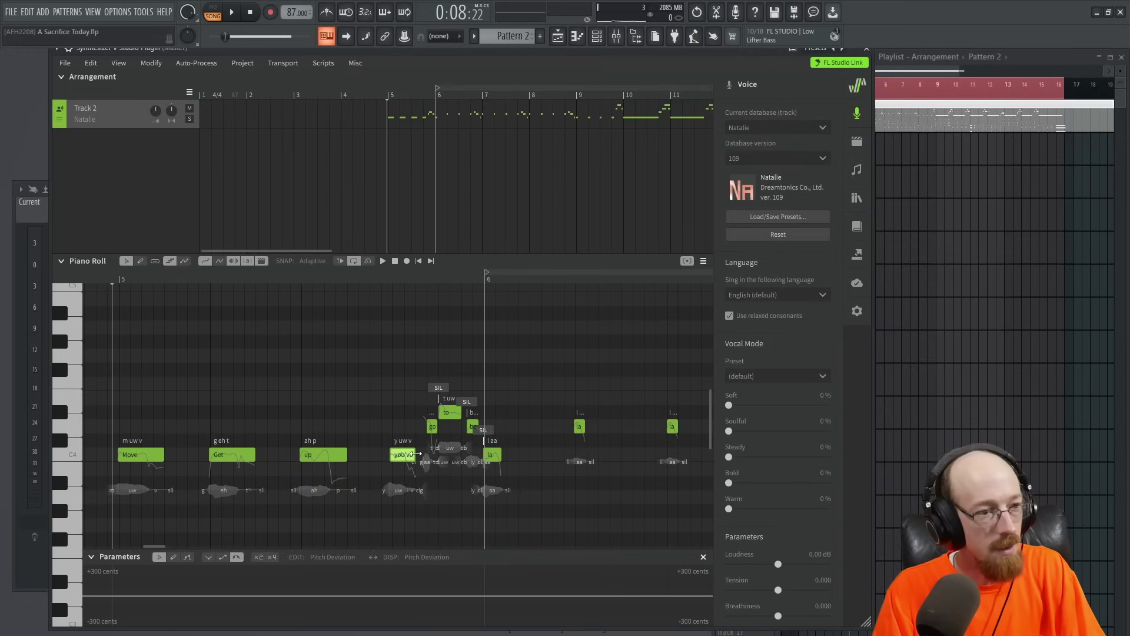
Place the playhead at the start of the "got" note and set the piano roll snapping to Do Not Snap.
{"action": "left_click", "coordinate": [424, 282]}
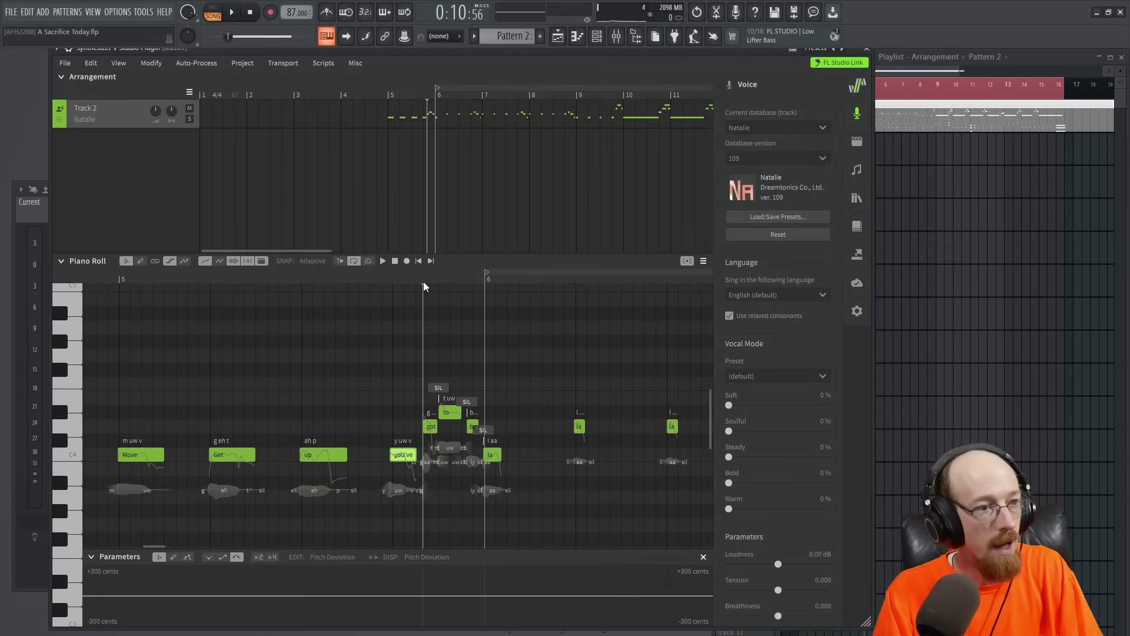
{"action": "scroll", "coordinate": [424, 286], "scroll_direction": "up", "scroll_amount": 3}
{"action": "left_click", "coordinate": [303, 262]}
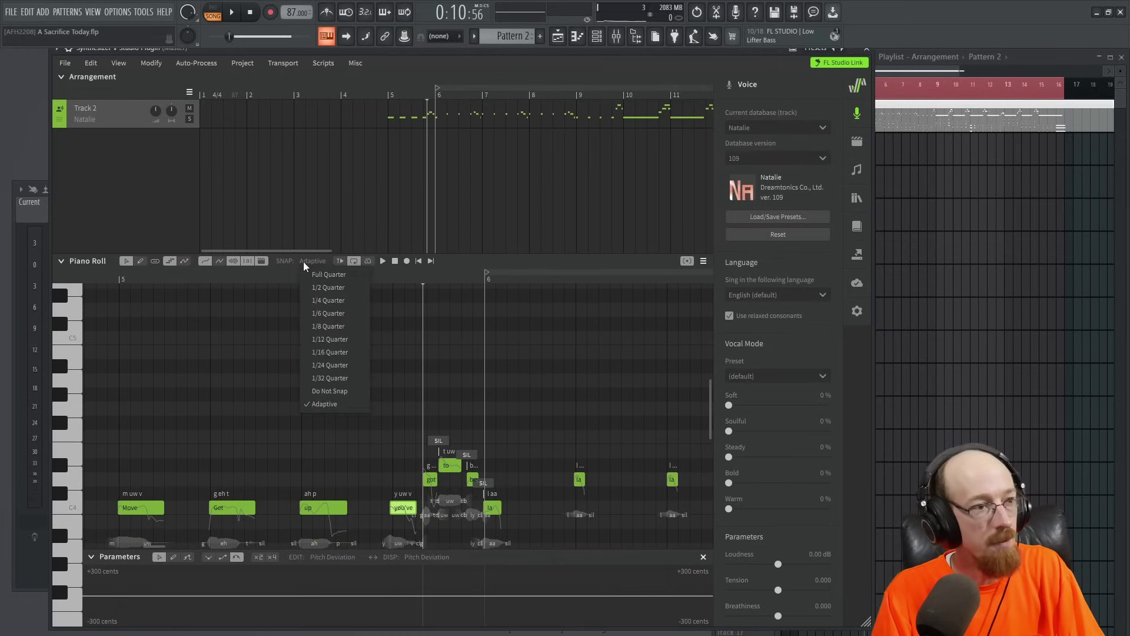
{"action": "left_click", "coordinate": [347, 391]}
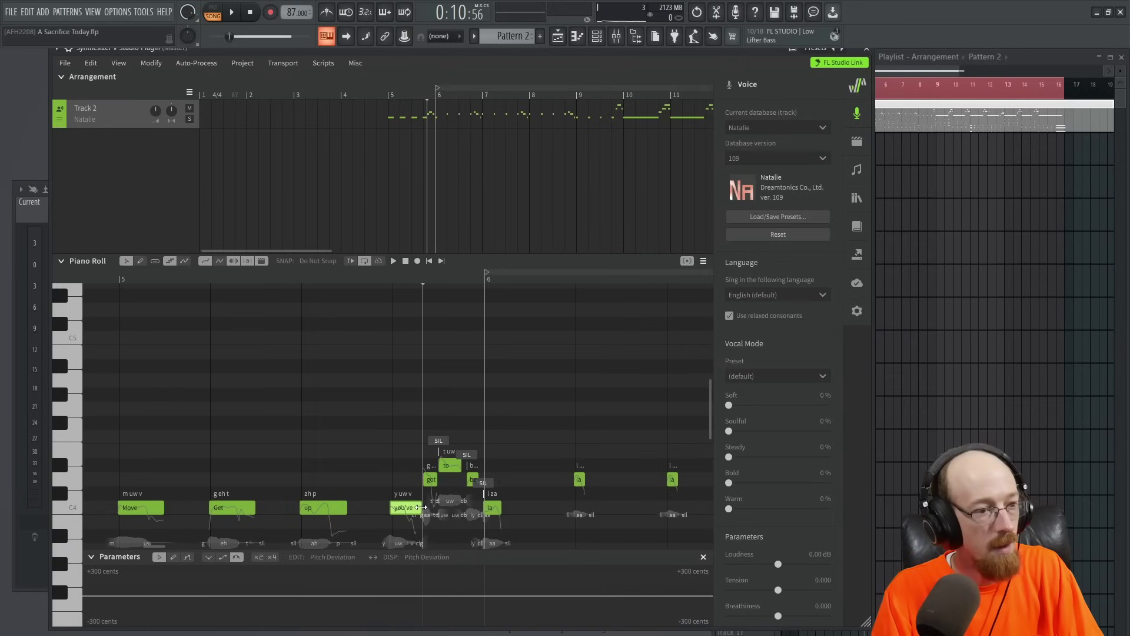
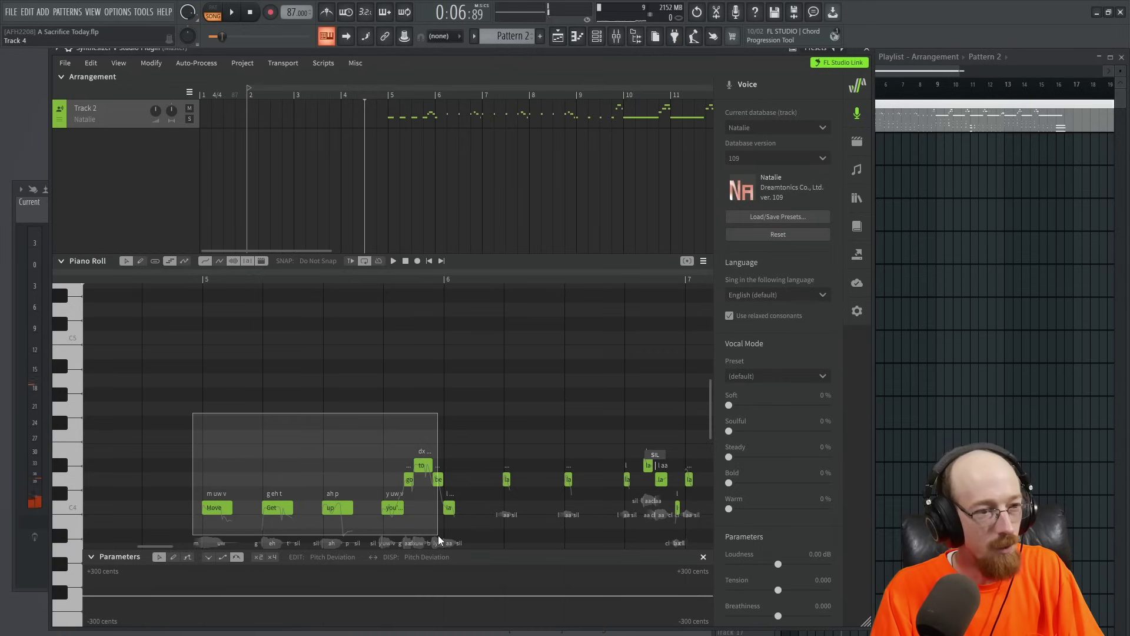
Delete the selected "Move" to "be" lyric notes in bar 5 of Track 2.
{"action": "key", "text": "Delete"}
{"action": "scroll", "coordinate": [332, 463], "scroll_direction": "down", "scroll_amount": 1}
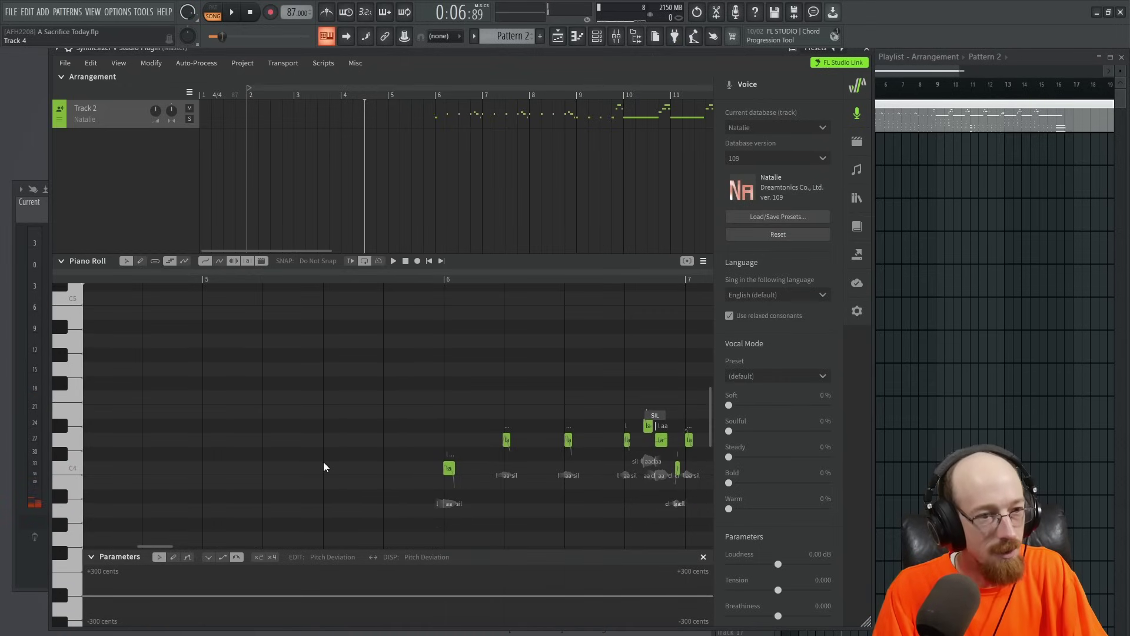
{"action": "key", "text": "ctrl+z"}
Give the notes from bar 6 the lyrics "Move", "get", "up", "you've", "got", "to", "be" and lengthen them.
{"action": "left_click_drag", "start_coordinate": [583, 439], "coordinate": [641, 440]}
{"action": "left_click", "coordinate": [645, 402]}
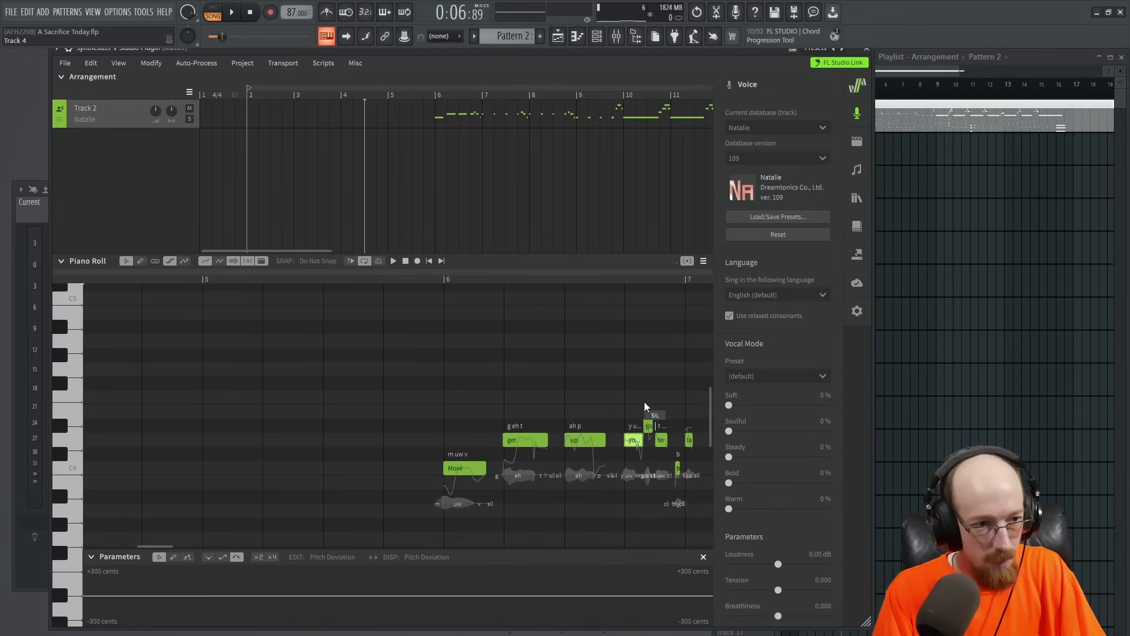
{"action": "left_click", "coordinate": [651, 414]}
{"action": "left_click", "coordinate": [663, 440]}
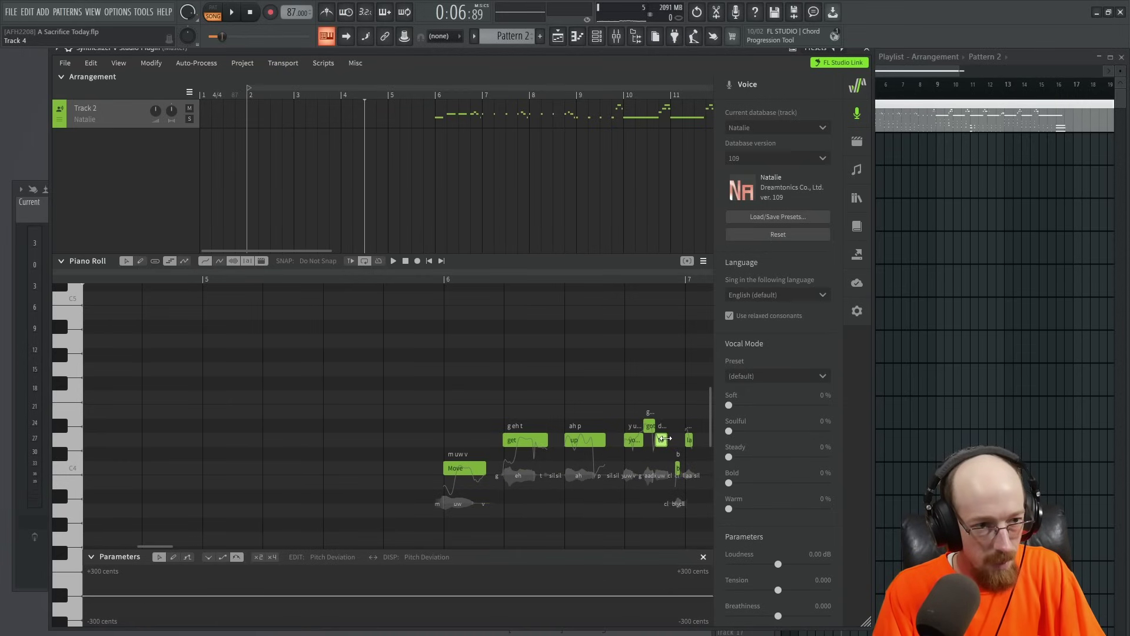
{"action": "left_click", "coordinate": [682, 468]}
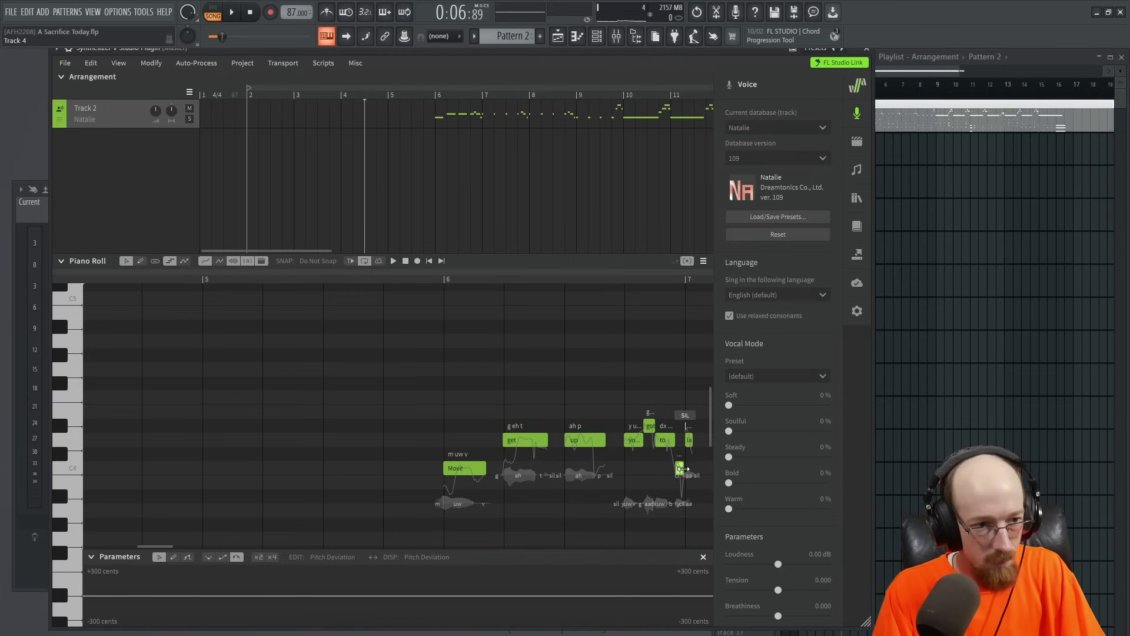
Play back the "Move get up you've got to be" phrase from just before bar 6.
{"action": "left_click", "coordinate": [388, 280]}
{"action": "scroll", "coordinate": [377, 336], "scroll_direction": "down", "scroll_amount": 2}
{"action": "key", "text": "space"}
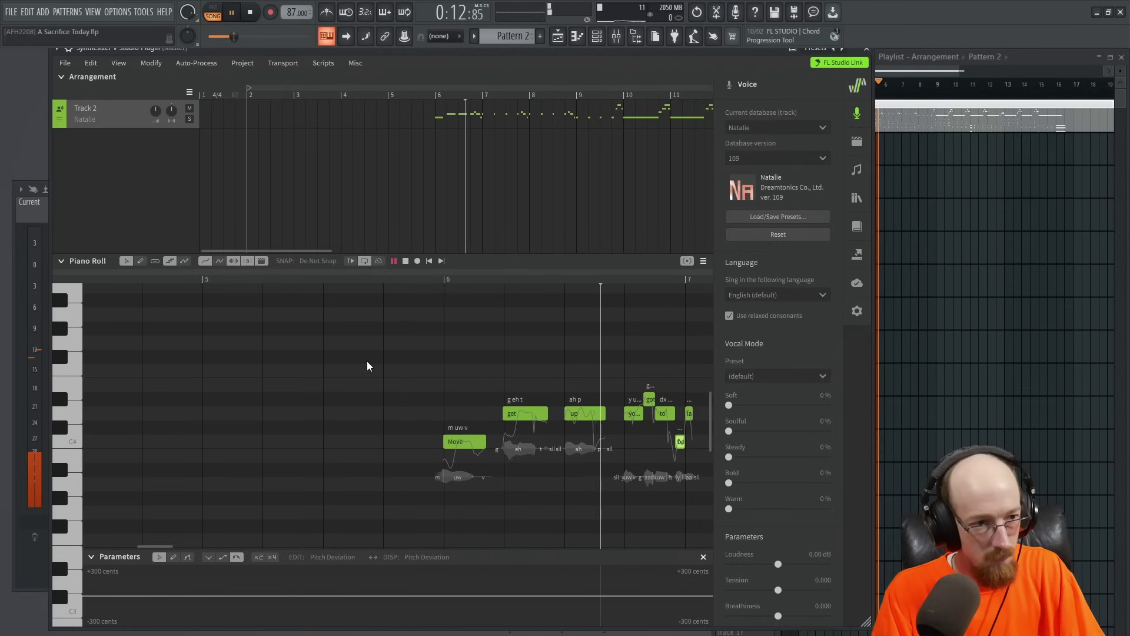
{"action": "key", "text": "space"}
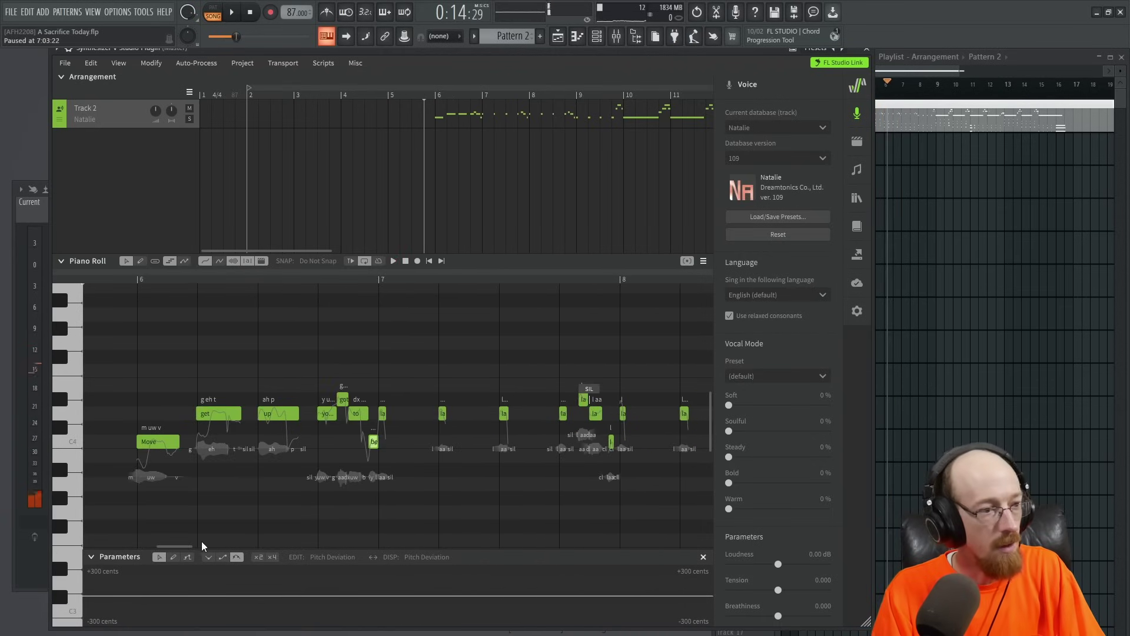
{"action": "left_click_drag", "start_coordinate": [177, 546], "coordinate": [169, 546]}
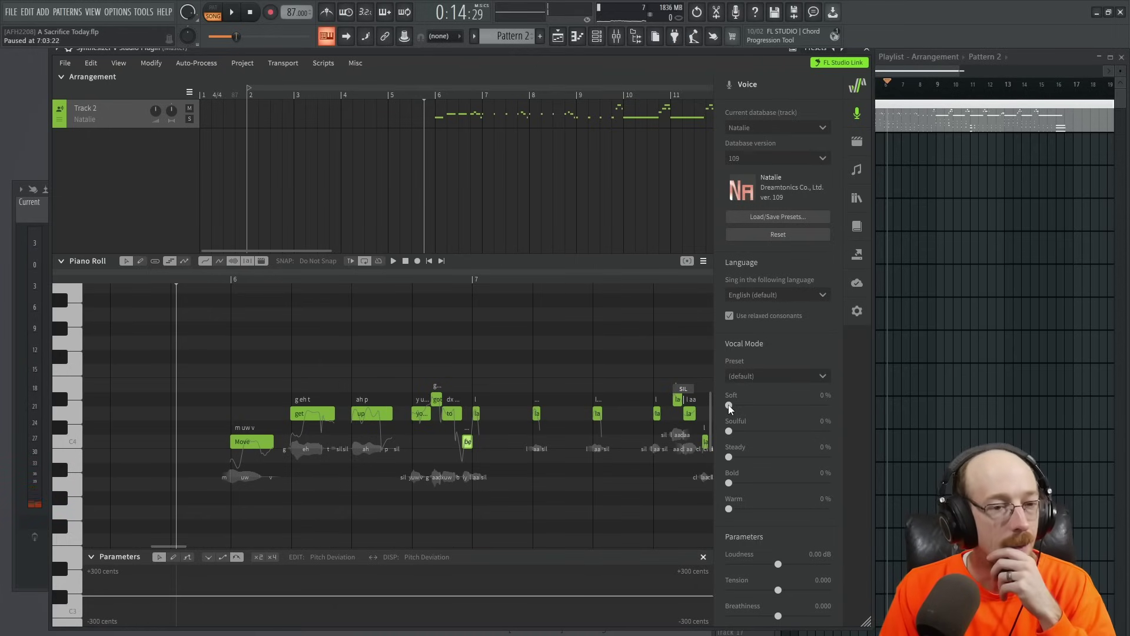
Set the Soft vocal mode to 80% and play the phrase from just before bar 6.
{"action": "left_click_drag", "start_coordinate": [729, 406], "coordinate": [756, 407]}
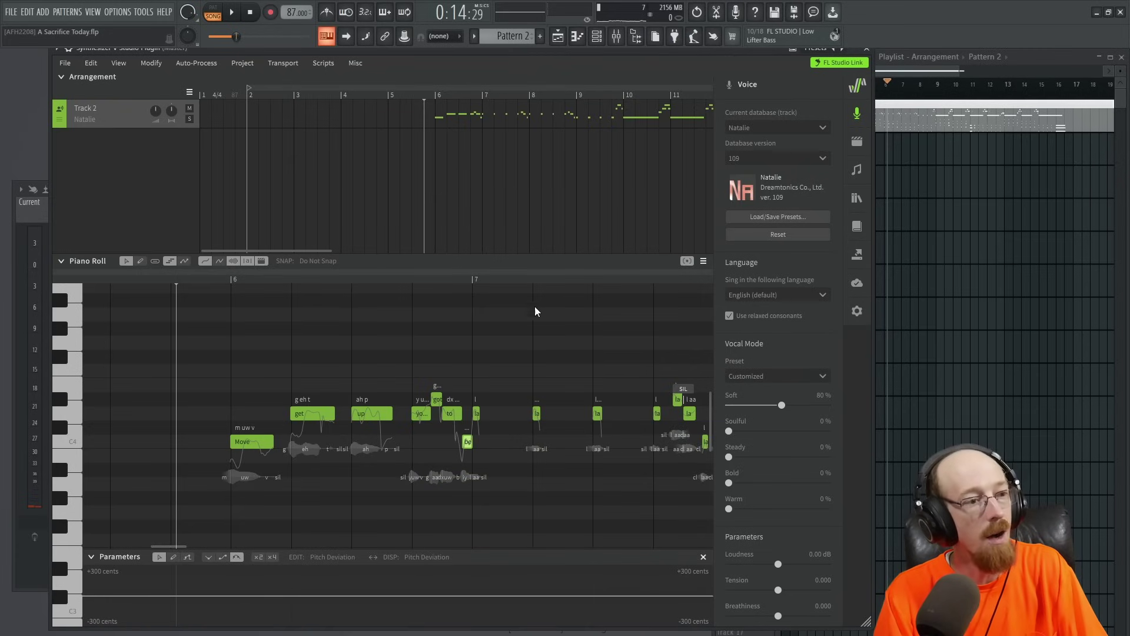
{"action": "key", "text": "space"}
{"action": "left_click", "coordinate": [199, 283]}
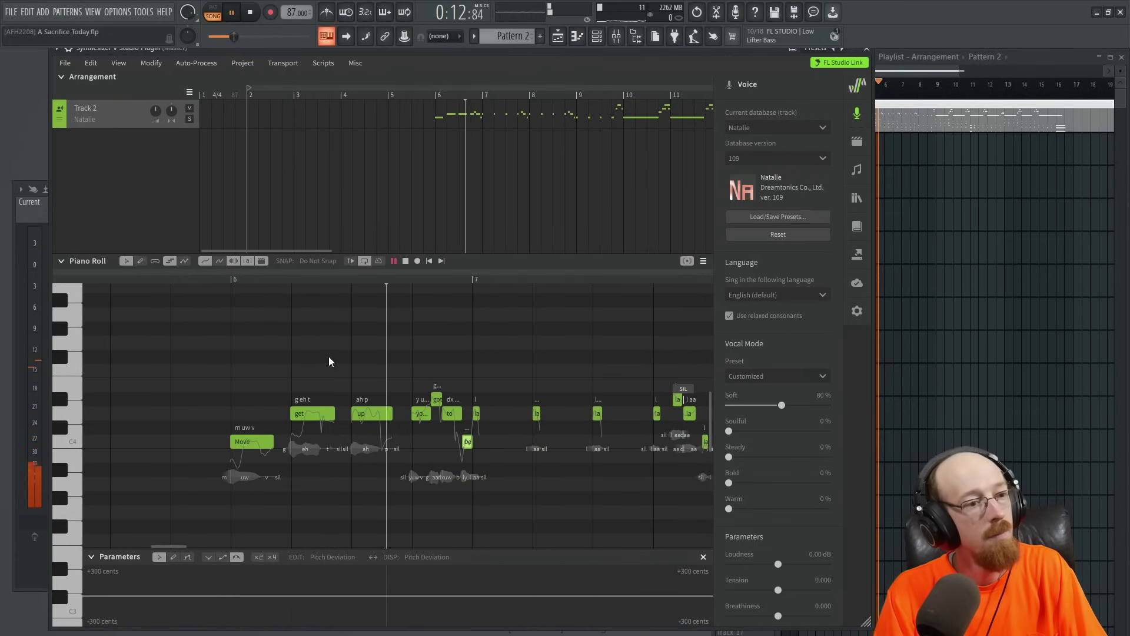
{"action": "key", "text": "space"}
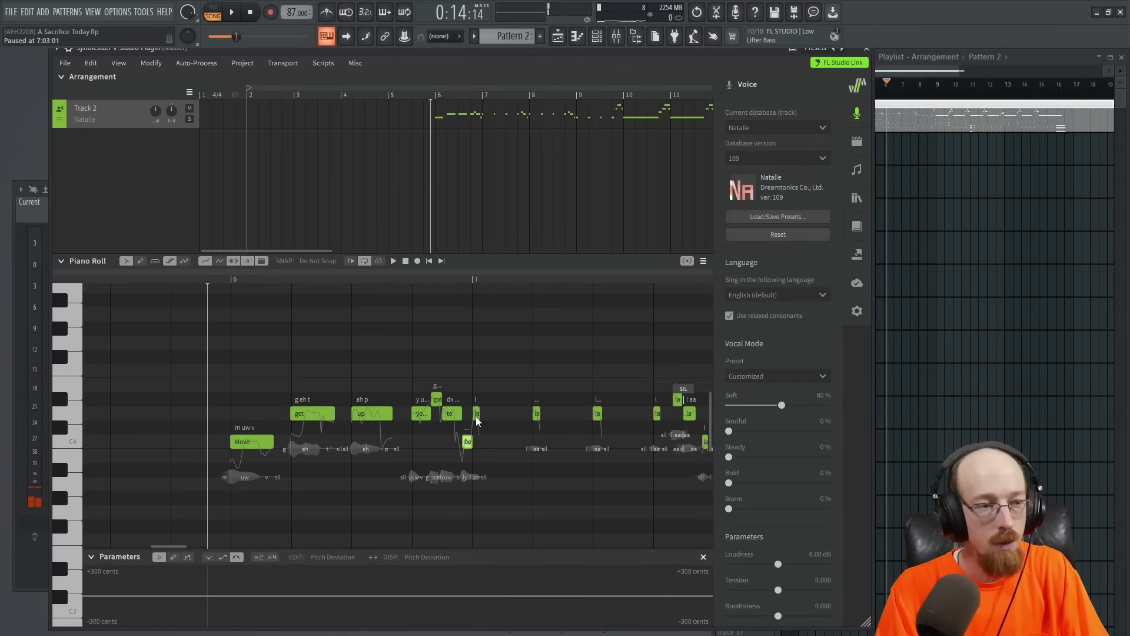
Enter the lyrics "Fierce", "bold", "strong", "you", "need", "to", "live" on consecutive notes starting at bar 7.
{"action": "left_click_drag", "start_coordinate": [477, 417], "coordinate": [529, 398]}
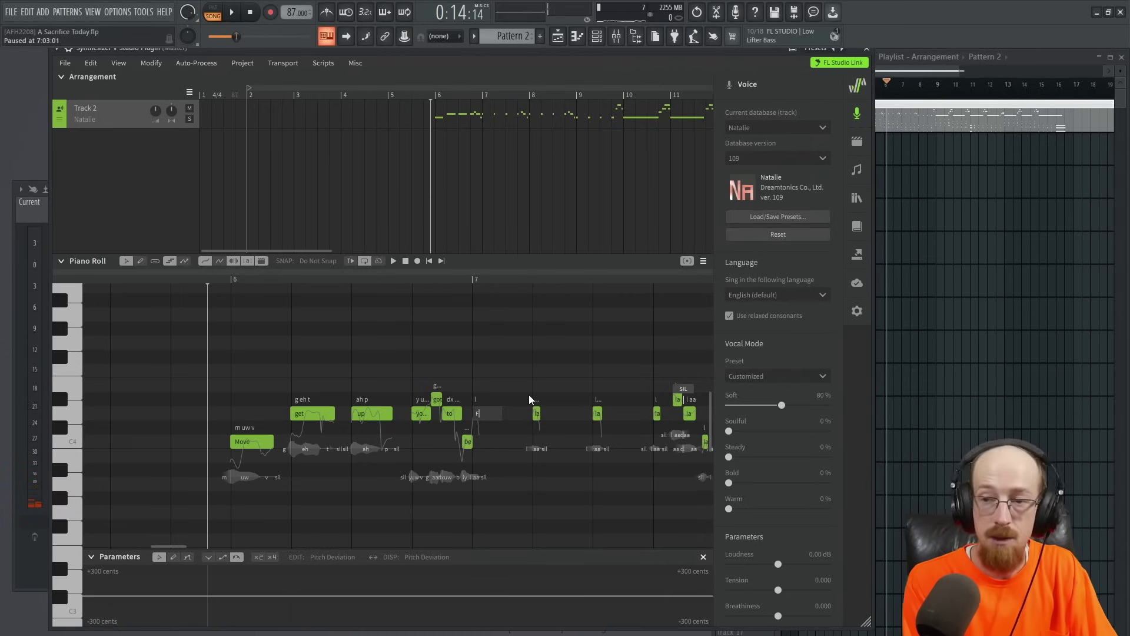
{"action": "type", "text": "iece"}
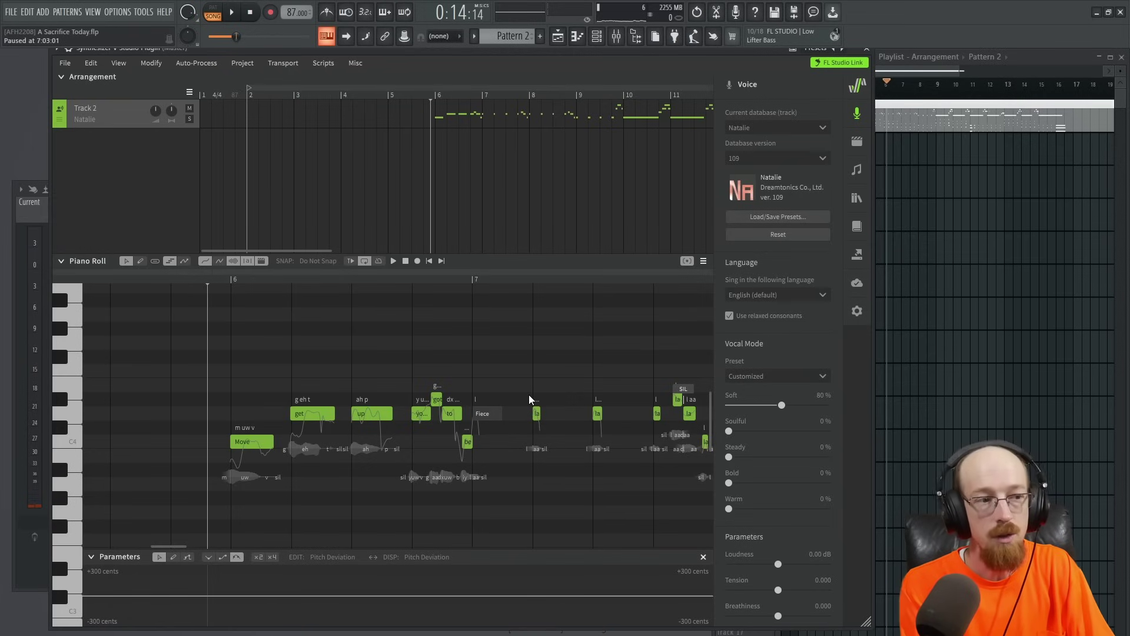
{"action": "key", "text": "Tab"}
{"action": "type", "text": "be"}
{"action": "key", "text": "Tab"}
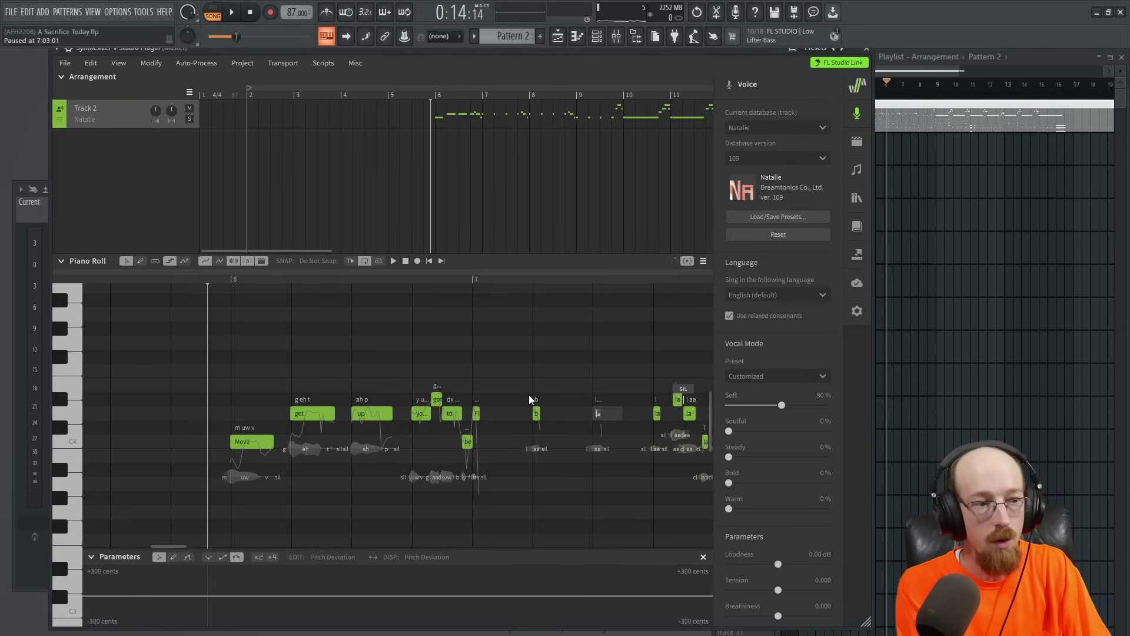
{"action": "type", "text": "strong"}
{"action": "key", "text": "Tab"}
{"action": "type", "text": "you"}
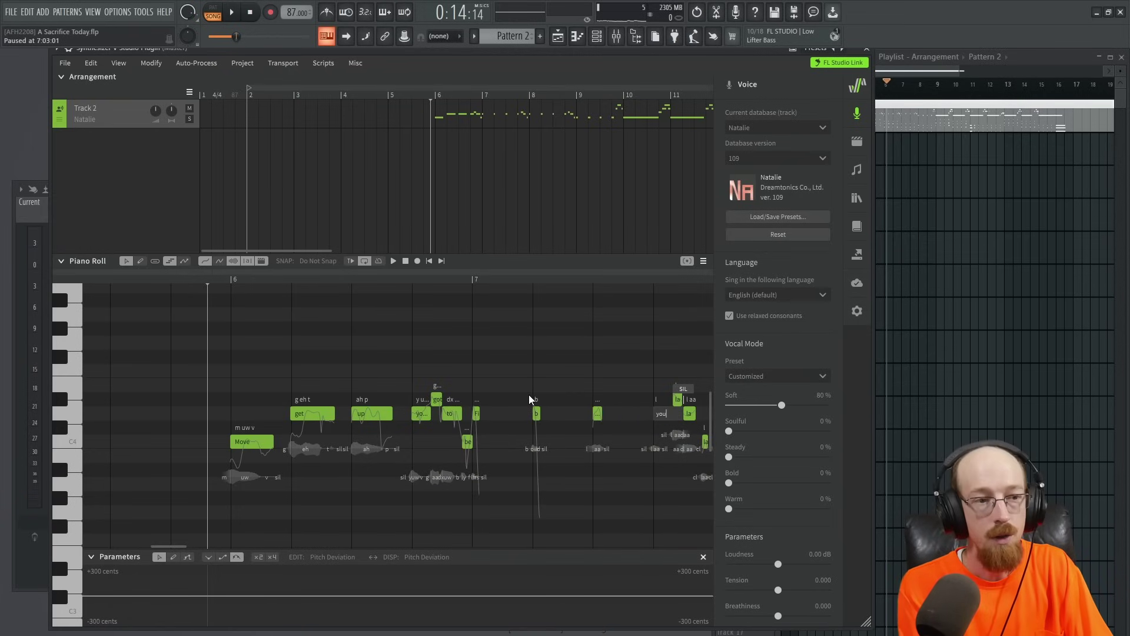
{"action": "key", "text": "Tab"}
{"action": "type", "text": "need"}
{"action": "key", "text": "Tab"}
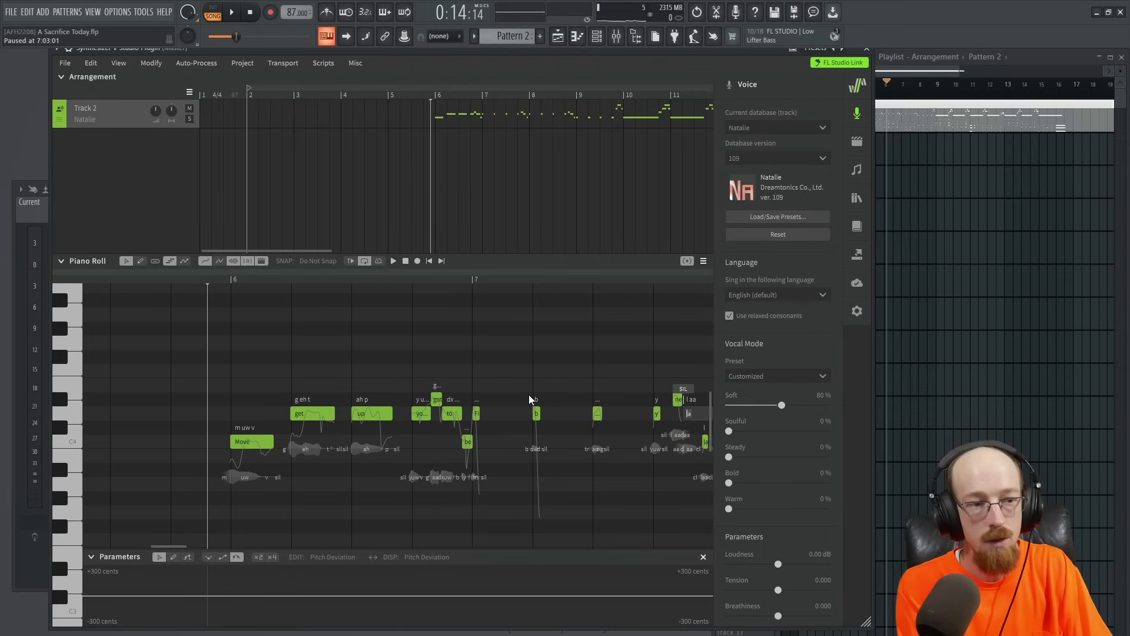
{"action": "type", "text": "to"}
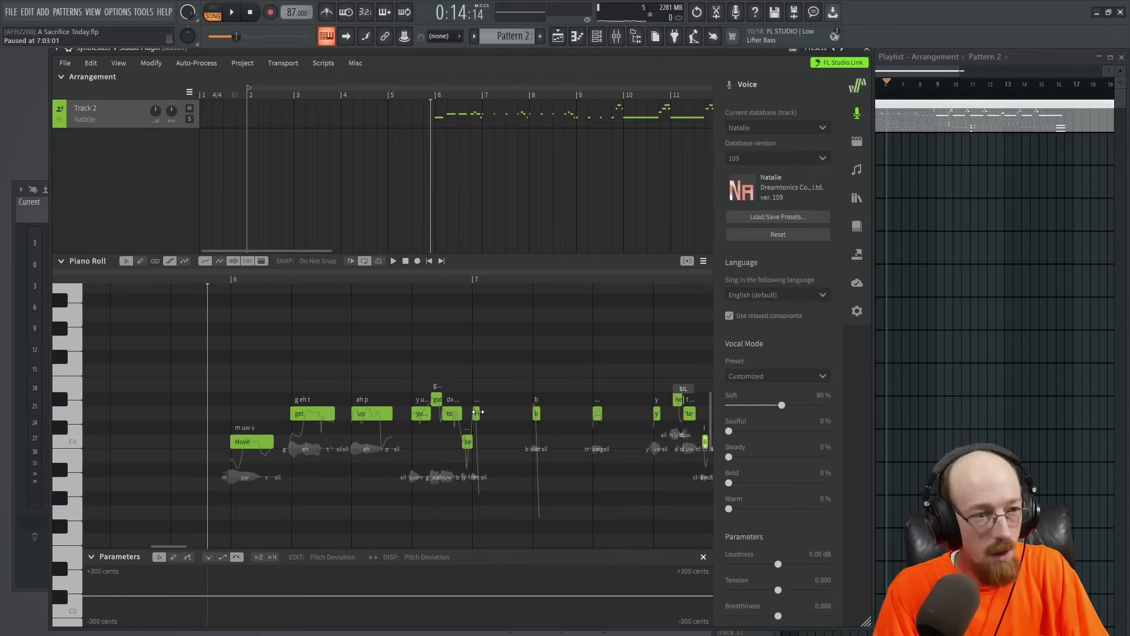
Lengthen the "Fierce", "bold" and "strong" notes and extend "you", "need", "to" and "live" toward their following notes.
{"action": "left_click_drag", "start_coordinate": [479, 413], "coordinate": [576, 413]}
{"action": "scroll", "coordinate": [543, 398], "scroll_direction": "down", "scroll_amount": 2}
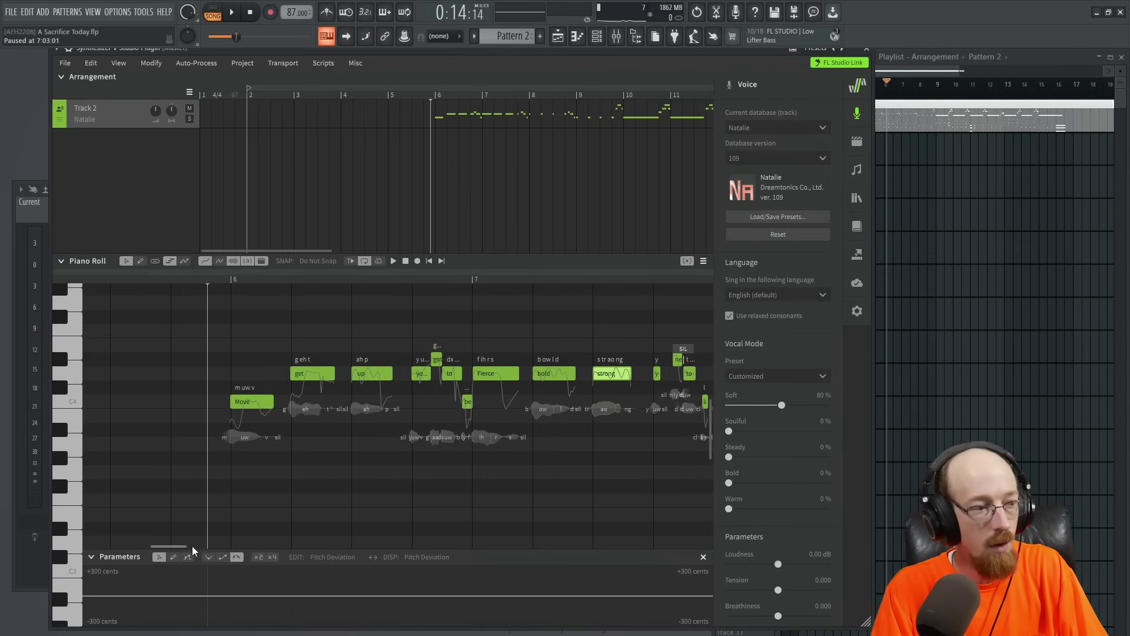
{"action": "scroll", "coordinate": [188, 545], "scroll_direction": "right", "scroll_amount": 4}
{"action": "left_click_drag", "start_coordinate": [192, 544], "coordinate": [191, 542]}
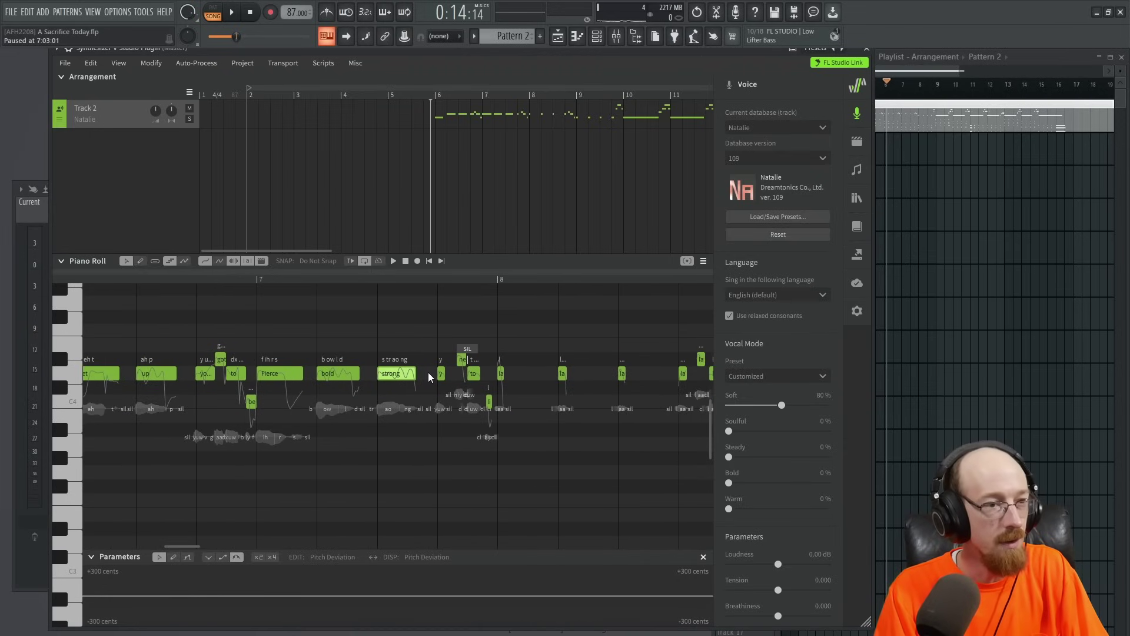
{"action": "left_click_drag", "start_coordinate": [447, 378], "coordinate": [496, 400]}
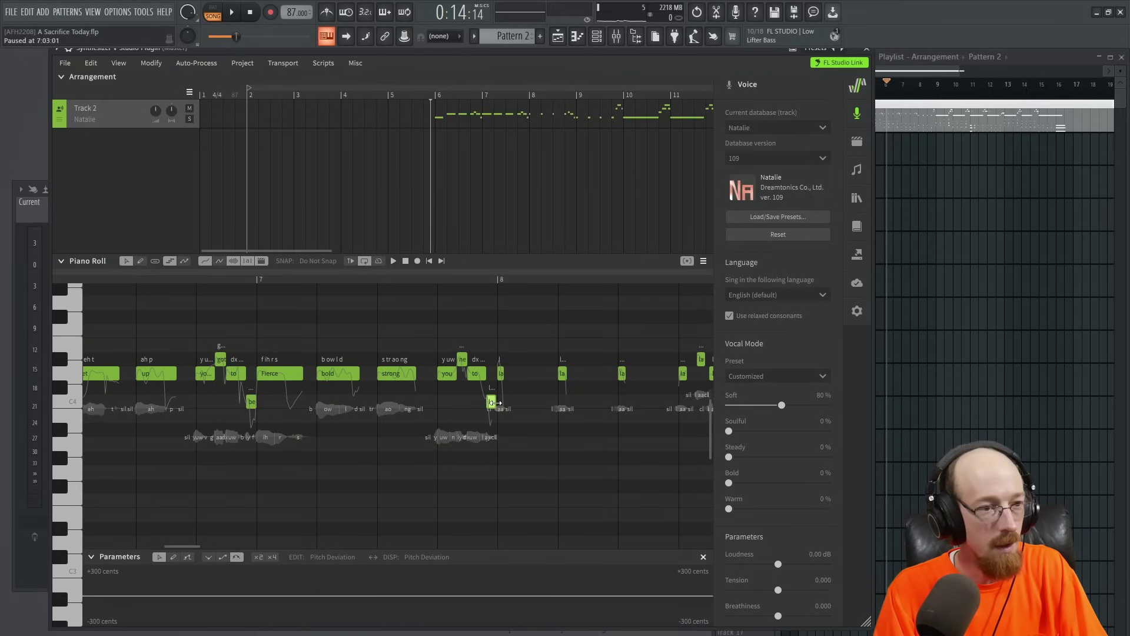
Enter "Presently" on the bar 8 note and "+" on the next two notes, and lengthen all three.
{"action": "double_click", "coordinate": [501, 373]}
{"action": "type", "text": "Pre"}
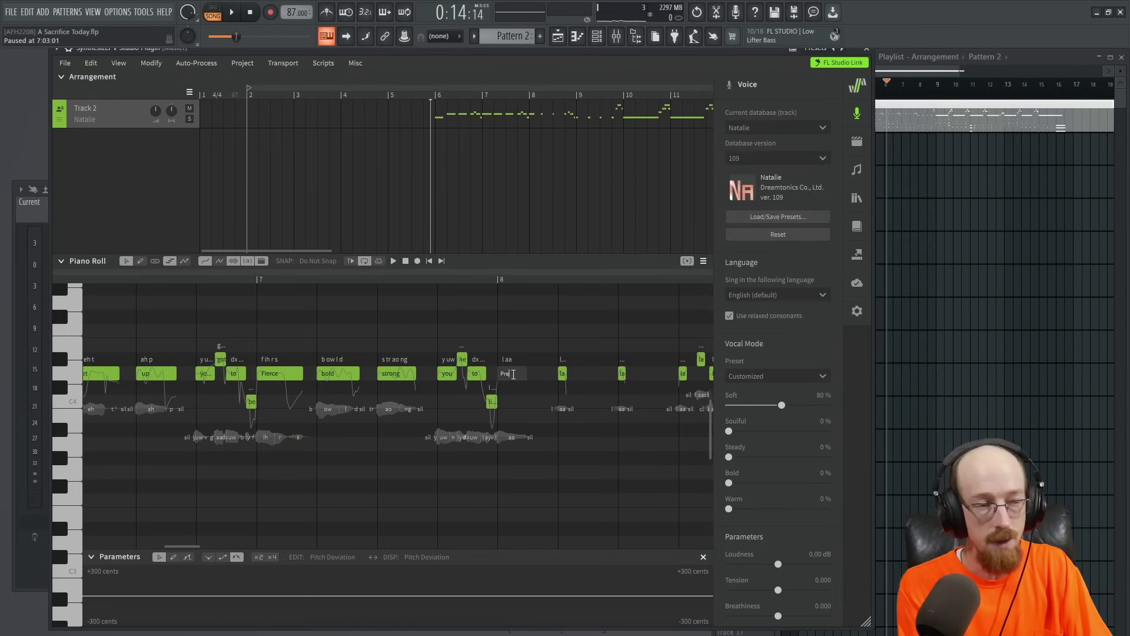
{"action": "type", "text": "sently"}
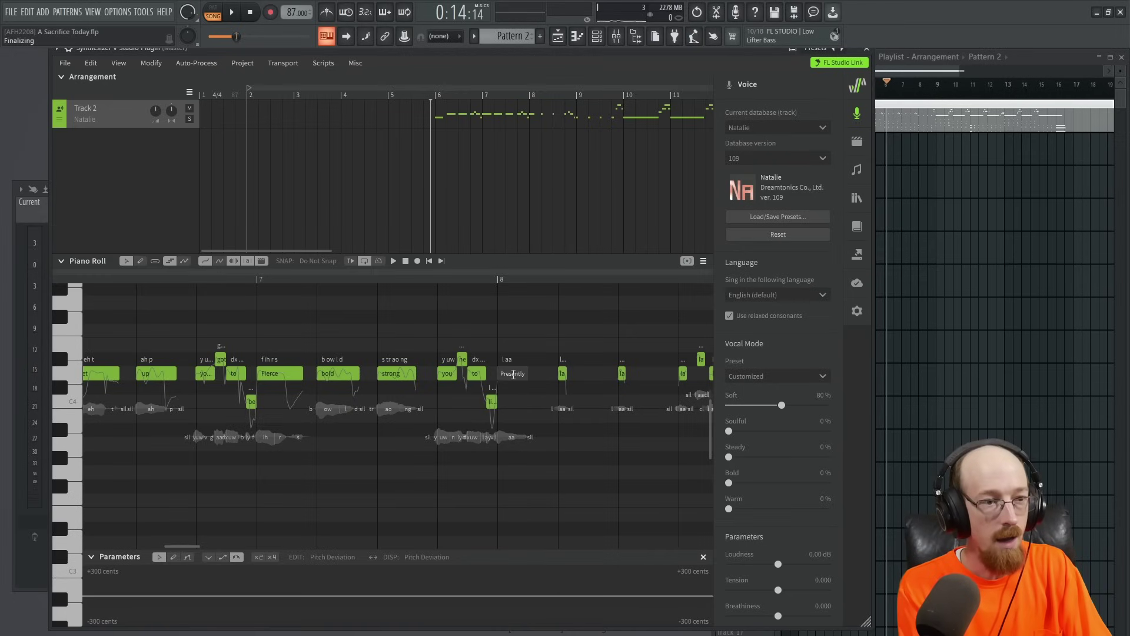
{"action": "key", "text": "Tab"}
{"action": "type", "text": "+"}
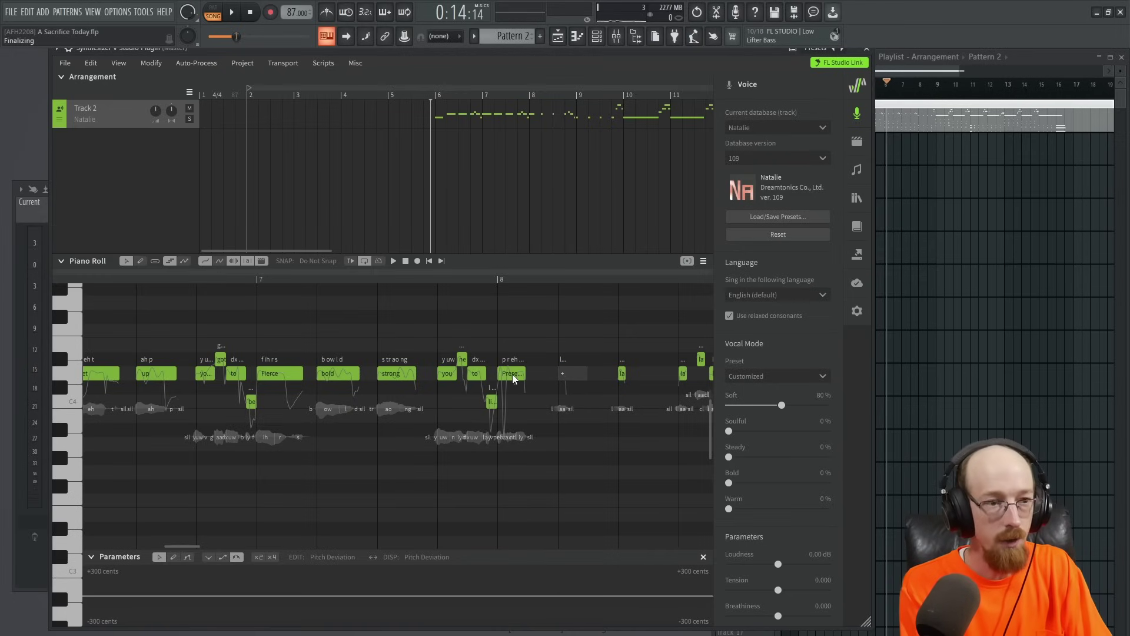
{"action": "key", "text": "Tab"}
{"action": "type", "text": "+"}
{"action": "key", "text": "Return"}
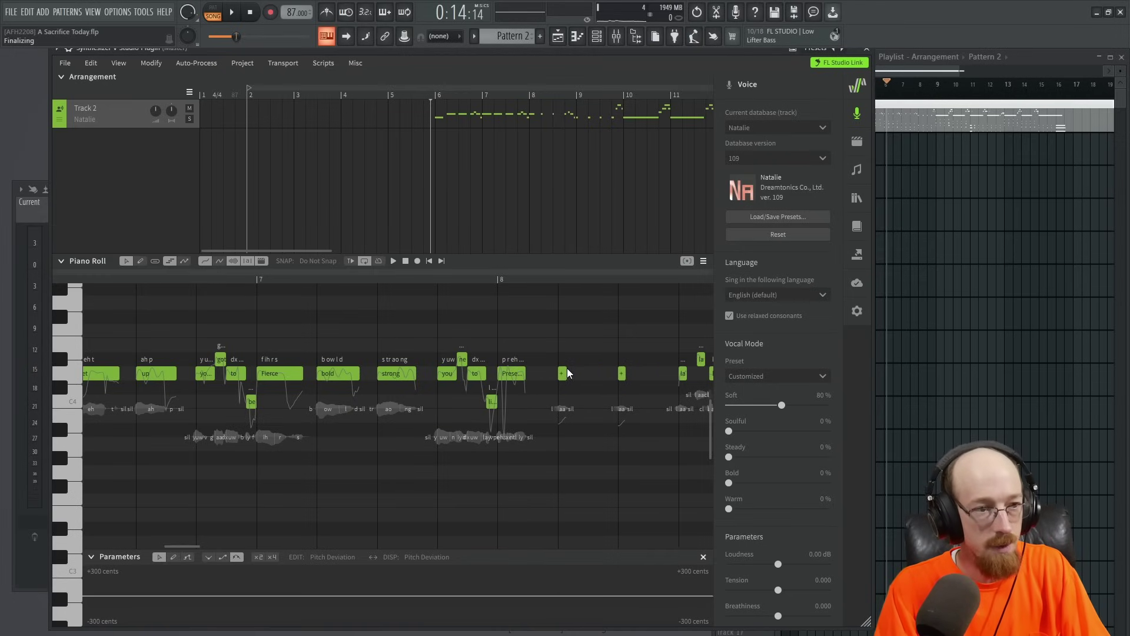
{"action": "left_click_drag", "start_coordinate": [525, 375], "coordinate": [615, 377]}
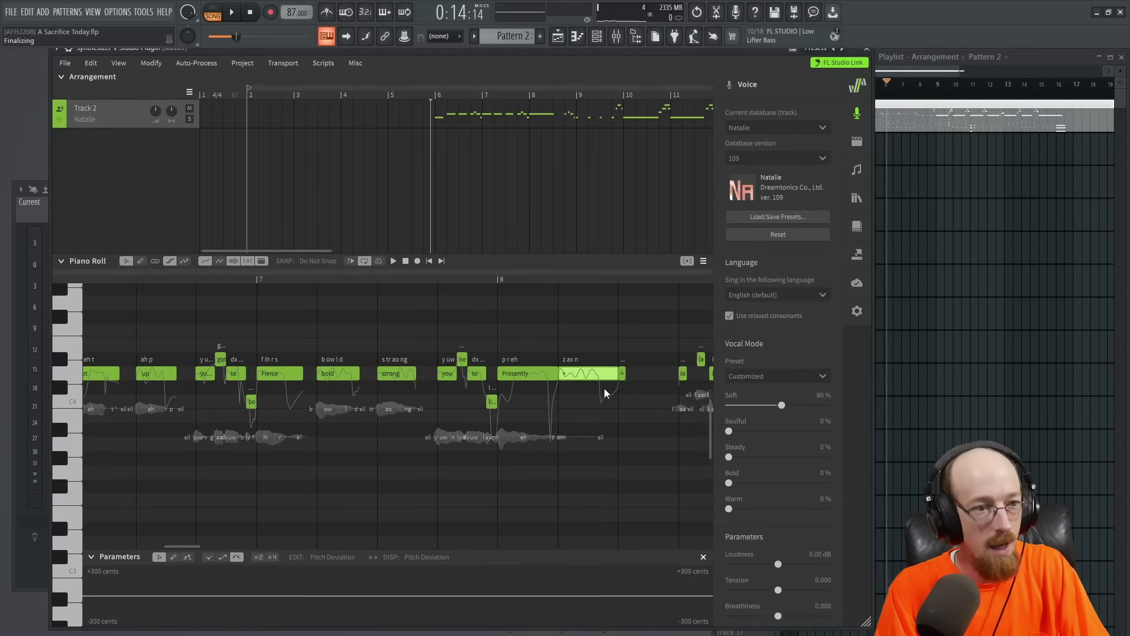
{"action": "left_click_drag", "start_coordinate": [624, 375], "coordinate": [662, 375]}
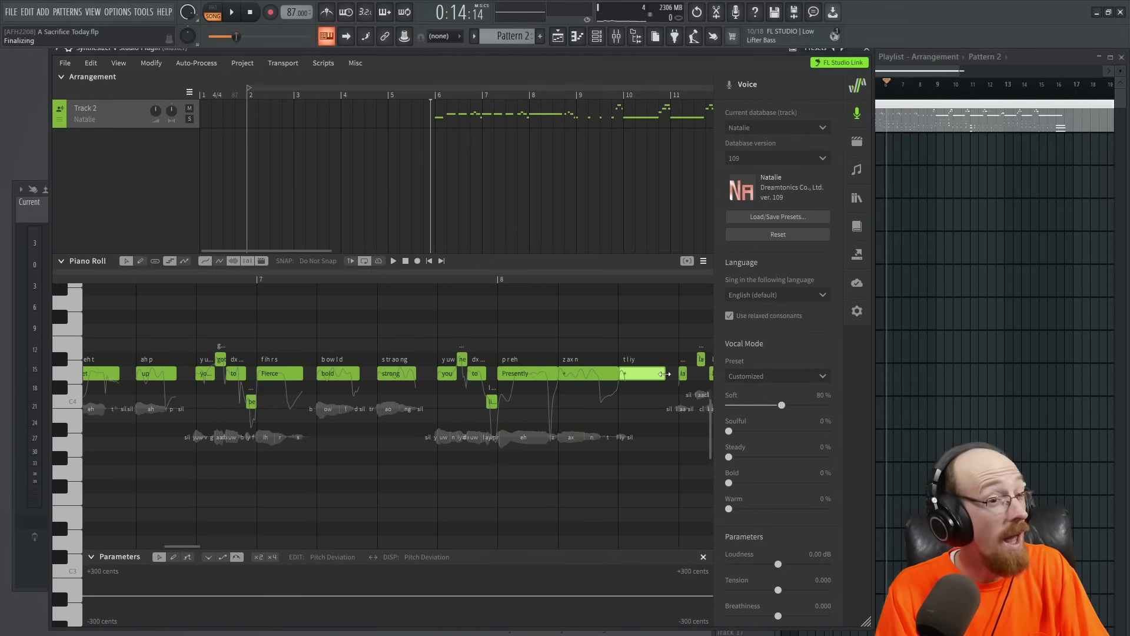
Play back the vocal from before bar 6 through "Presently" and return the playhead to the "you" note.
{"action": "scroll", "coordinate": [390, 412], "scroll_direction": "down", "scroll_amount": 2}
{"action": "key", "text": "space"}
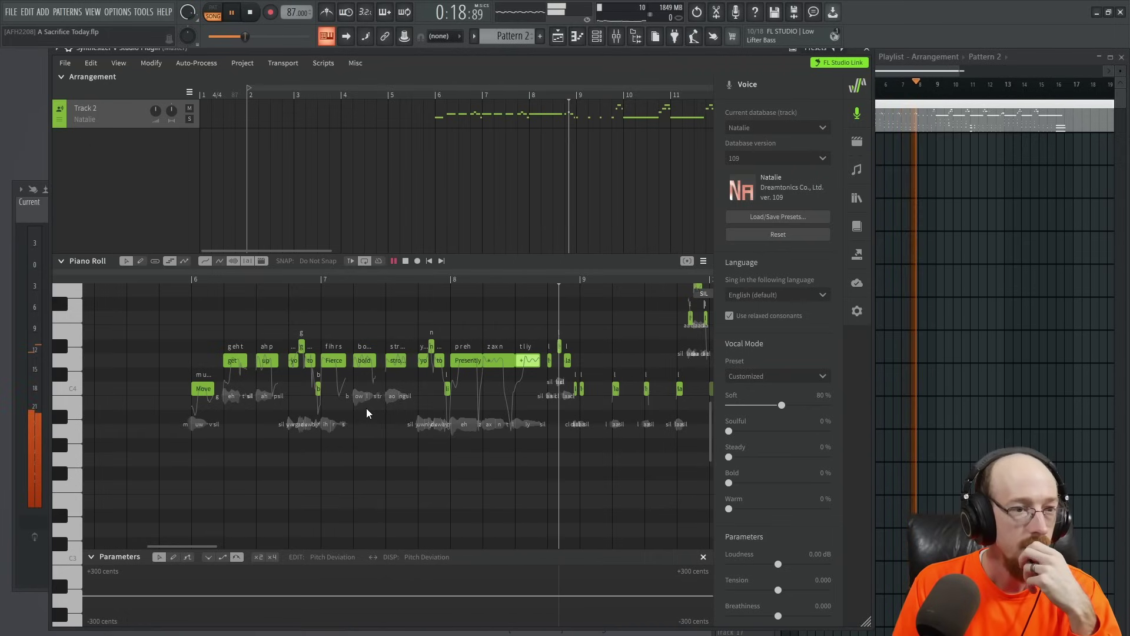
{"action": "key", "text": "space"}
{"action": "left_click", "coordinate": [417, 281]}
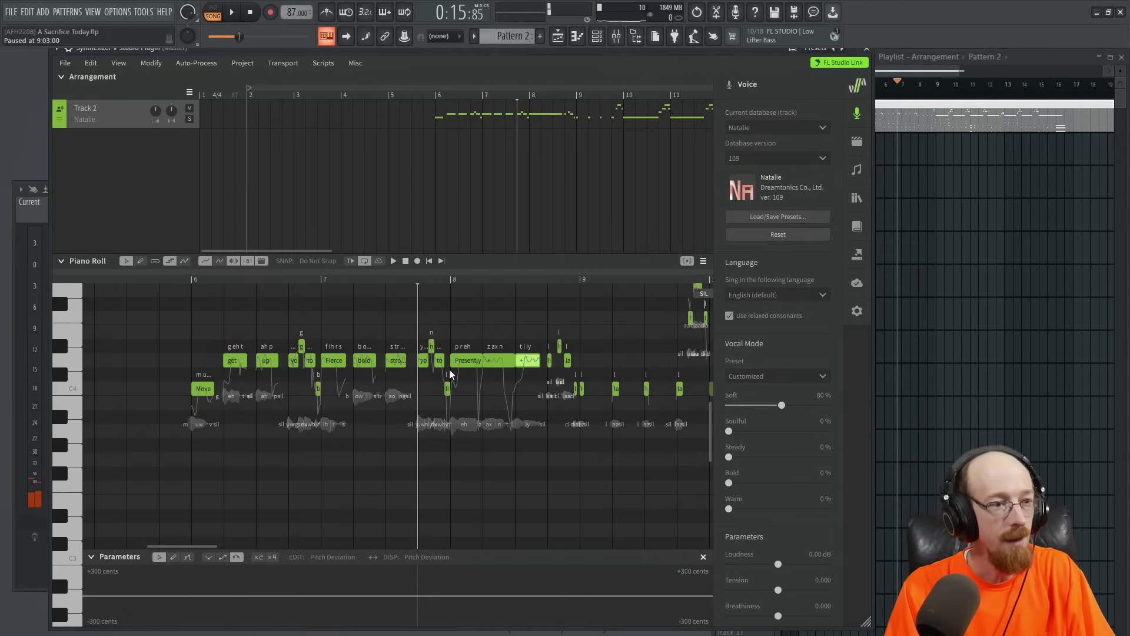
Start the "live" note slightly earlier against a shortened "to", extend it to bar 8, and play the passage.
{"action": "scroll", "coordinate": [458, 370], "scroll_direction": "up", "scroll_amount": 2}
{"action": "scroll", "coordinate": [458, 408], "scroll_direction": "up", "scroll_amount": 5}
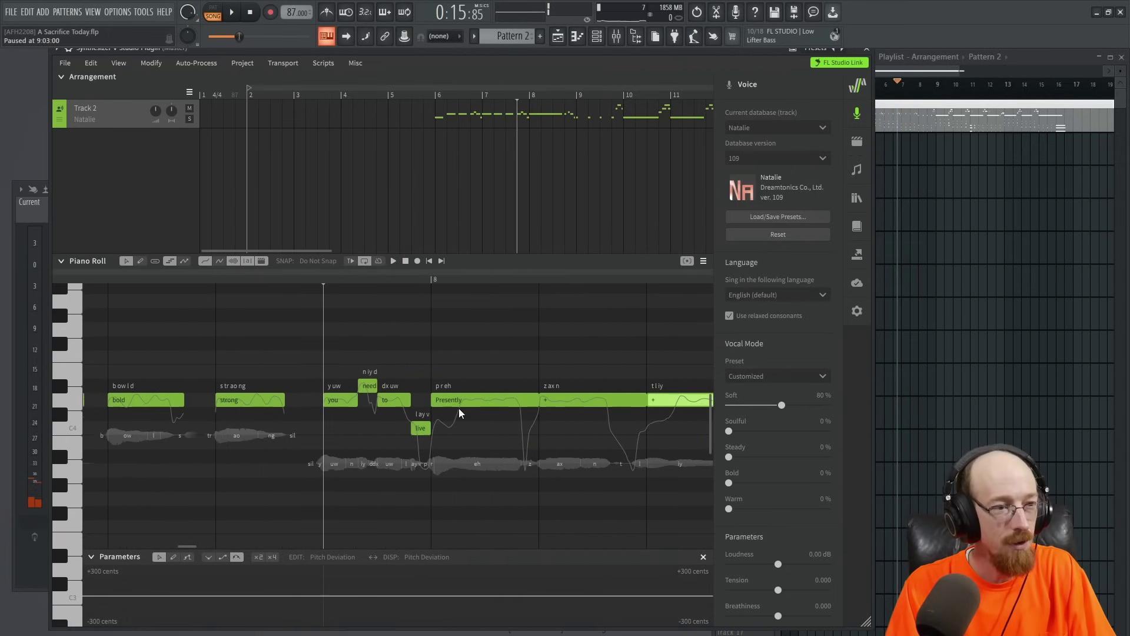
{"action": "left_click_drag", "start_coordinate": [374, 399], "coordinate": [375, 430]}
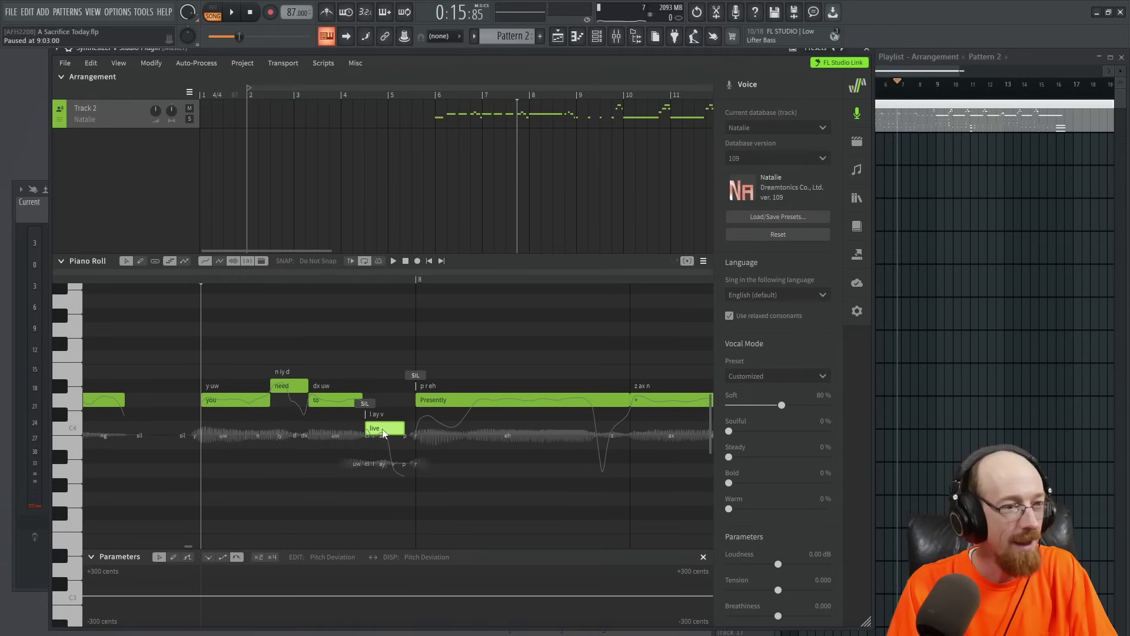
{"action": "left_click", "coordinate": [164, 279]}
{"action": "key", "text": "space"}
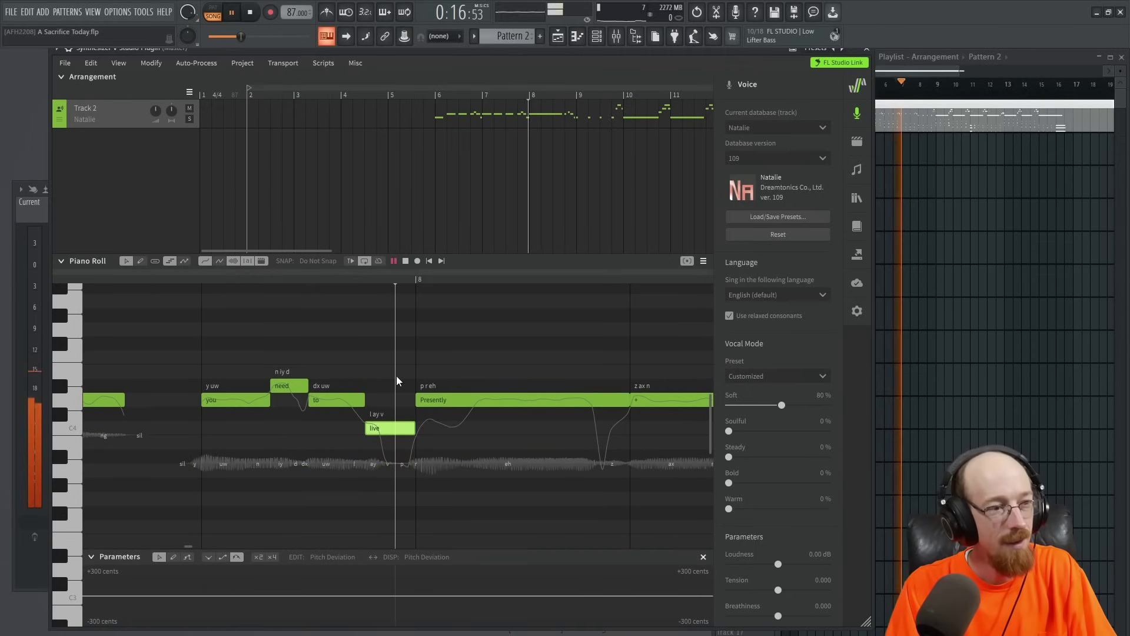
{"action": "key", "text": "space"}
Check the lyric of the "live" note and replay the passage from the start of "you".
{"action": "double_click", "coordinate": [394, 429]}
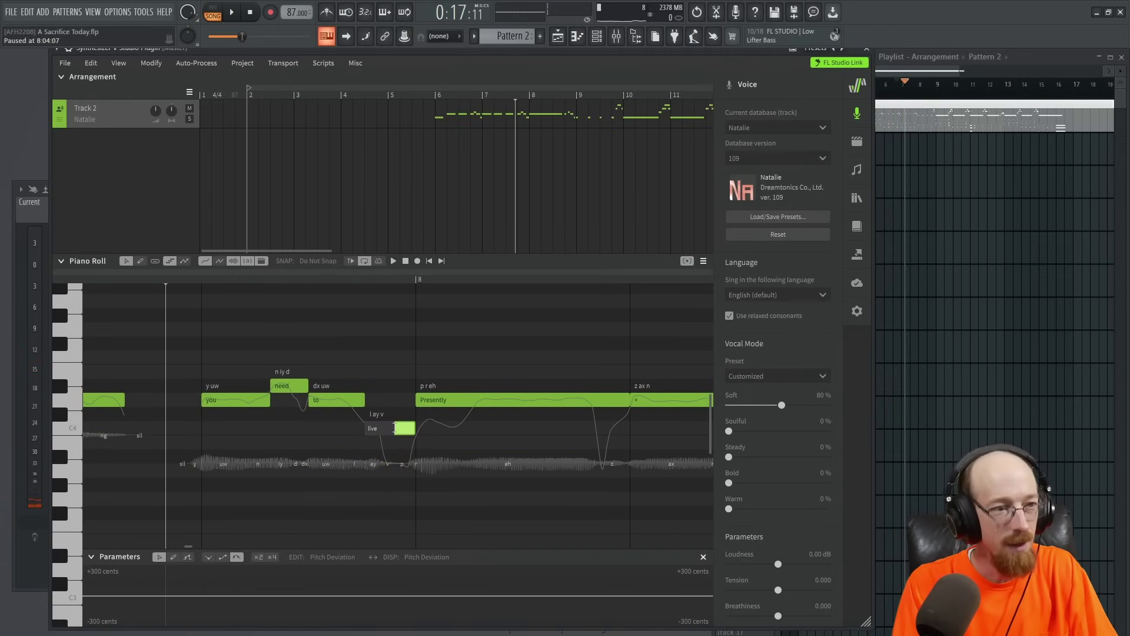
{"action": "key", "text": "Return"}
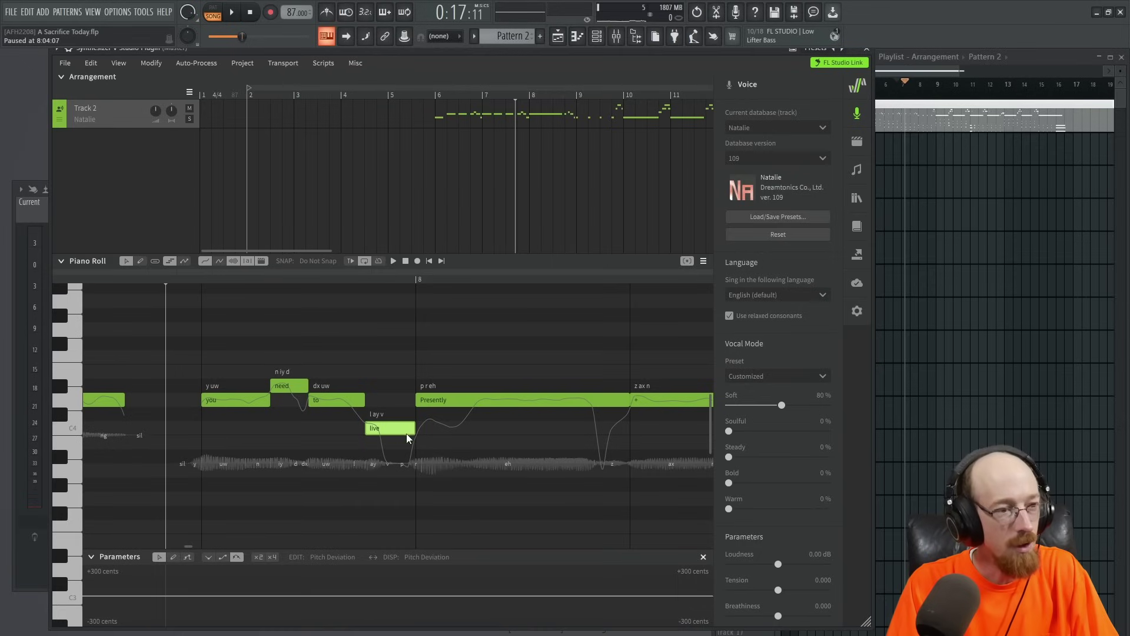
{"action": "left_click", "coordinate": [213, 281]}
{"action": "key", "text": "space"}
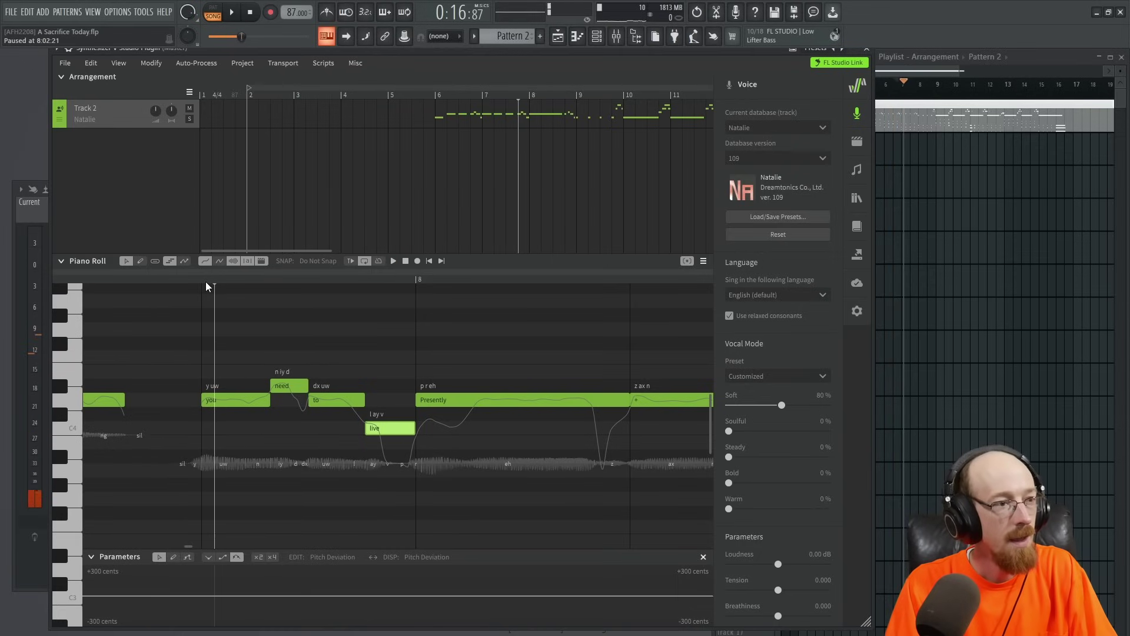
{"action": "left_click", "coordinate": [206, 282]}
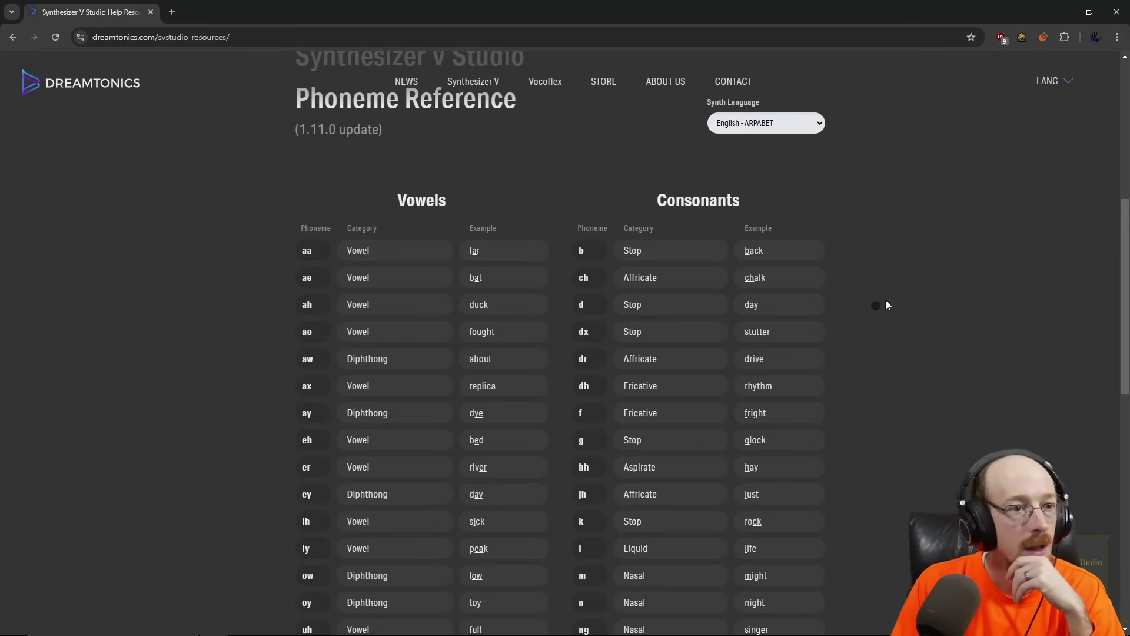
Switch to the browser and examine the English - ARPABET vowels and consonants in the Synthesizer V Studio Phoneme Reference.
{"action": "scroll", "coordinate": [885, 300], "scroll_direction": "down", "scroll_amount": 1}
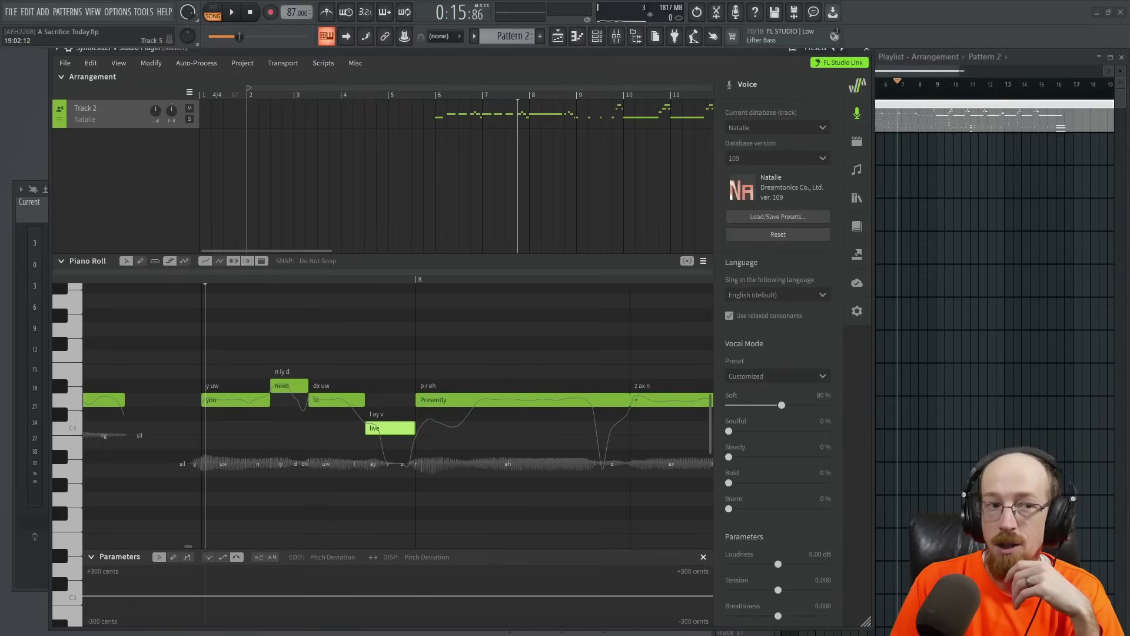
Change the phonemes of the "live" note to "l ih v" and play the passage from just before "you".
{"action": "double_click", "coordinate": [377, 416]}
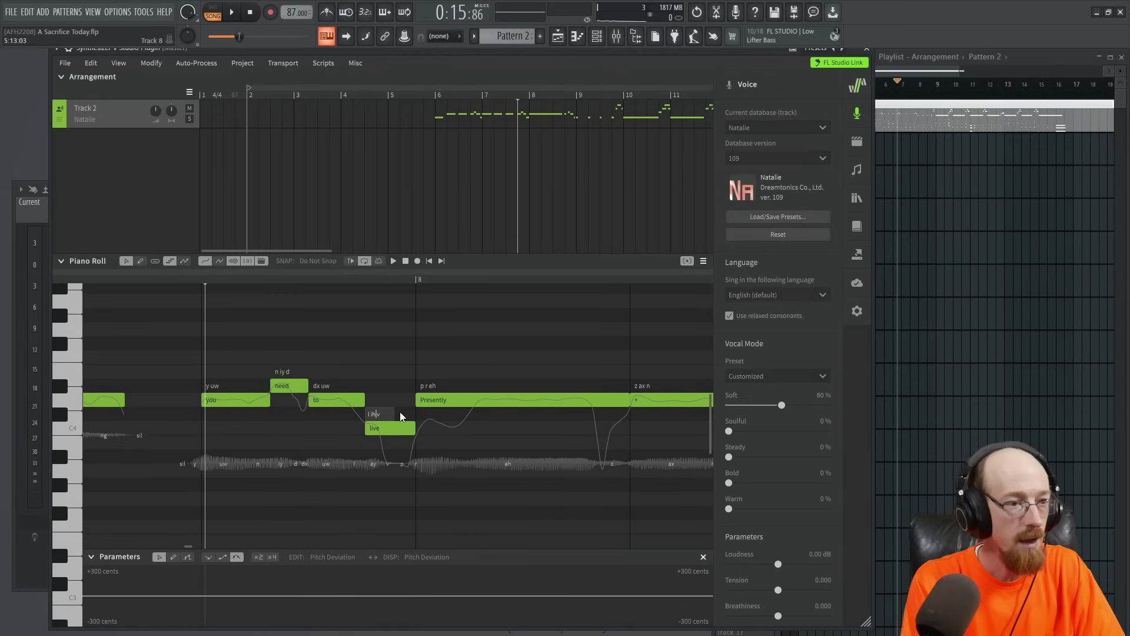
{"action": "key", "text": "Return"}
{"action": "left_click", "coordinate": [190, 280]}
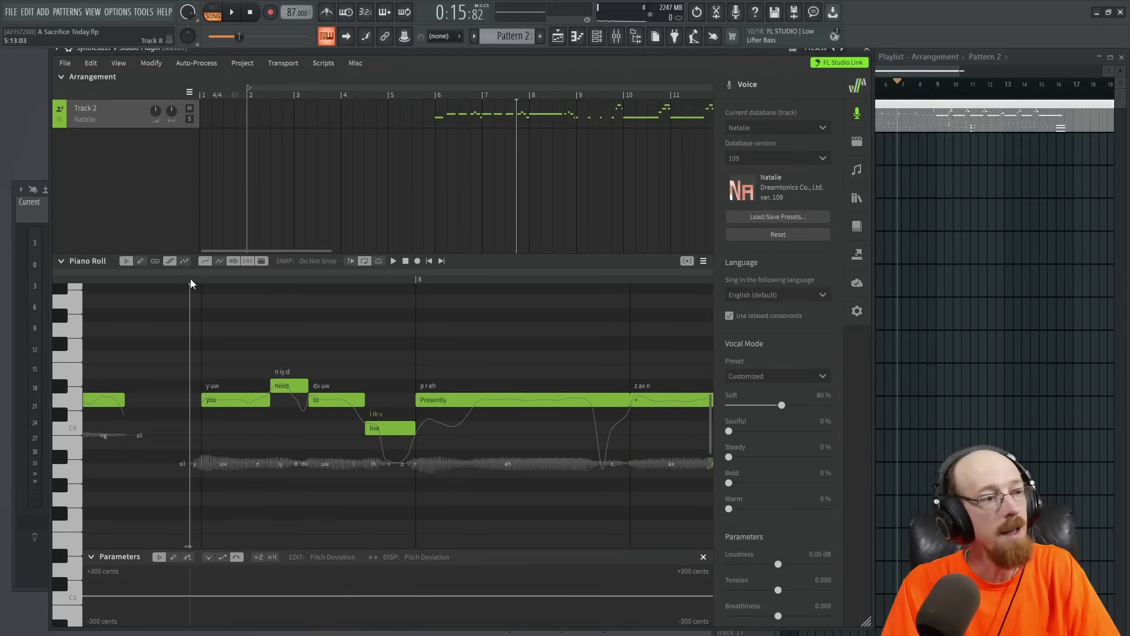
{"action": "key", "text": "space"}
{"action": "key", "text": "space"}
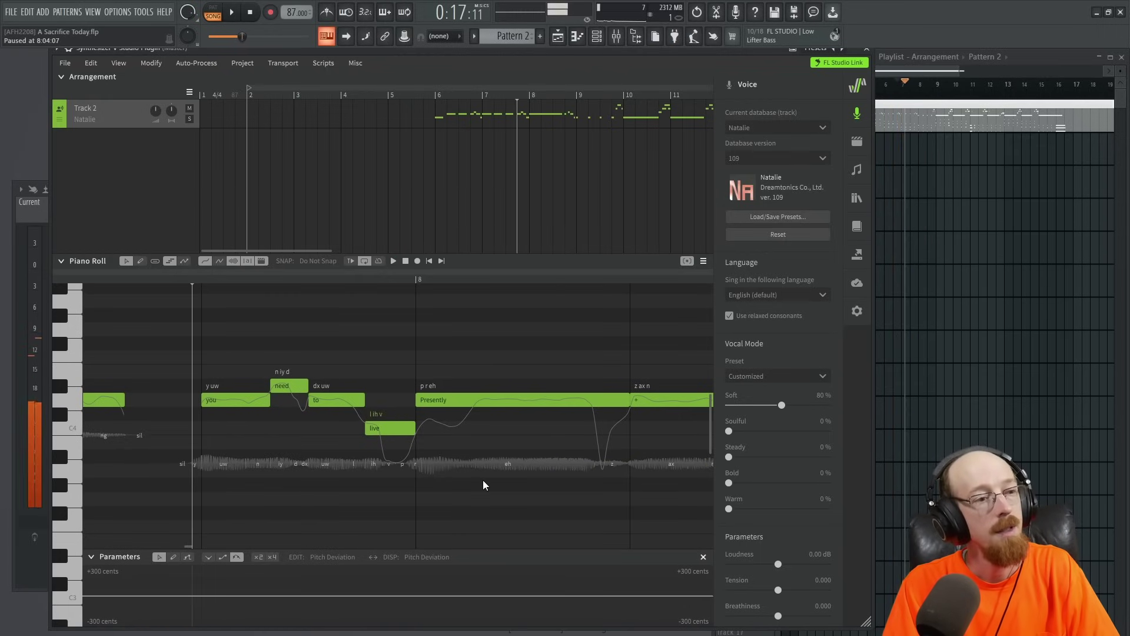
Shorten the end of the "to" note slightly and start the "live" note earlier so the two connect.
{"action": "left_click", "coordinate": [363, 401]}
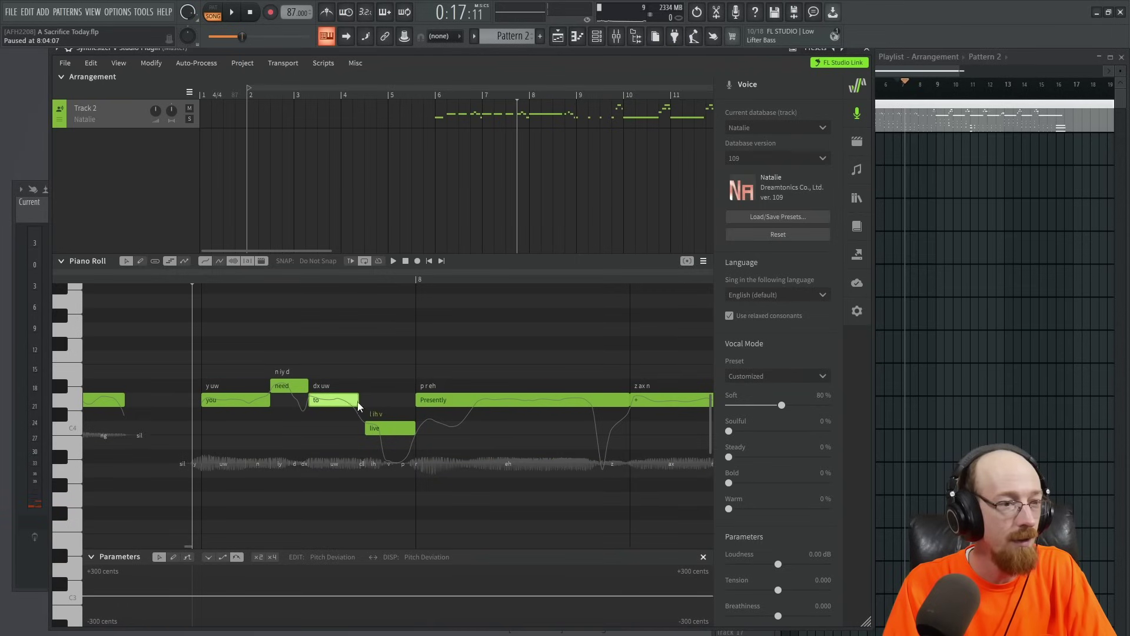
{"action": "left_click_drag", "start_coordinate": [385, 429], "coordinate": [381, 429]}
{"action": "left_click_drag", "start_coordinate": [412, 428], "coordinate": [414, 377]}
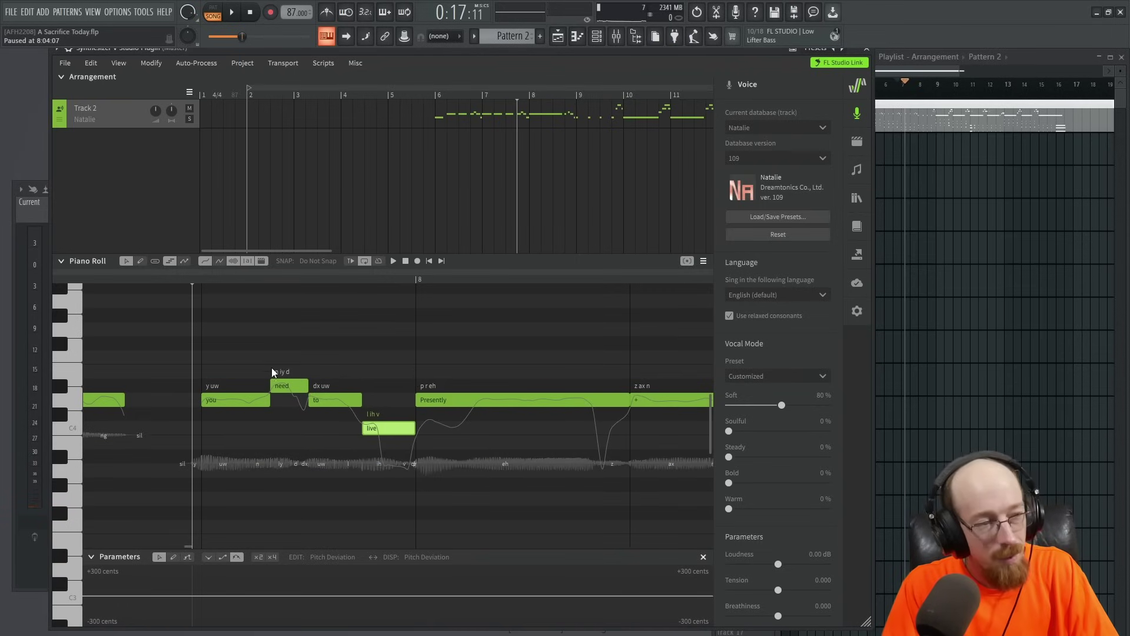
Play back the vocal through "Presently", first from the "strong" note and again from the "bold" note.
{"action": "scroll", "coordinate": [250, 359], "scroll_direction": "down", "scroll_amount": 6}
{"action": "scroll", "coordinate": [252, 359], "scroll_direction": "up", "scroll_amount": 3}
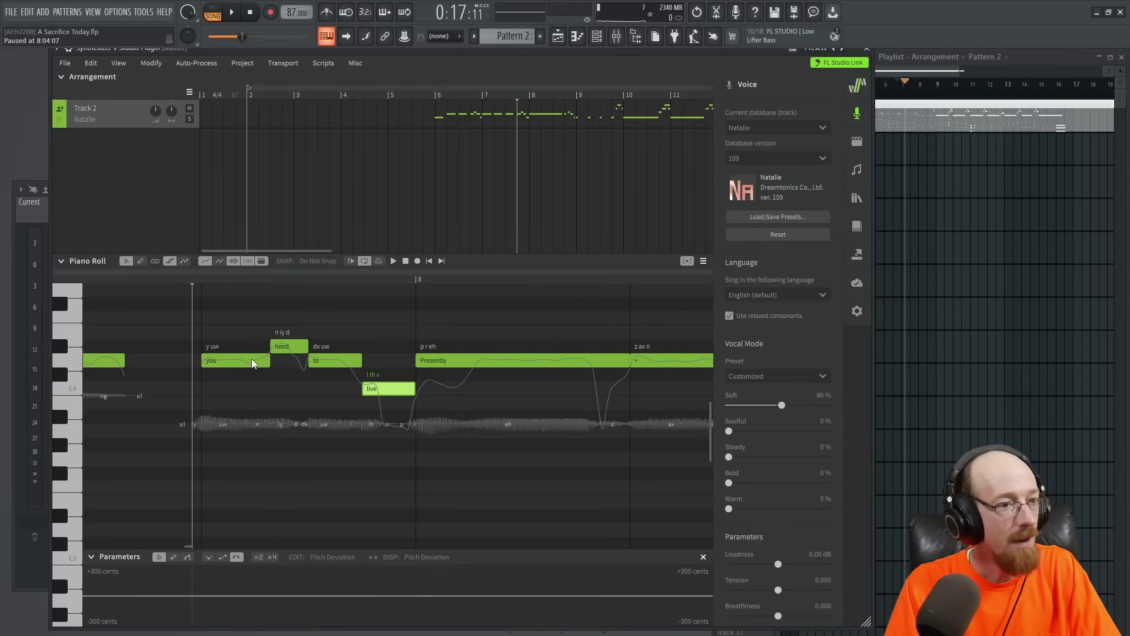
{"action": "scroll", "coordinate": [257, 337], "scroll_direction": "down", "scroll_amount": 3}
{"action": "scroll", "coordinate": [257, 339], "scroll_direction": "down", "scroll_amount": 2, "text": "ctrl"}
{"action": "left_click", "coordinate": [166, 282]}
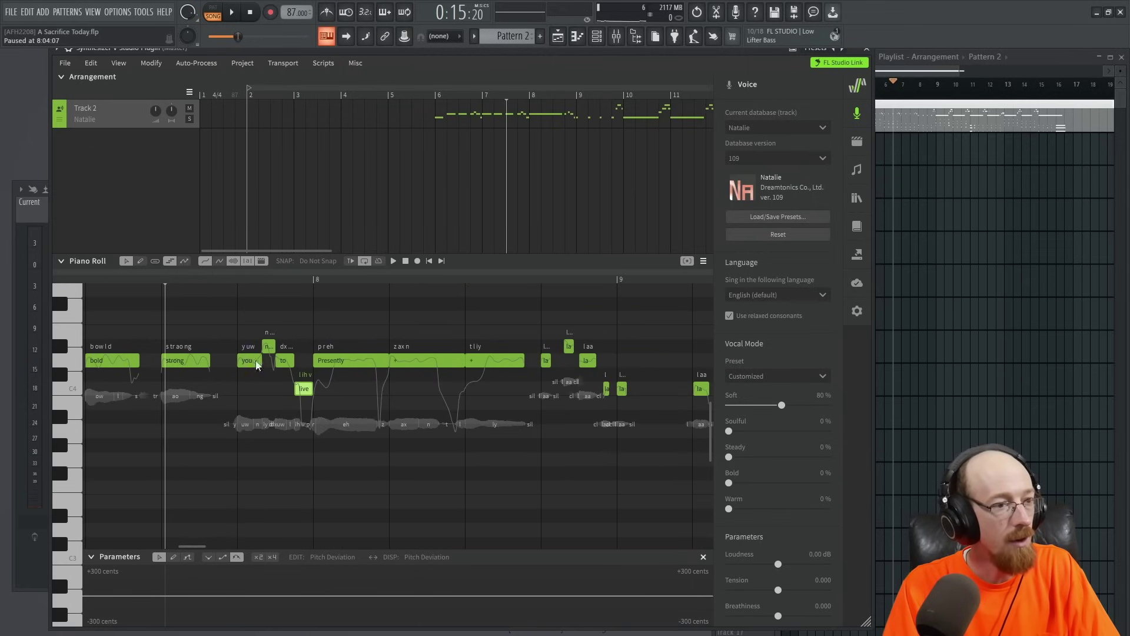
{"action": "key", "text": "space"}
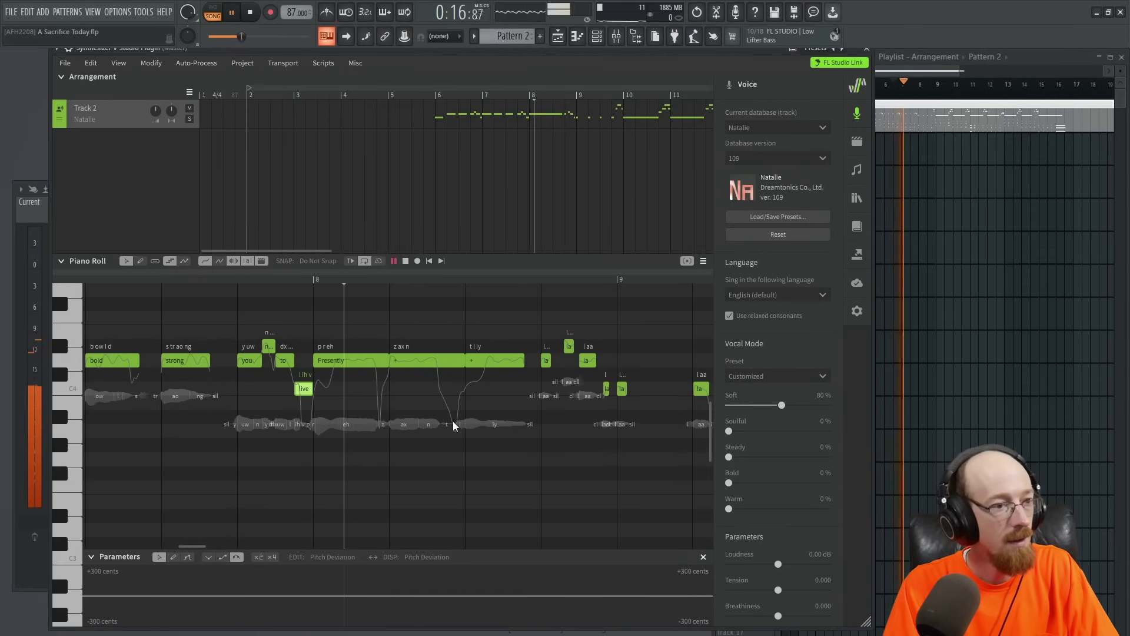
{"action": "key", "text": "space"}
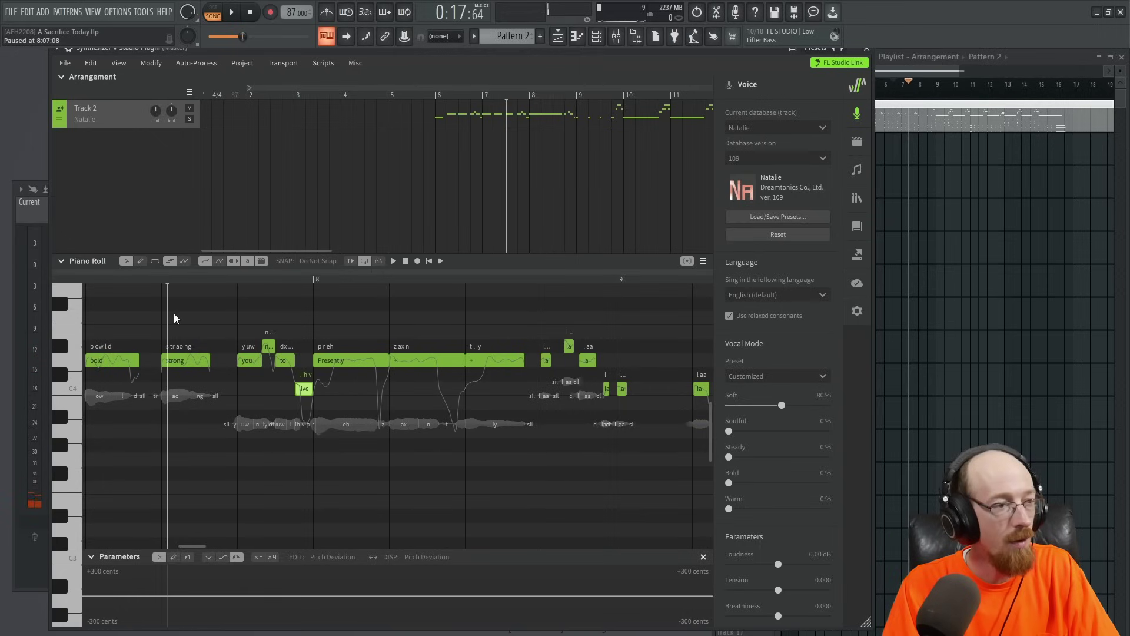
{"action": "left_click", "coordinate": [111, 278]}
{"action": "key", "text": "space"}
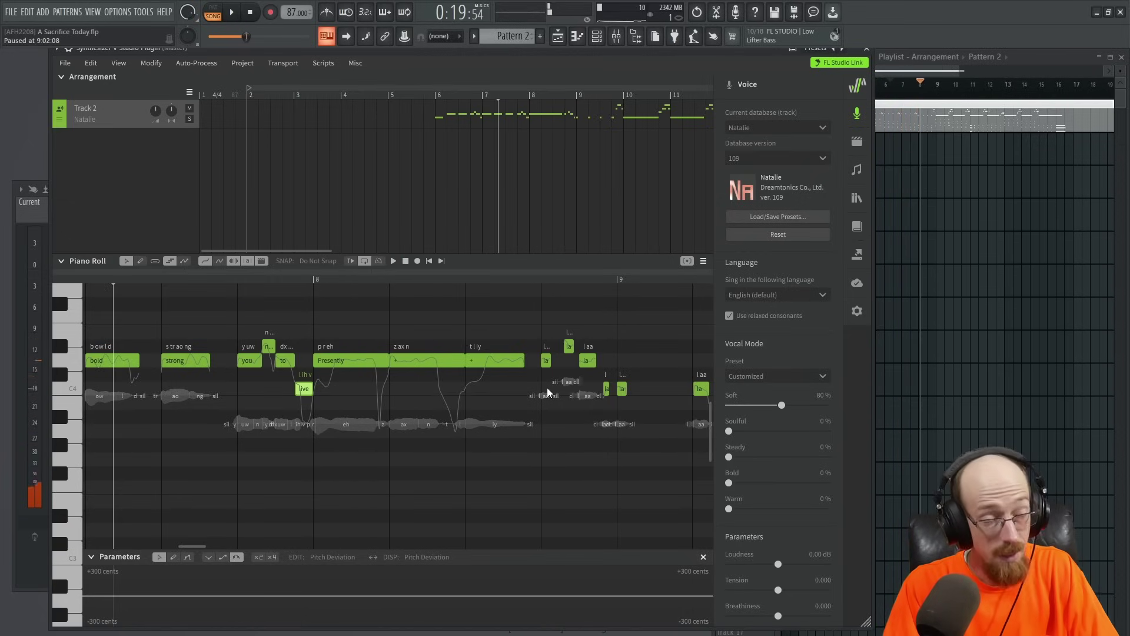
{"action": "key", "text": "space"}
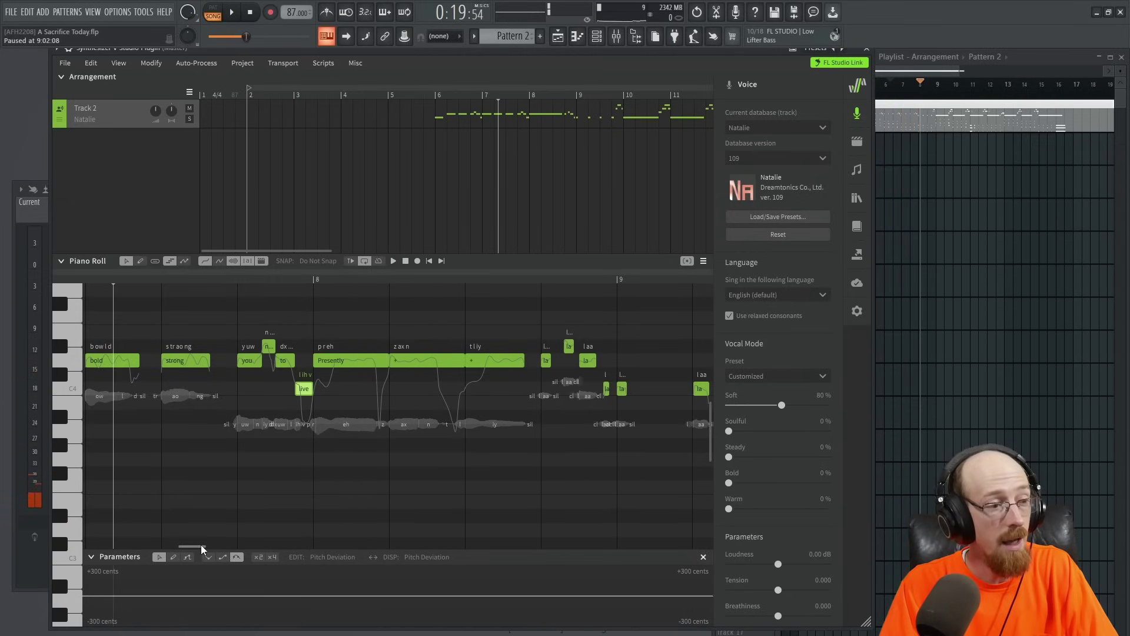
Enter the lyrics "Don't", "be", "afraid" and the continuation "+" on the four short notes before bar 9.
{"action": "left_click_drag", "start_coordinate": [200, 545], "coordinate": [218, 544]}
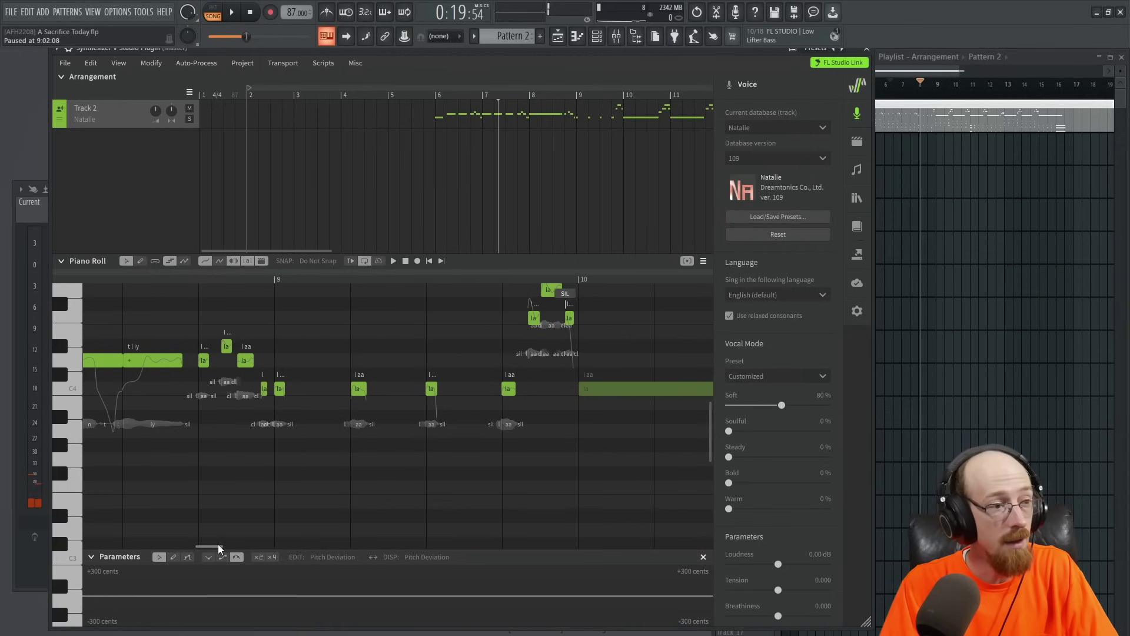
{"action": "double_click", "coordinate": [203, 360]}
{"action": "type", "text": "Do"}
{"action": "key", "text": "Tab"}
{"action": "type", "text": "be"}
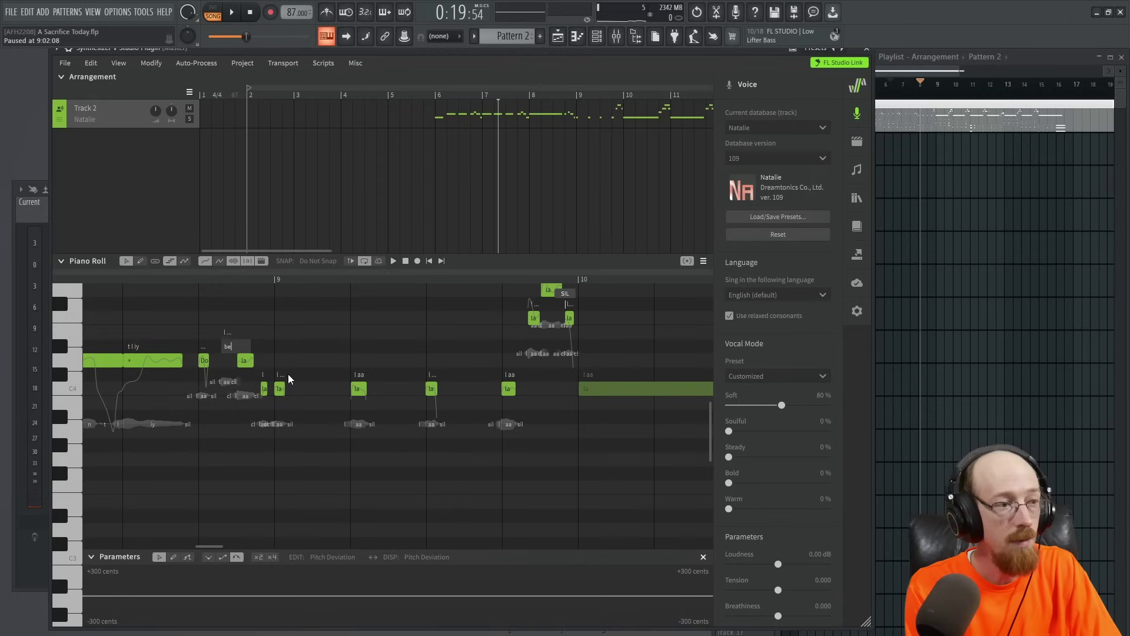
{"action": "key", "text": "Tab"}
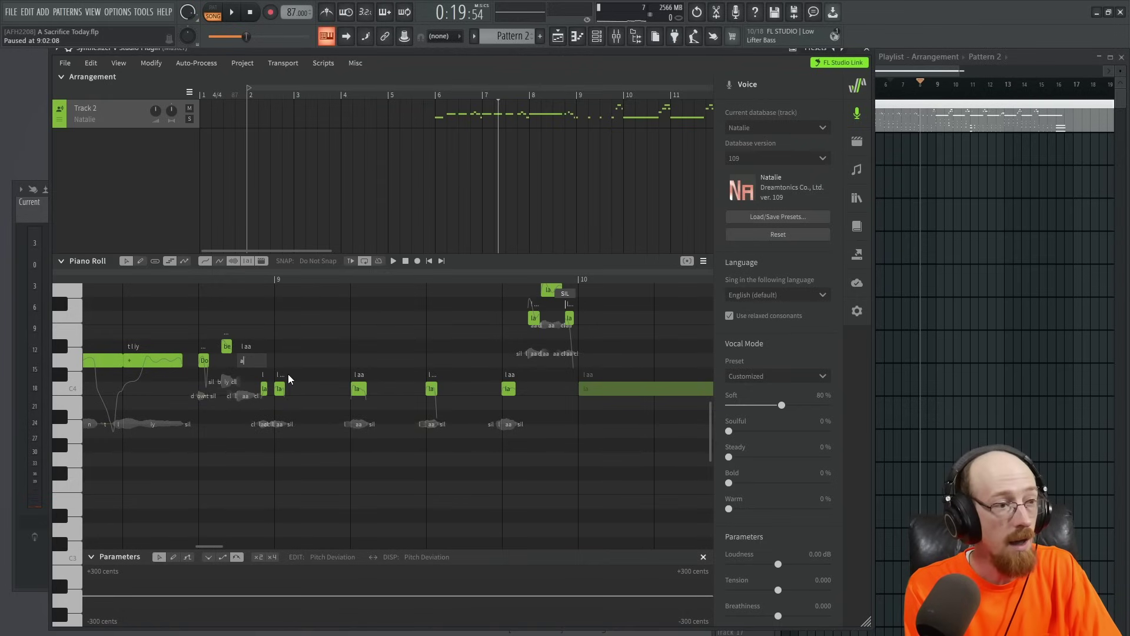
{"action": "type", "text": "af"}
{"action": "key", "text": "Return"}
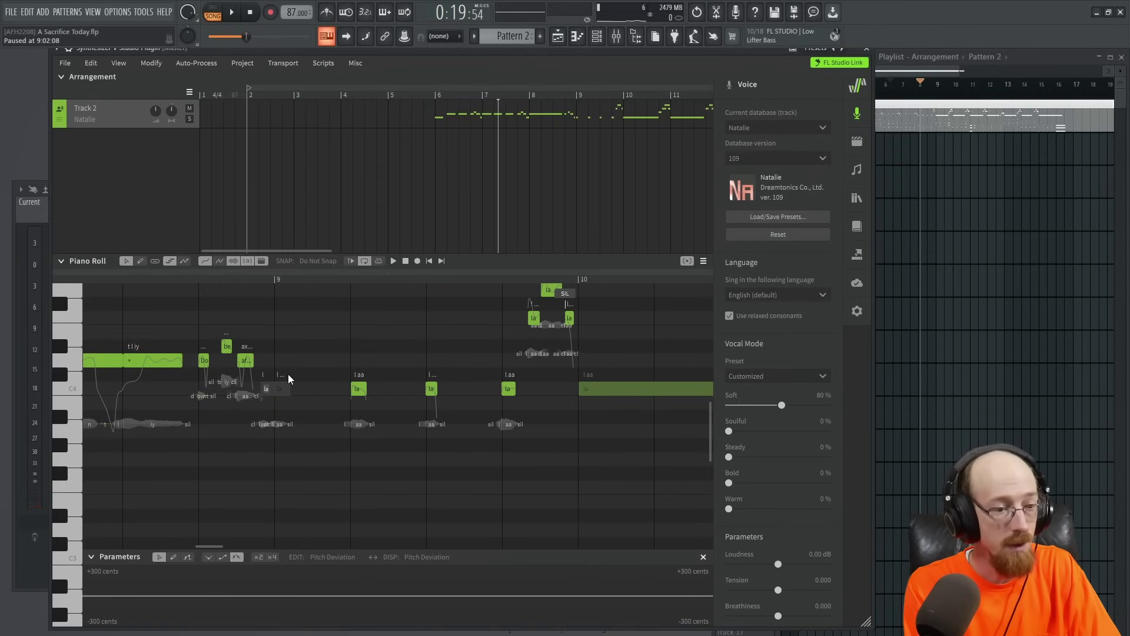
Lengthen the "Don't be afraid" notes so they connect up to bar 9, and play the phrase.
{"action": "left_click_drag", "start_coordinate": [259, 389], "coordinate": [269, 391]}
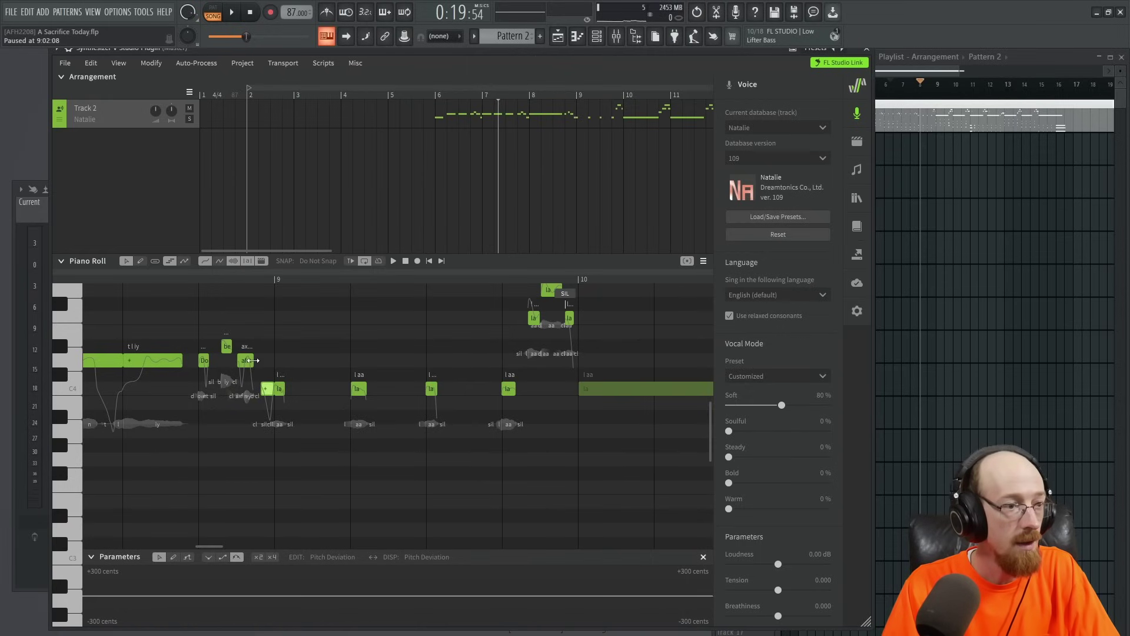
{"action": "left_click_drag", "start_coordinate": [254, 360], "coordinate": [237, 345]}
{"action": "key", "text": "space"}
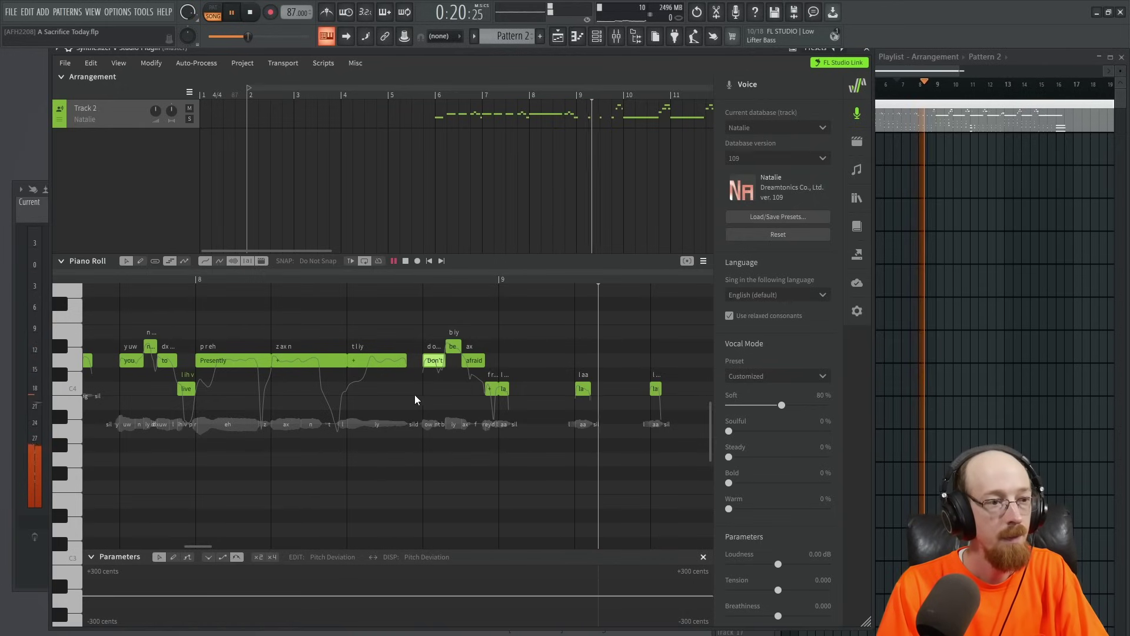
{"action": "key", "text": "space"}
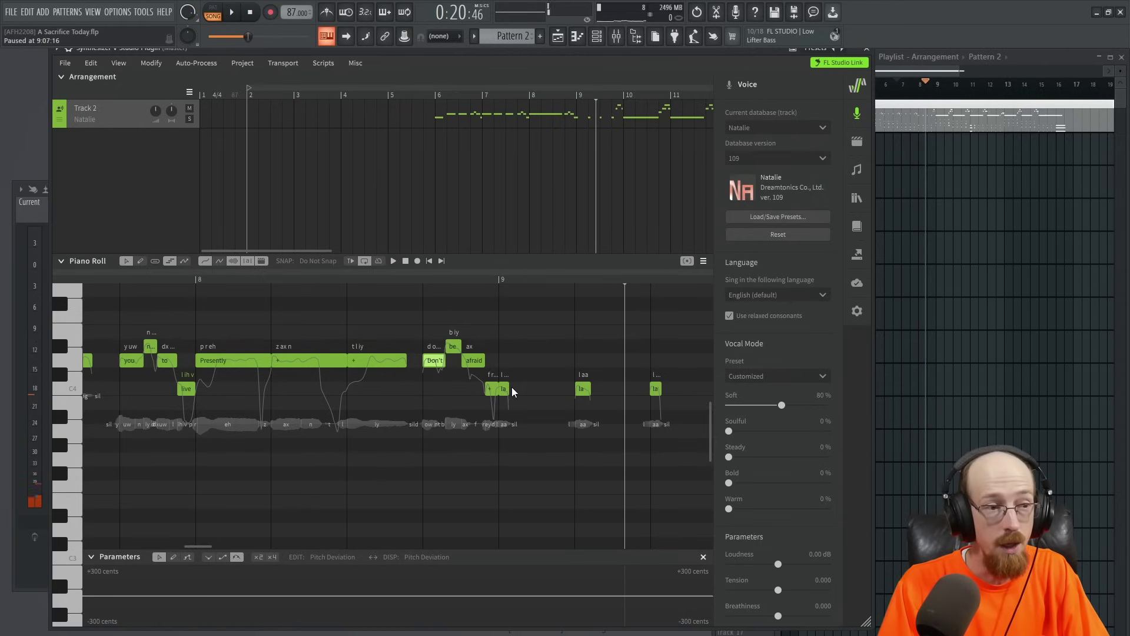
Lengthen the first note of bar 9 and enter the lyrics "Of what will happen + in the end" through bar 10.
{"action": "left_click_drag", "start_coordinate": [507, 388], "coordinate": [547, 388]}
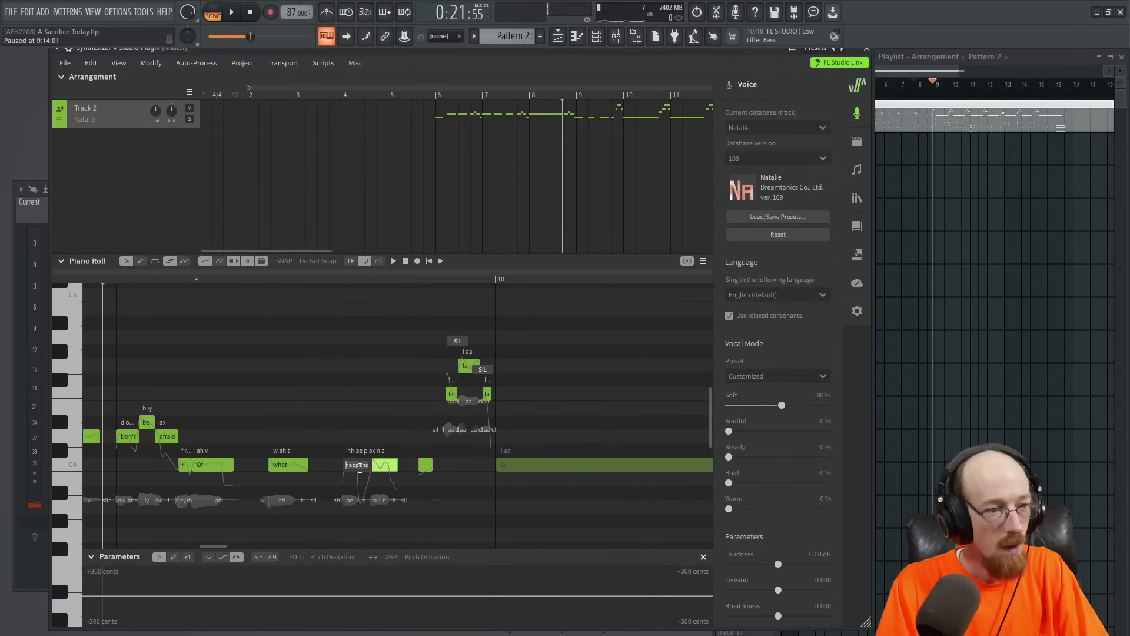
{"action": "type", "text": "qwil"}
{"action": "key", "text": "Return"}
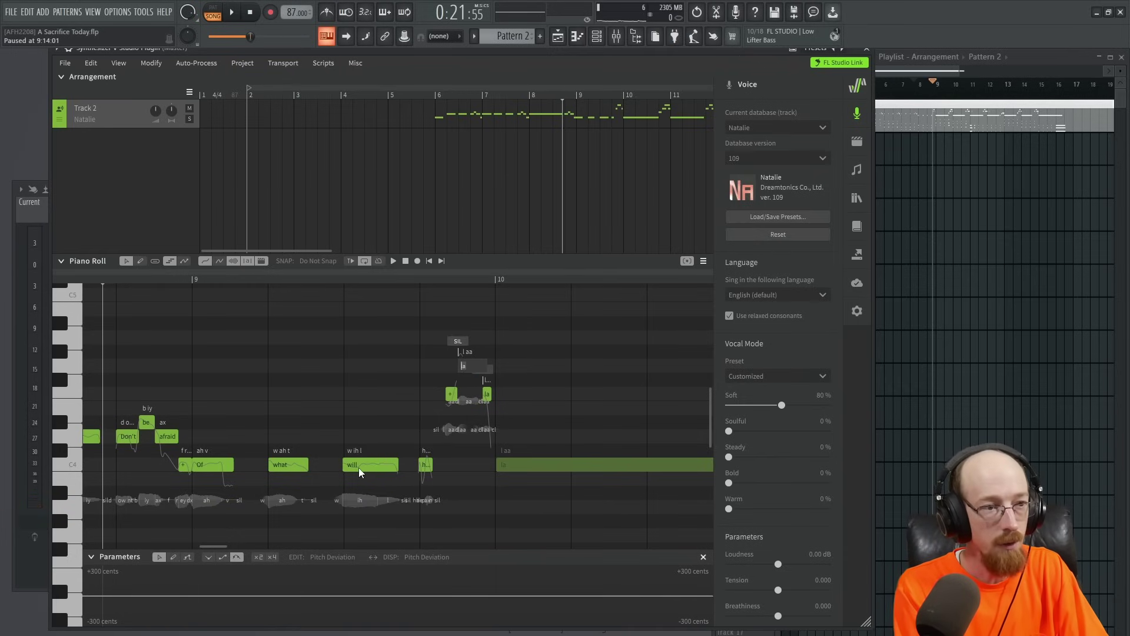
{"action": "type", "text": "in"}
{"action": "key", "text": "Tab"}
{"action": "type", "text": "the"}
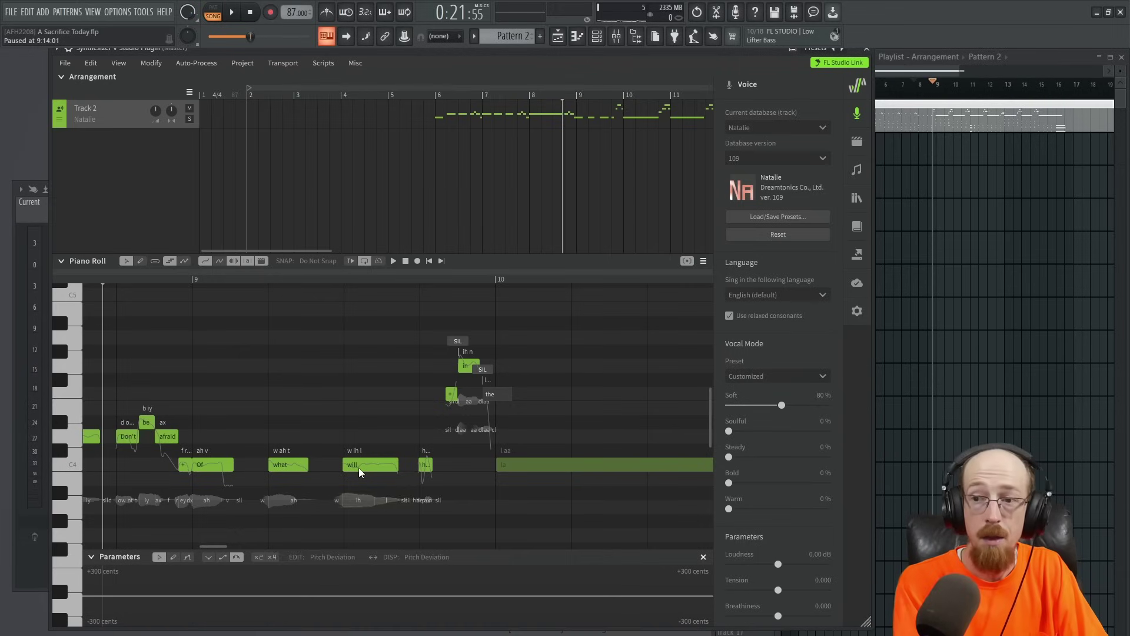
{"action": "key", "text": "Return"}
{"action": "type", "text": "end"}
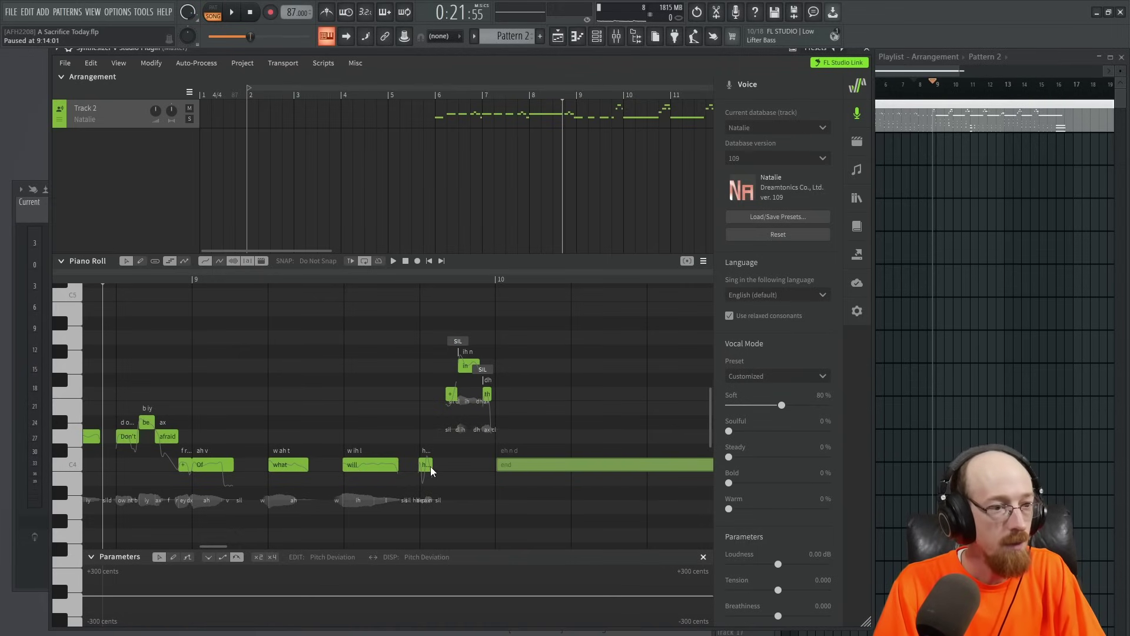
Extend the "happen", "in" and "the" notes to close their gaps, and trim the "end" note clear of the next note.
{"action": "left_click_drag", "start_coordinate": [432, 467], "coordinate": [441, 470]}
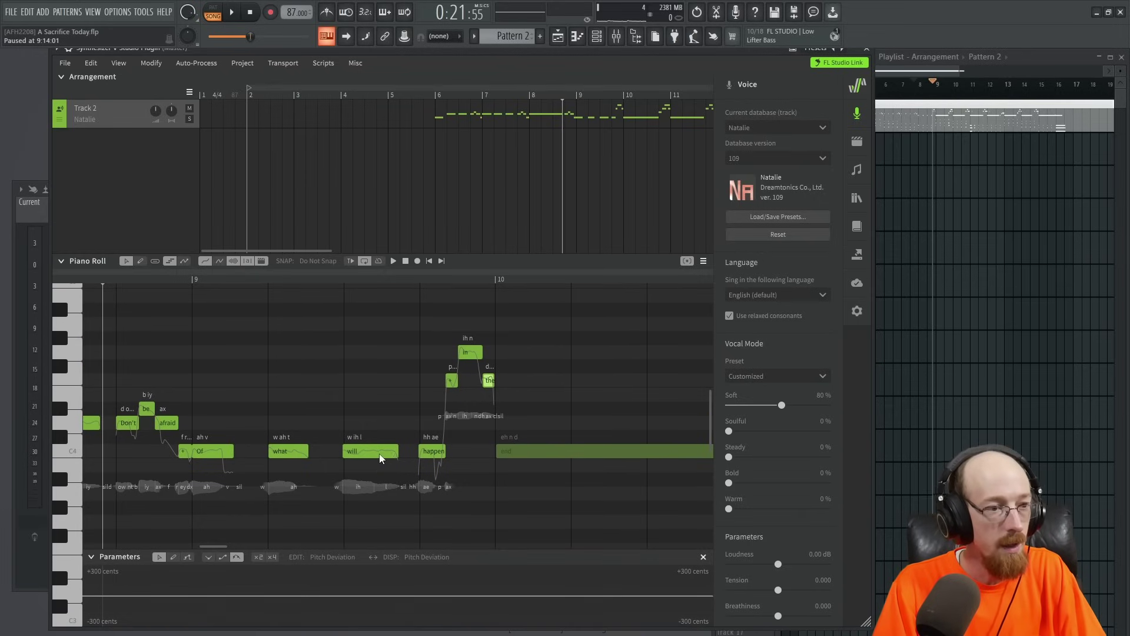
{"action": "scroll", "coordinate": [379, 454], "scroll_direction": "right", "scroll_amount": 5}
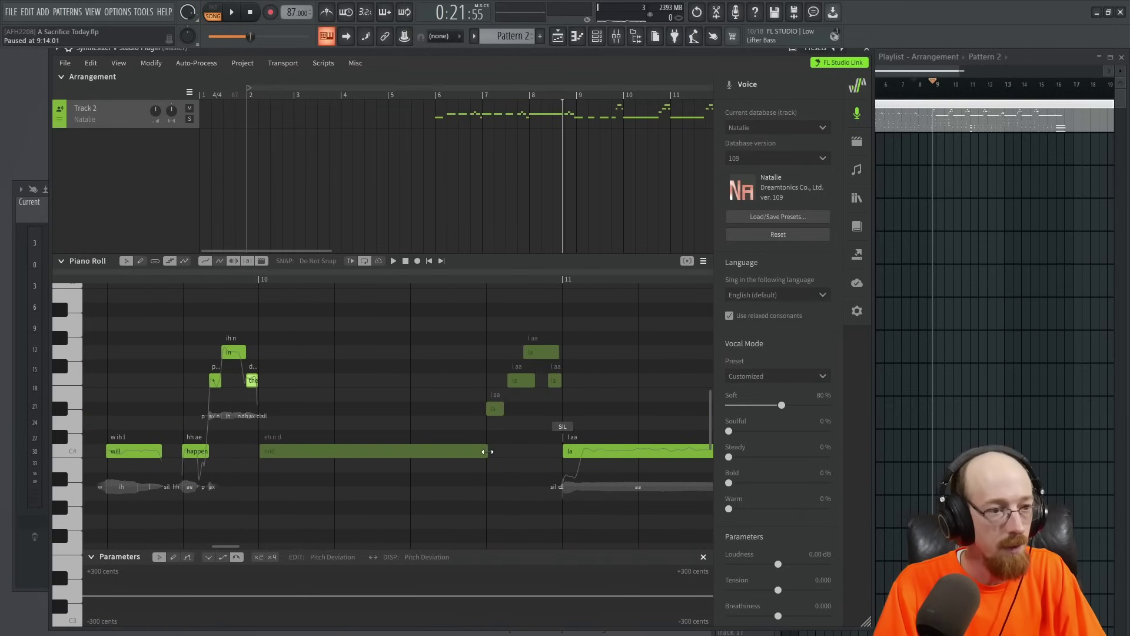
{"action": "left_click_drag", "start_coordinate": [488, 452], "coordinate": [484, 451]}
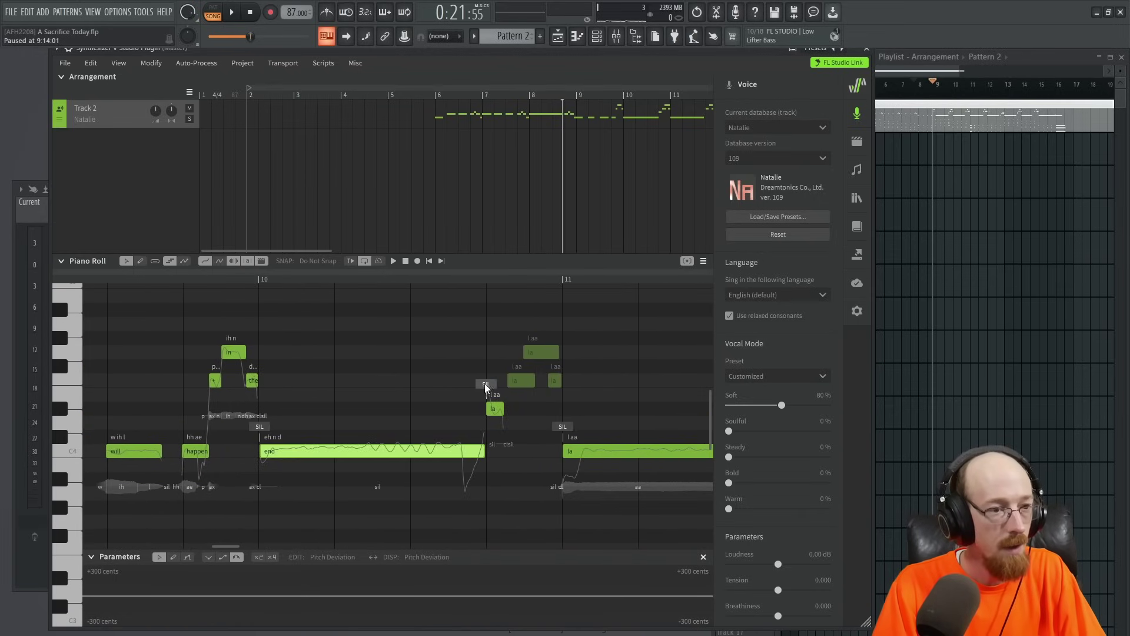
{"action": "scroll", "coordinate": [234, 397], "scroll_direction": "up", "scroll_amount": 2}
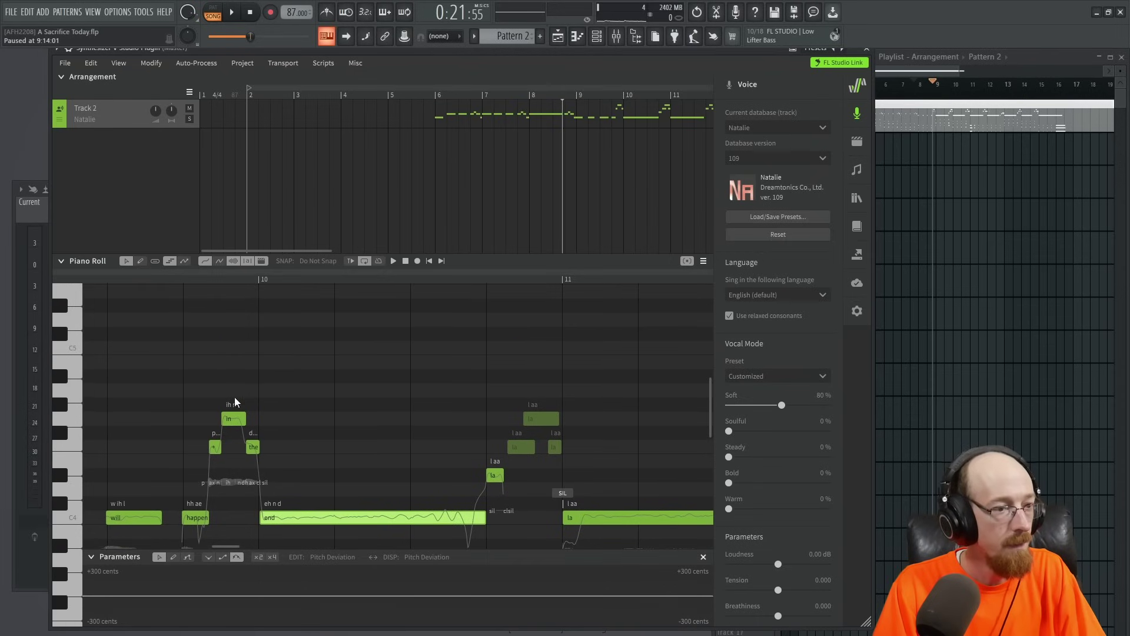
{"action": "scroll", "coordinate": [252, 420], "scroll_direction": "down", "scroll_amount": 1}
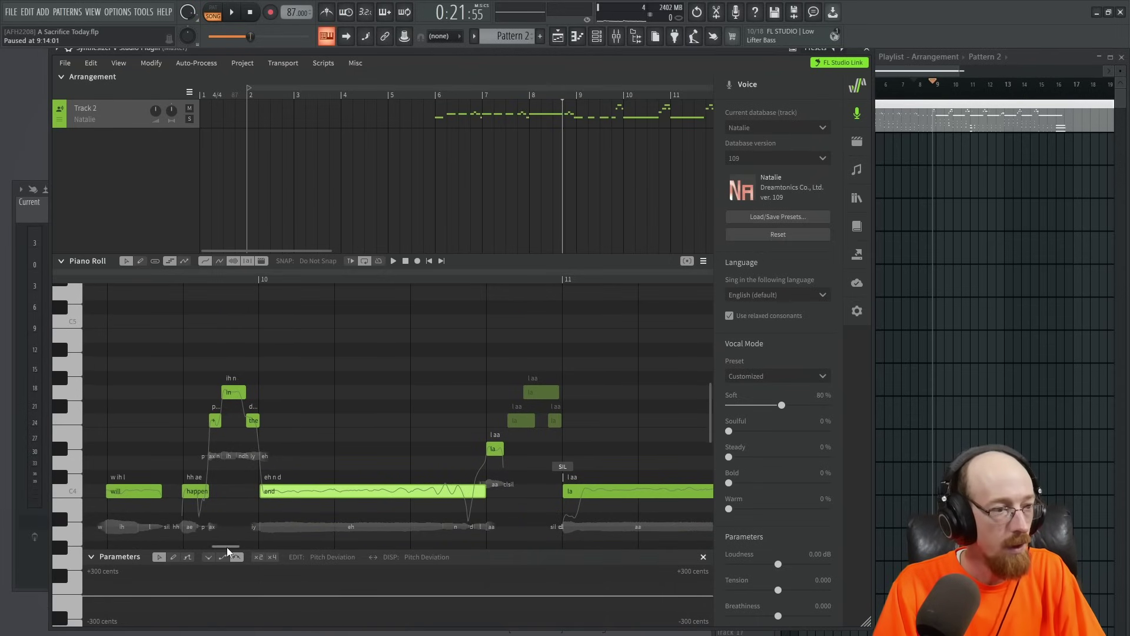
Play back the vocal from the middle of "Presently" through the "end" note.
{"action": "left_click_drag", "start_coordinate": [228, 547], "coordinate": [207, 546]}
{"action": "key", "text": "space"}
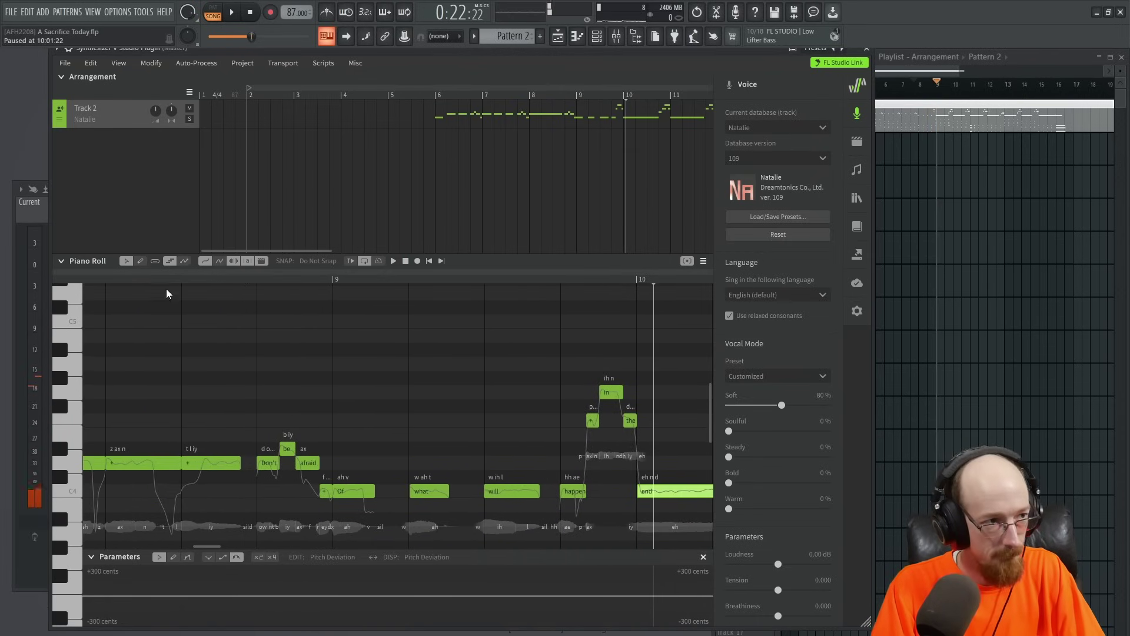
{"action": "left_click", "coordinate": [132, 278]}
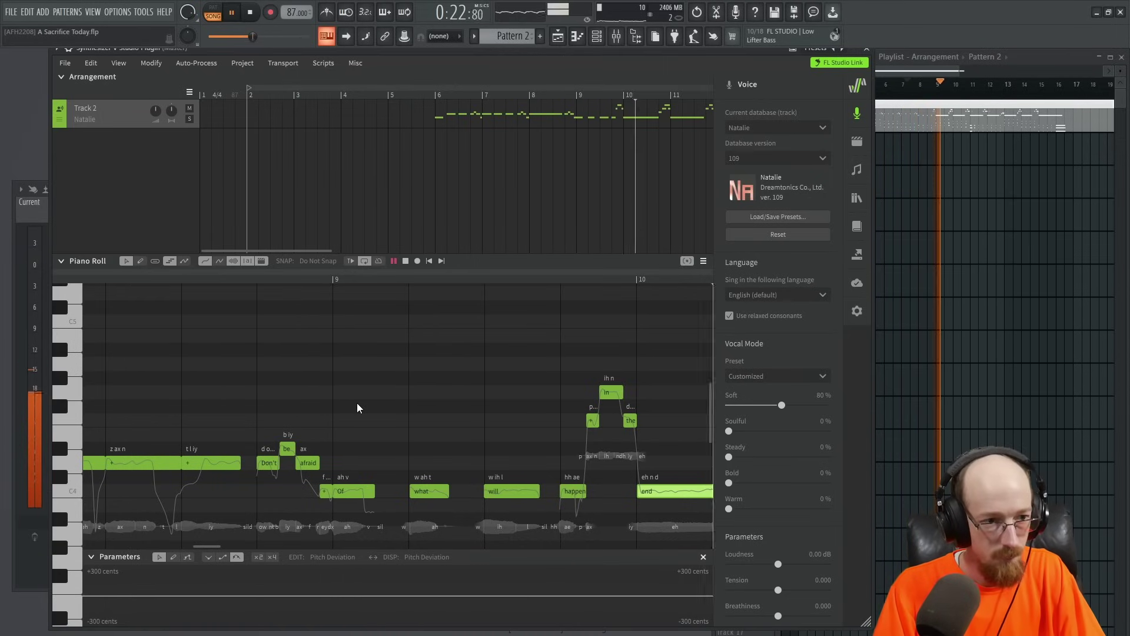
{"action": "key", "text": "space"}
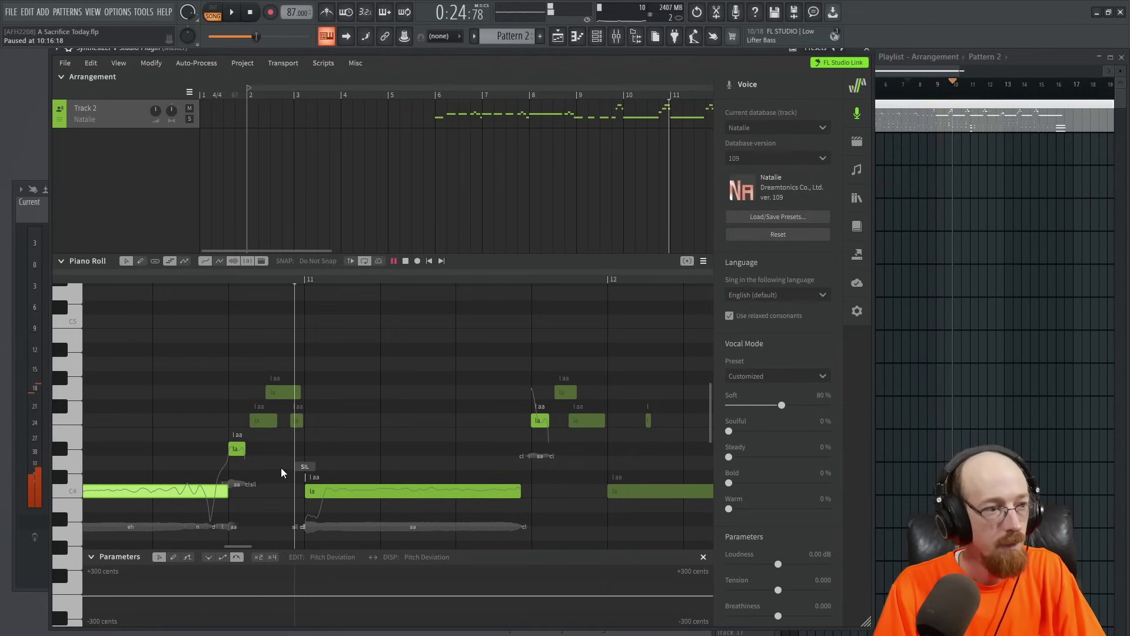
Trim the overlapping "la" notes just before bar 11 so each ends where the next one begins.
{"action": "left_click_drag", "start_coordinate": [210, 546], "coordinate": [240, 546]}
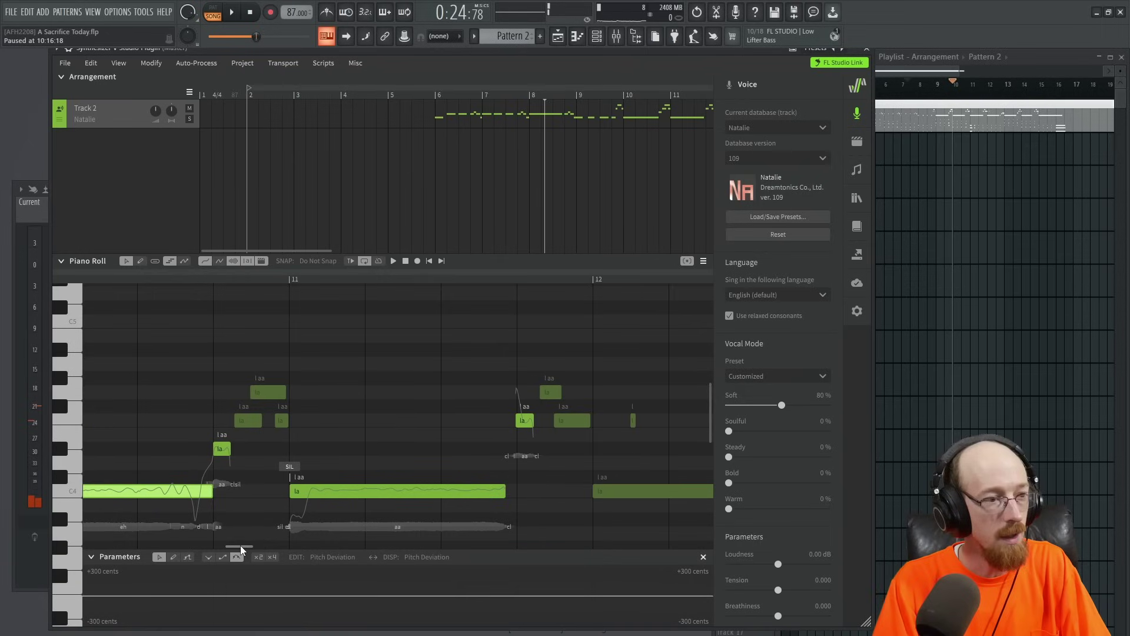
{"action": "left_click", "coordinate": [252, 422]}
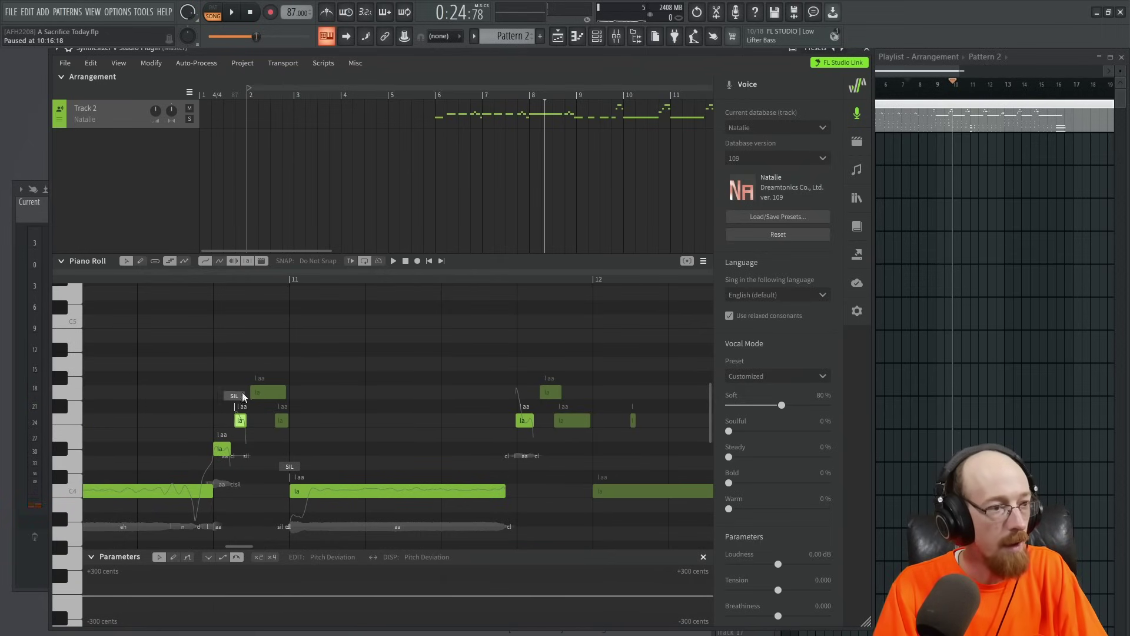
{"action": "left_click", "coordinate": [242, 393]}
{"action": "left_click_drag", "start_coordinate": [284, 393], "coordinate": [273, 394]}
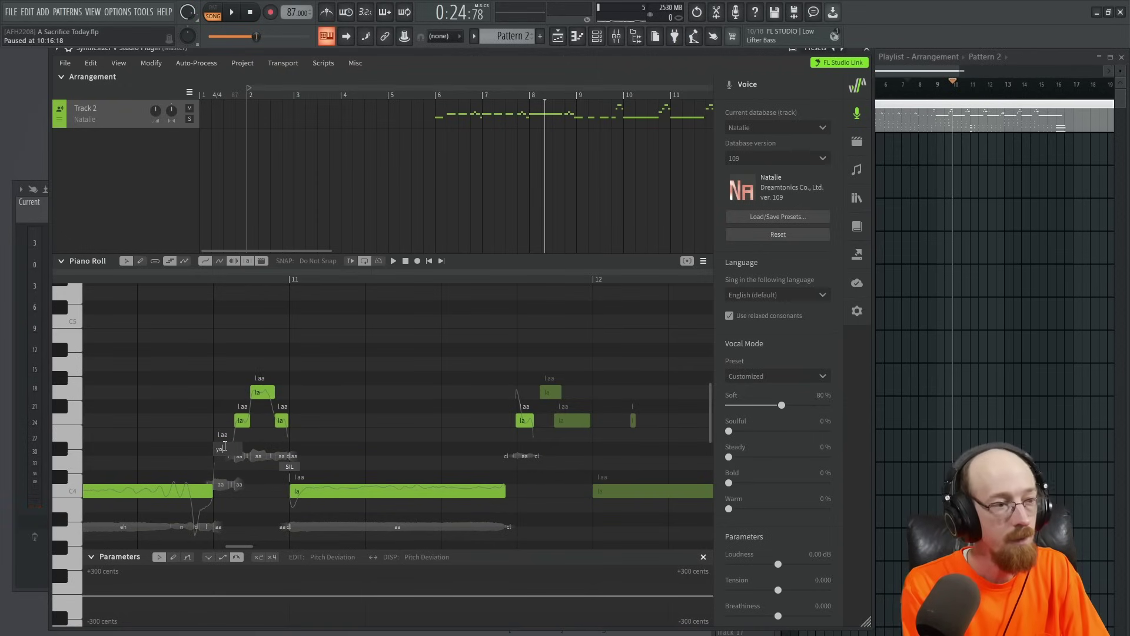
Enter the lyrics "you have what it takes" into bar 11, followed by "you can go the" through the start of bar 12.
{"action": "key", "text": "Tab"}
{"action": "key", "text": "Tab"}
{"action": "type", "text": "what"}
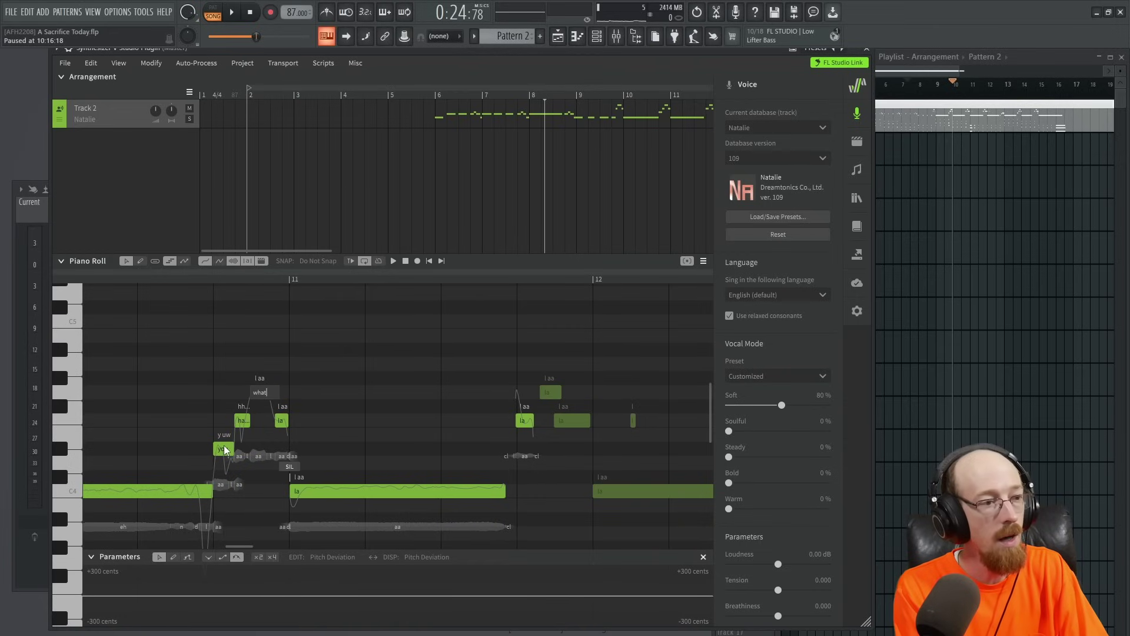
{"action": "key", "text": "Tab"}
{"action": "type", "text": "it"}
{"action": "key", "text": "Tab"}
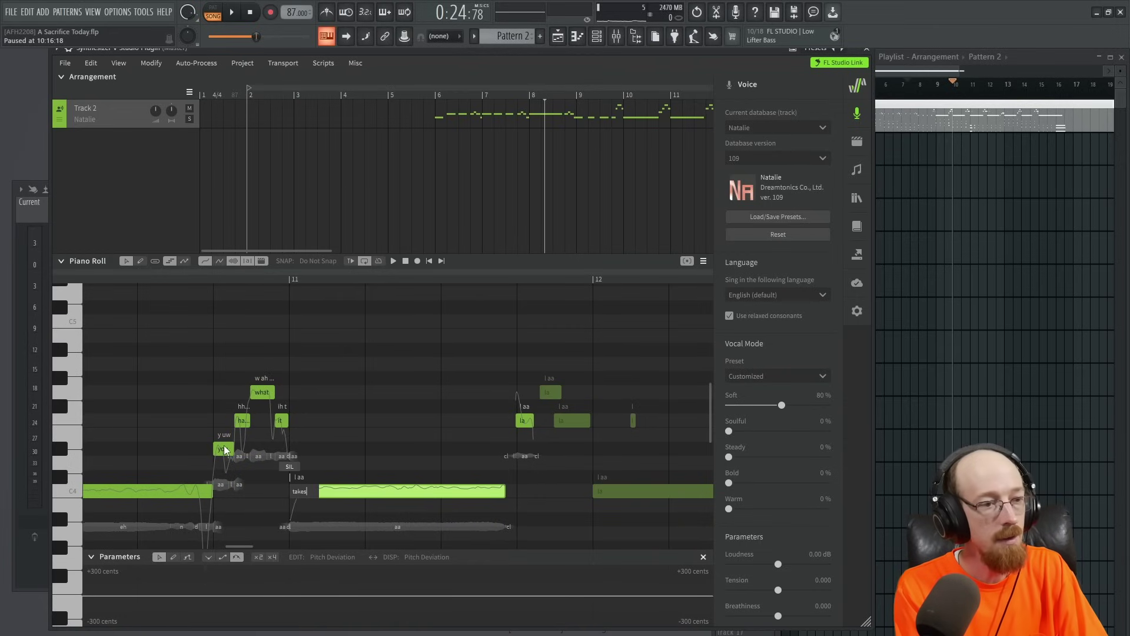
{"action": "key", "text": "Tab"}
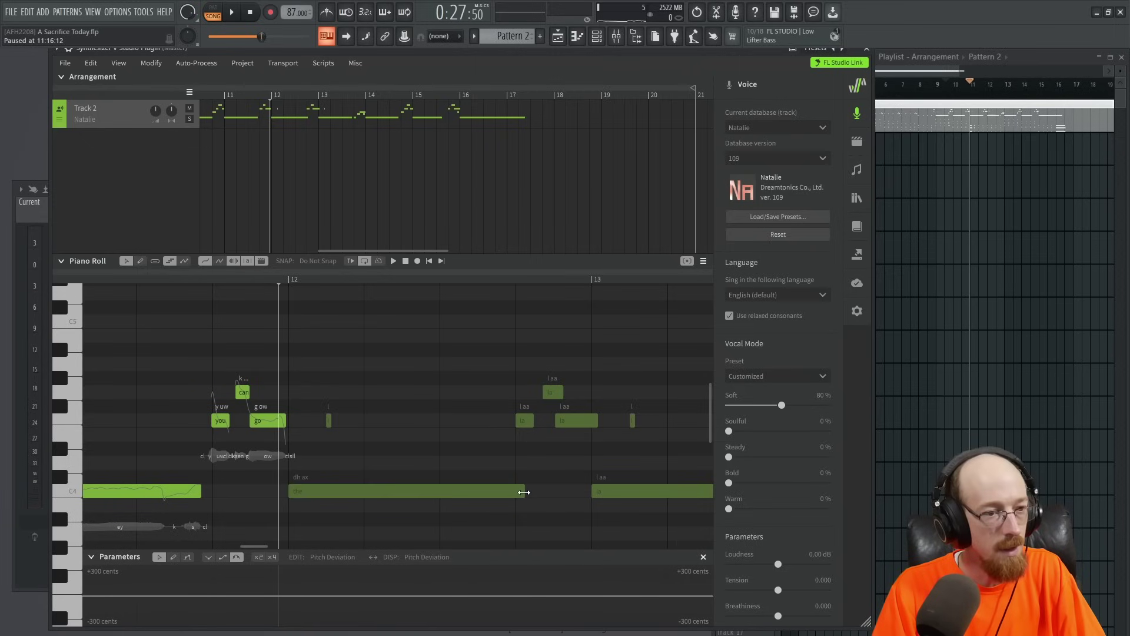
Shorten the note at the start of bar 12, lengthen the one after it, and set their lyrics to "distance" and "+".
{"action": "left_click_drag", "start_coordinate": [525, 491], "coordinate": [318, 491]}
{"action": "left_click_drag", "start_coordinate": [329, 419], "coordinate": [492, 420]}
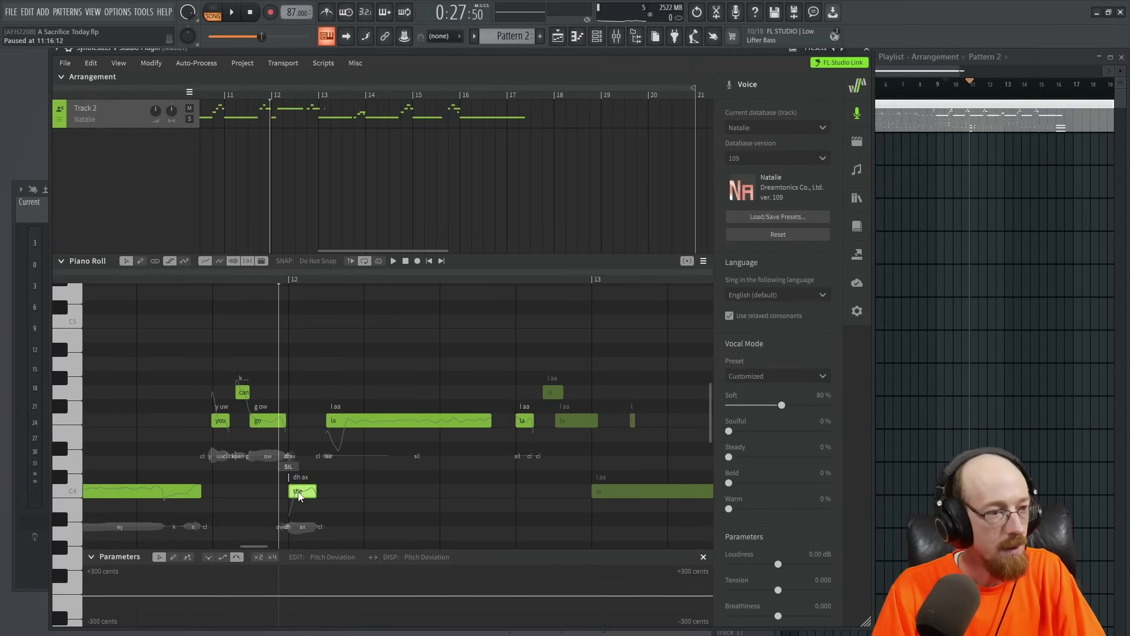
{"action": "type", "text": "tance"}
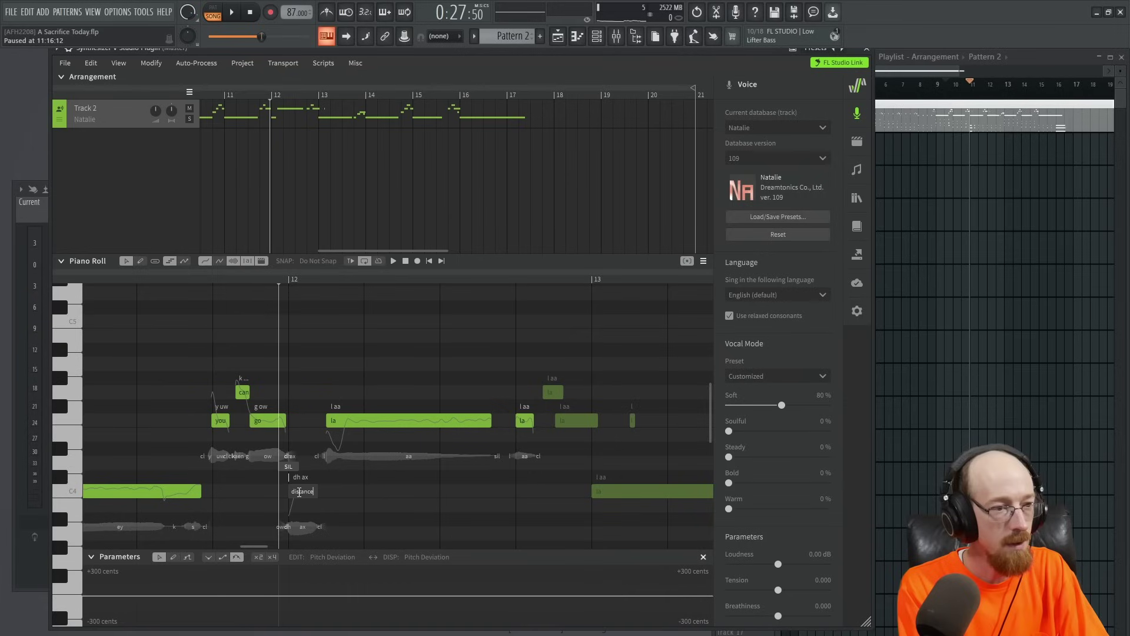
{"action": "key", "text": "Return"}
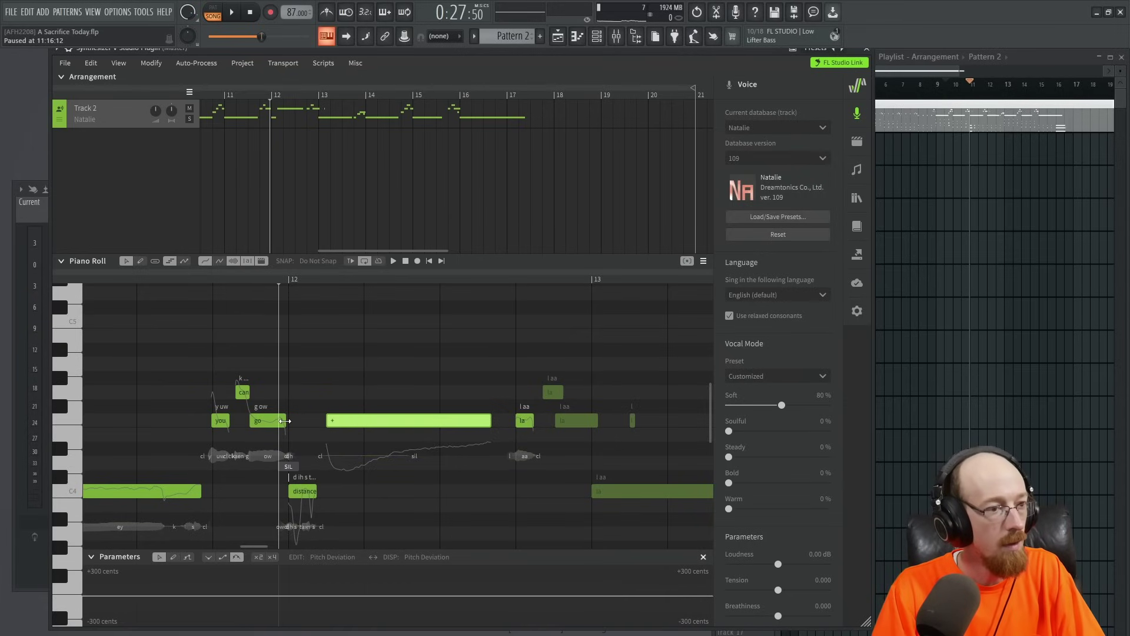
Shorten "go" to fit a short "the" note before "distance", and extend "distance" to meet the "+" note.
{"action": "left_click_drag", "start_coordinate": [271, 434], "coordinate": [345, 435]}
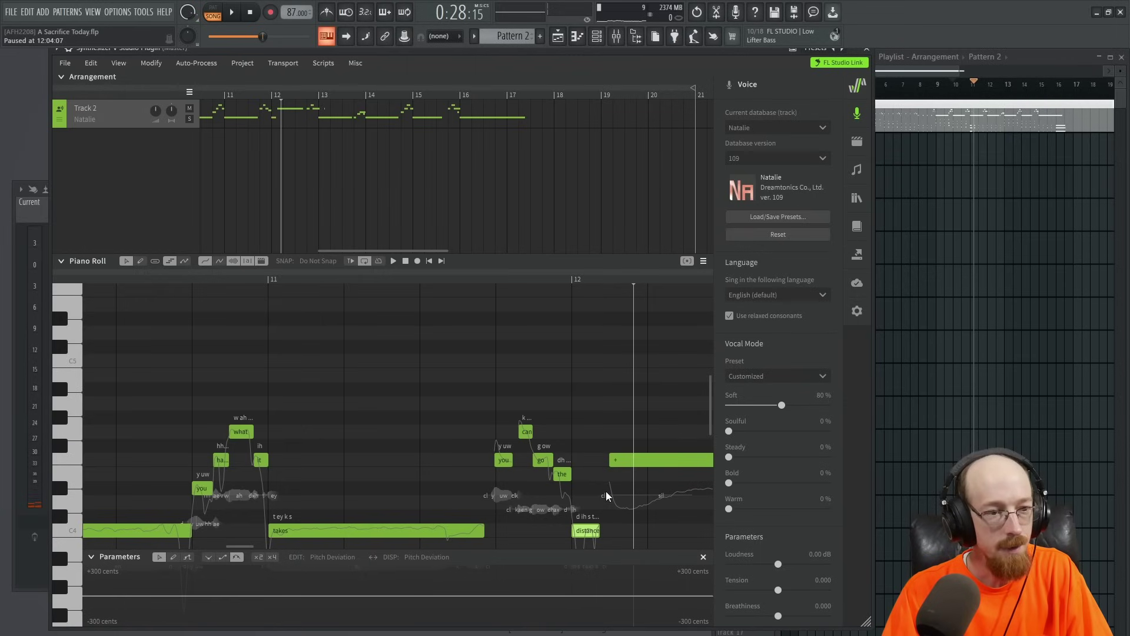
{"action": "scroll", "coordinate": [605, 501], "scroll_direction": "down", "scroll_amount": 1}
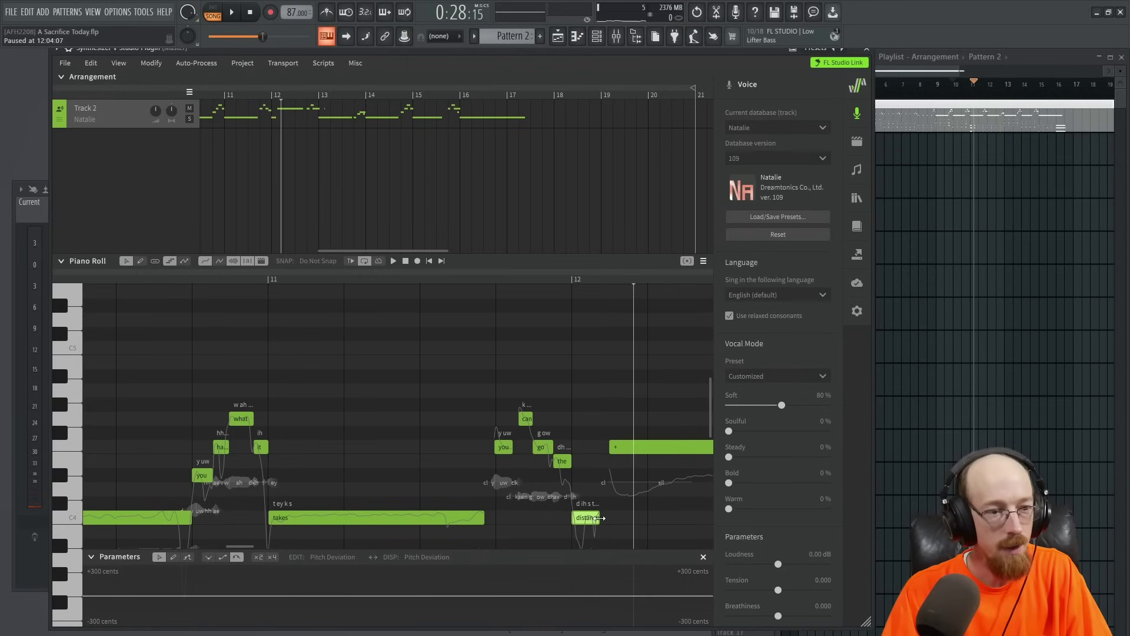
{"action": "left_click", "coordinate": [611, 422]}
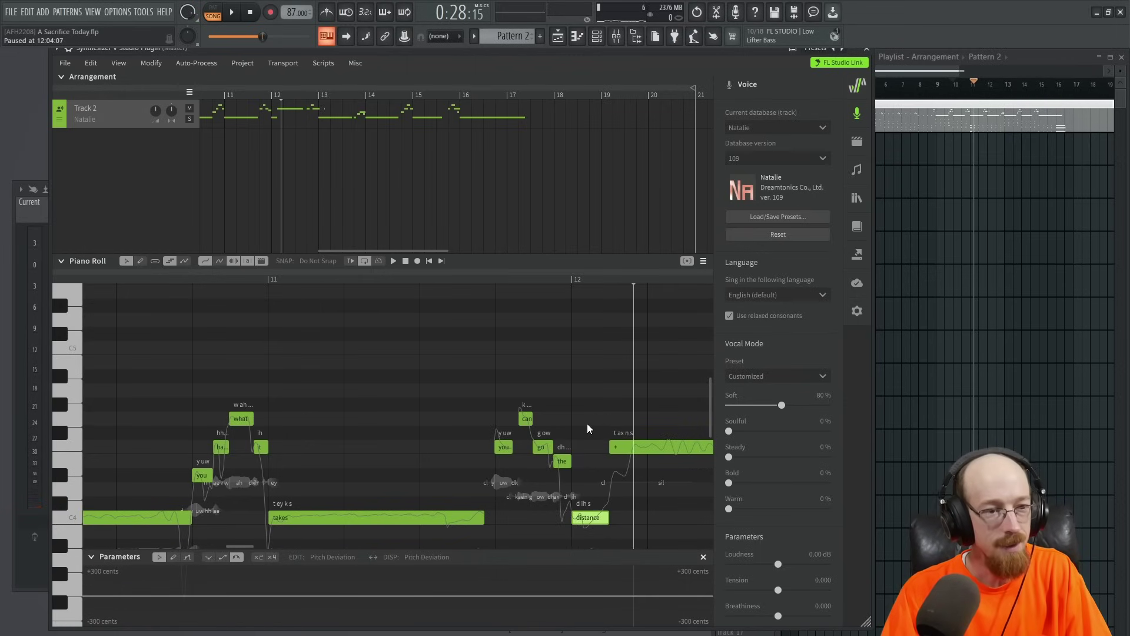
Play back the "you can go the distance" phrase and lower its "the" note by a semitone.
{"action": "left_click", "coordinate": [473, 281]}
{"action": "key", "text": "space"}
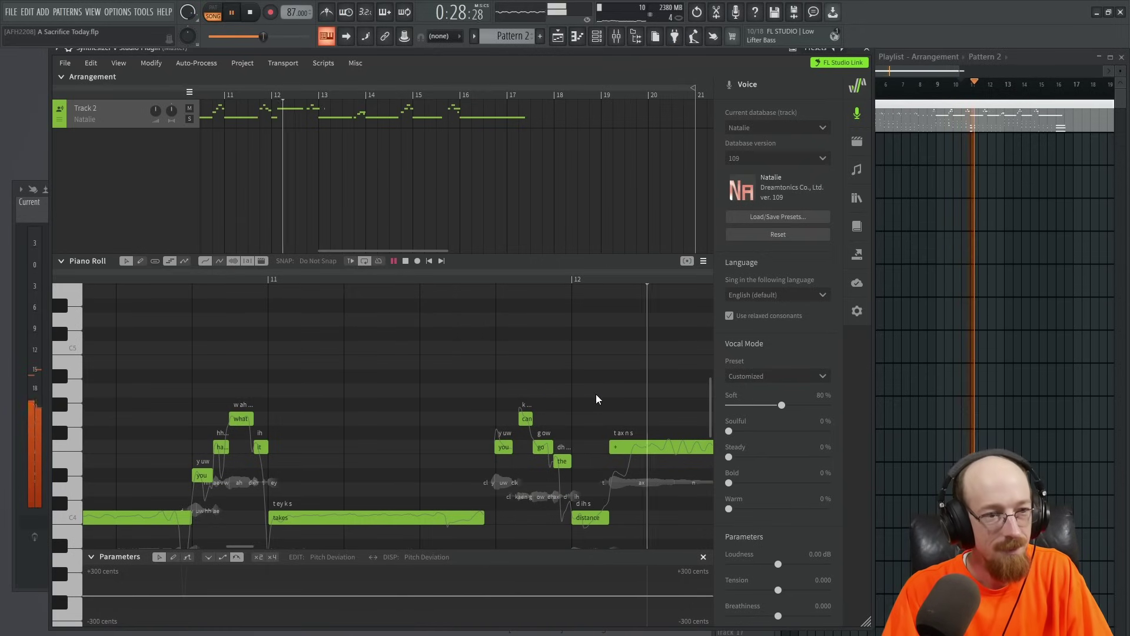
{"action": "key", "text": "space"}
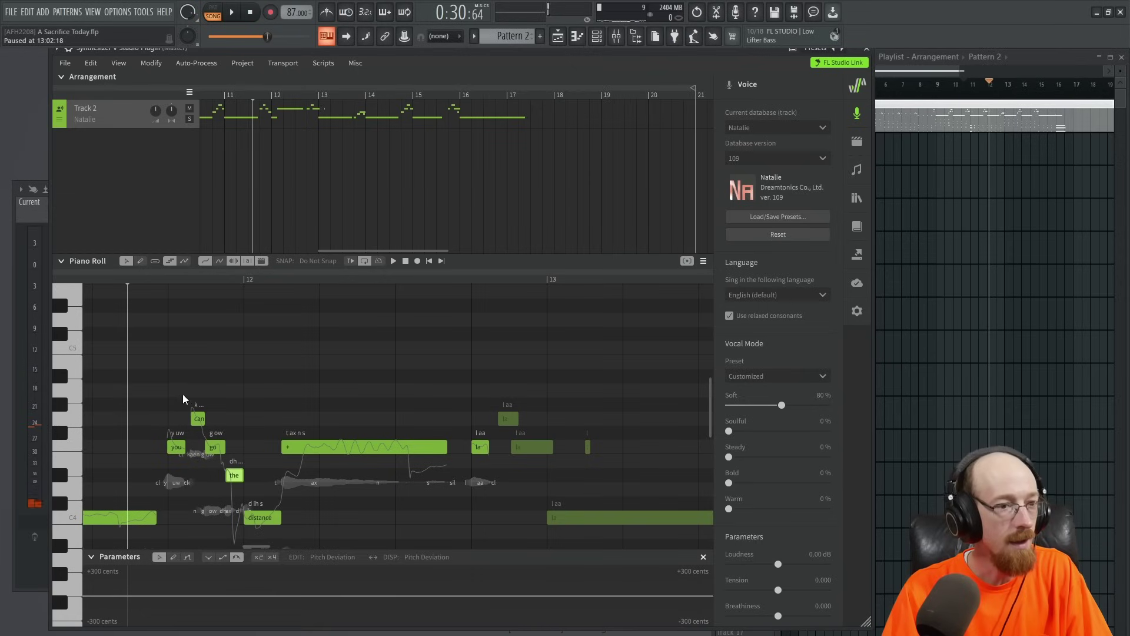
Replace the "la" notes around bar 13 with a copy of the "you can go the distance" phrase.
{"action": "left_click_drag", "start_coordinate": [203, 424], "coordinate": [371, 524]}
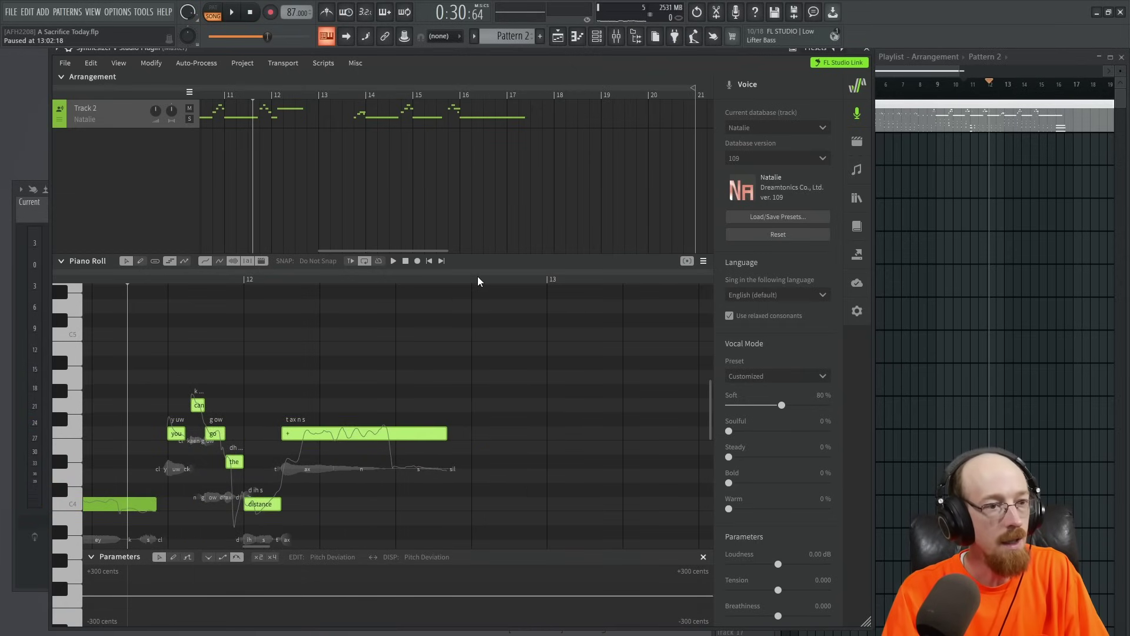
{"action": "left_click", "coordinate": [473, 280]}
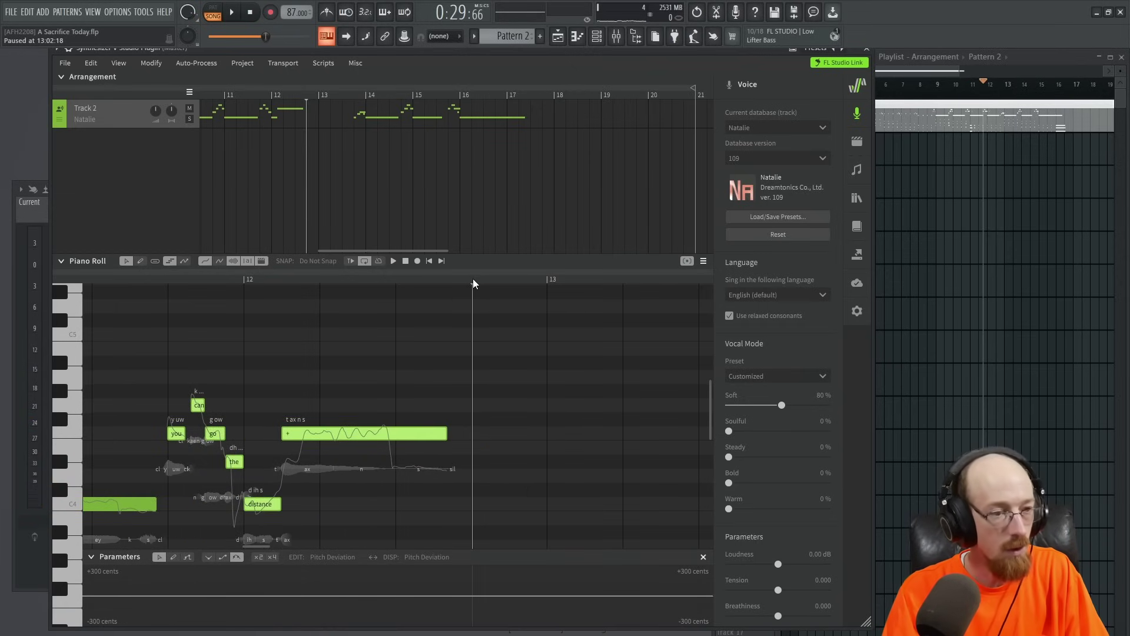
{"action": "left_click_drag", "start_coordinate": [341, 436], "coordinate": [643, 441]}
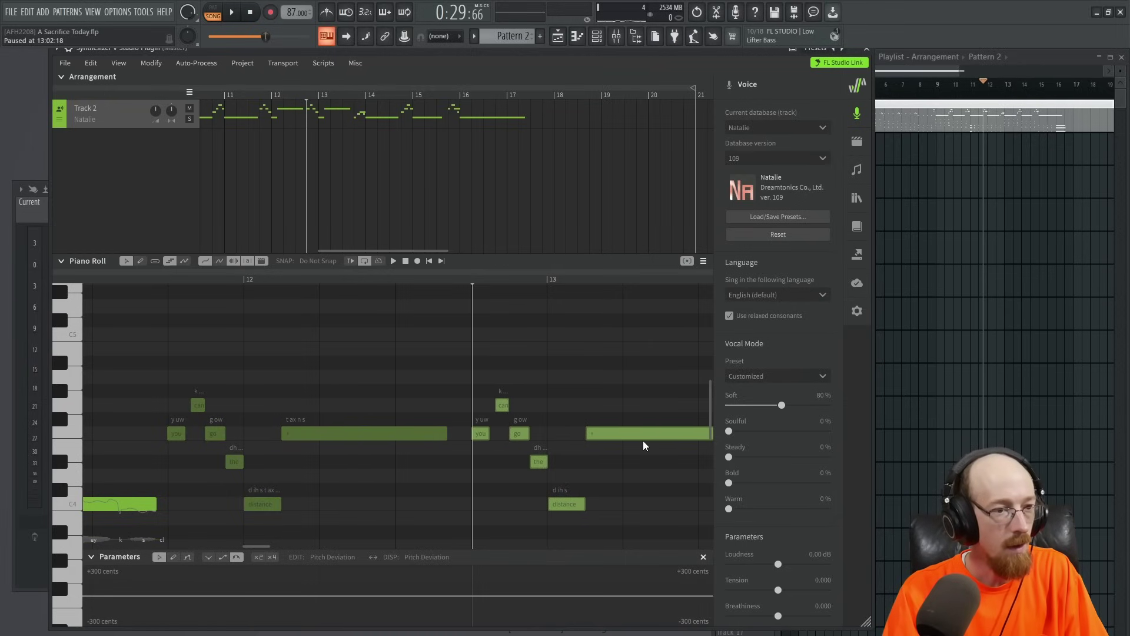
Play back the vocal from just before bar 6 through the "takes" note in bar 11.
{"action": "scroll", "coordinate": [267, 475], "scroll_direction": "down", "scroll_amount": 8}
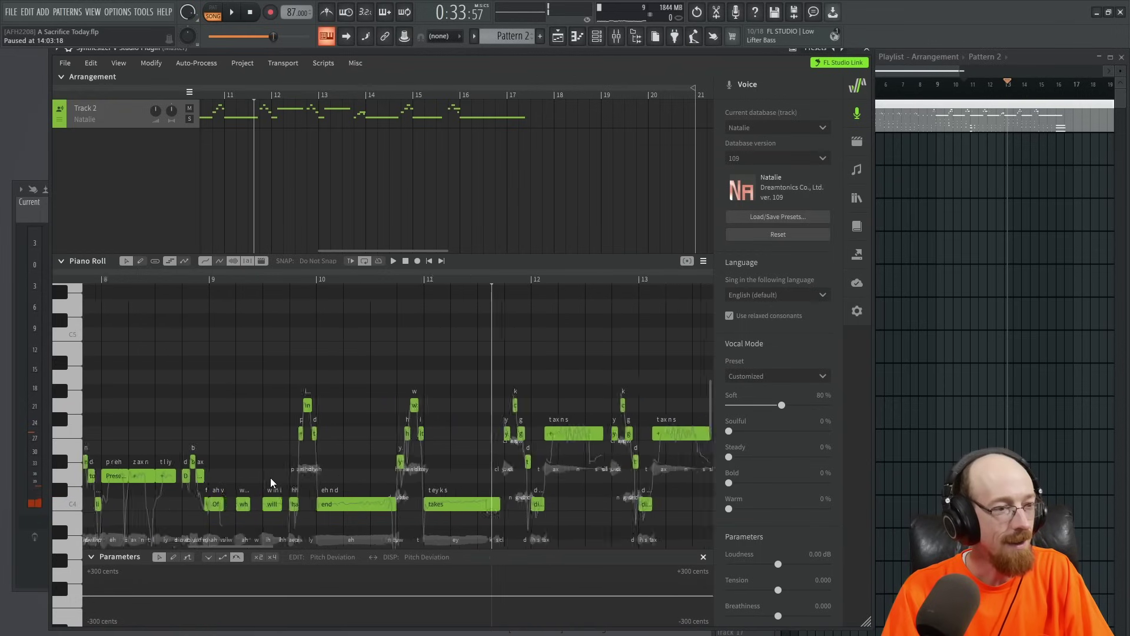
{"action": "left_click", "coordinate": [116, 280]}
{"action": "key", "text": "space"}
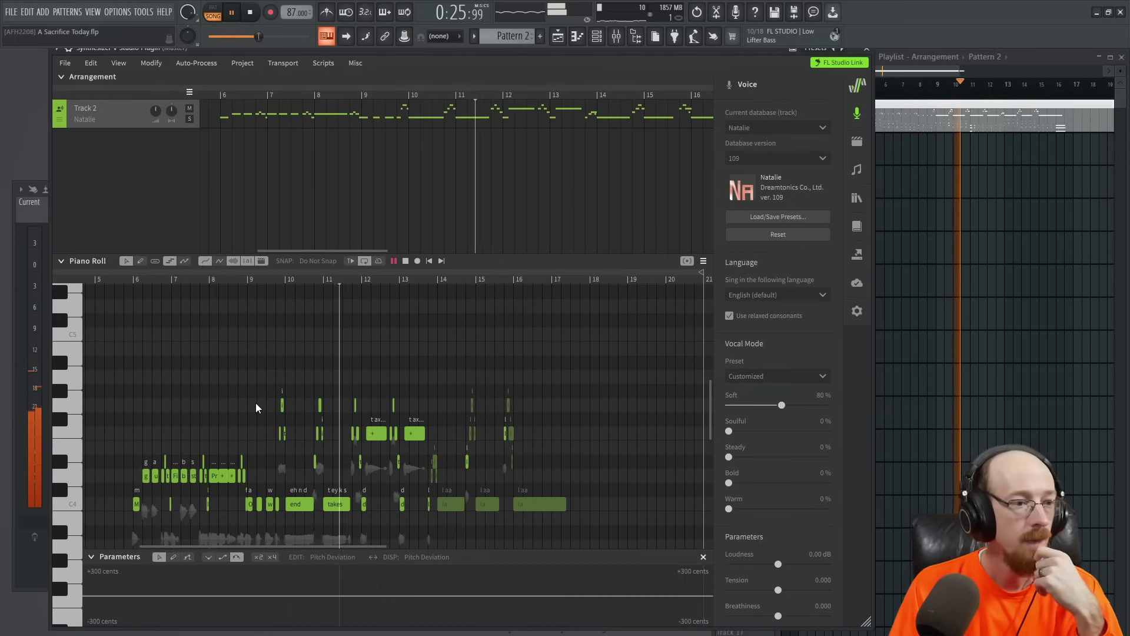
{"action": "key", "text": "space"}
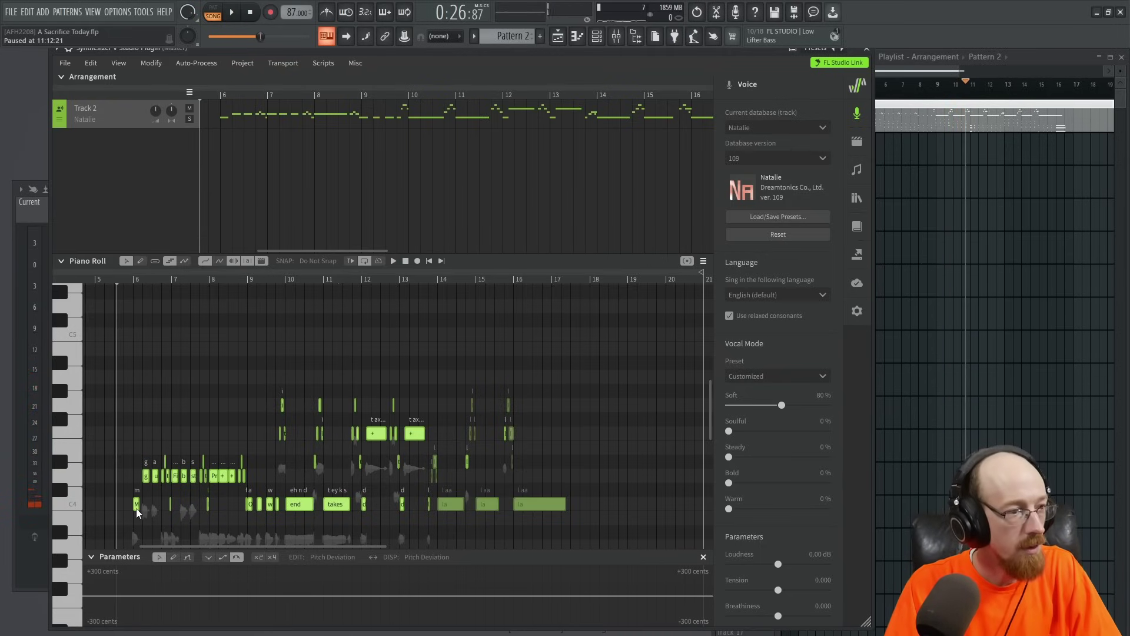
Try the lyric notes an octave higher, play them back, and return them to their original octave.
{"action": "scroll", "coordinate": [136, 511], "scroll_direction": "up", "scroll_amount": 8}
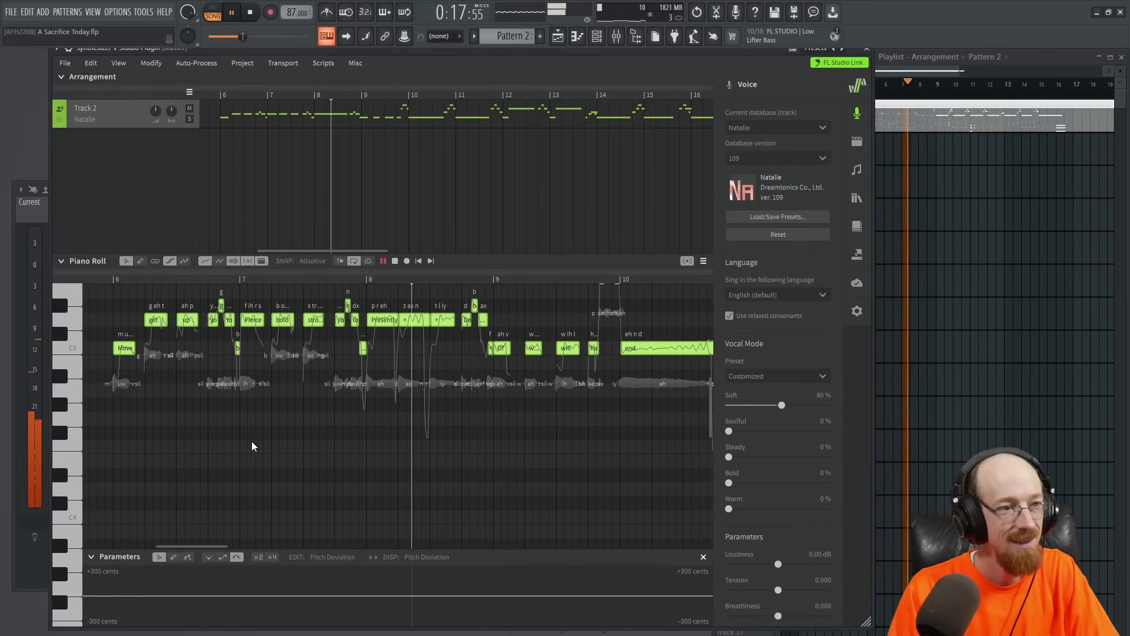
{"action": "key", "text": "space"}
{"action": "scroll", "coordinate": [247, 447], "scroll_direction": "up", "scroll_amount": 3}
{"action": "key", "text": "space"}
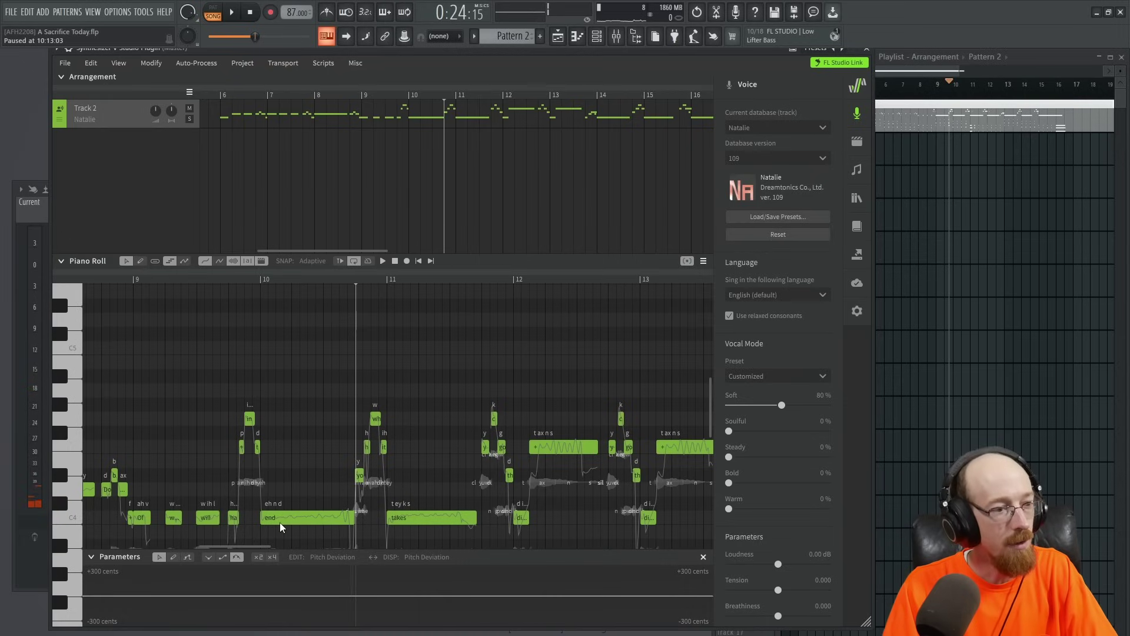
Raise the "end" note in bar 10 and the "takes" note in bar 11 to C5, and play back from just before bar 9.
{"action": "left_click_drag", "start_coordinate": [285, 521], "coordinate": [281, 344]}
{"action": "left_click", "coordinate": [186, 281]}
{"action": "left_click_drag", "start_coordinate": [422, 518], "coordinate": [423, 347]}
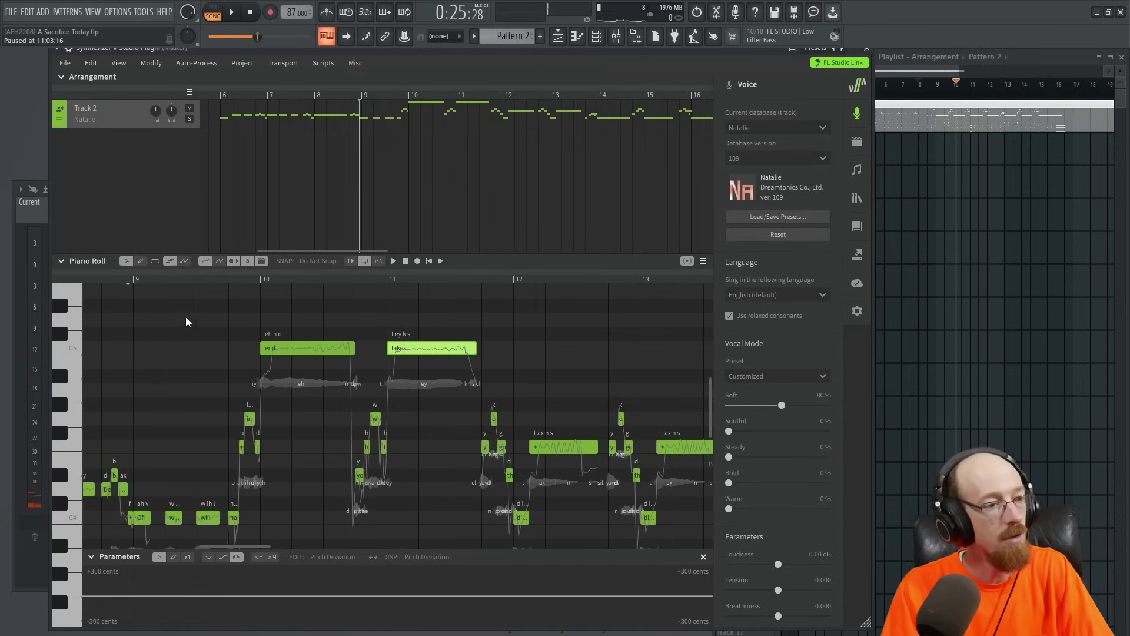
{"action": "left_click", "coordinate": [125, 281]}
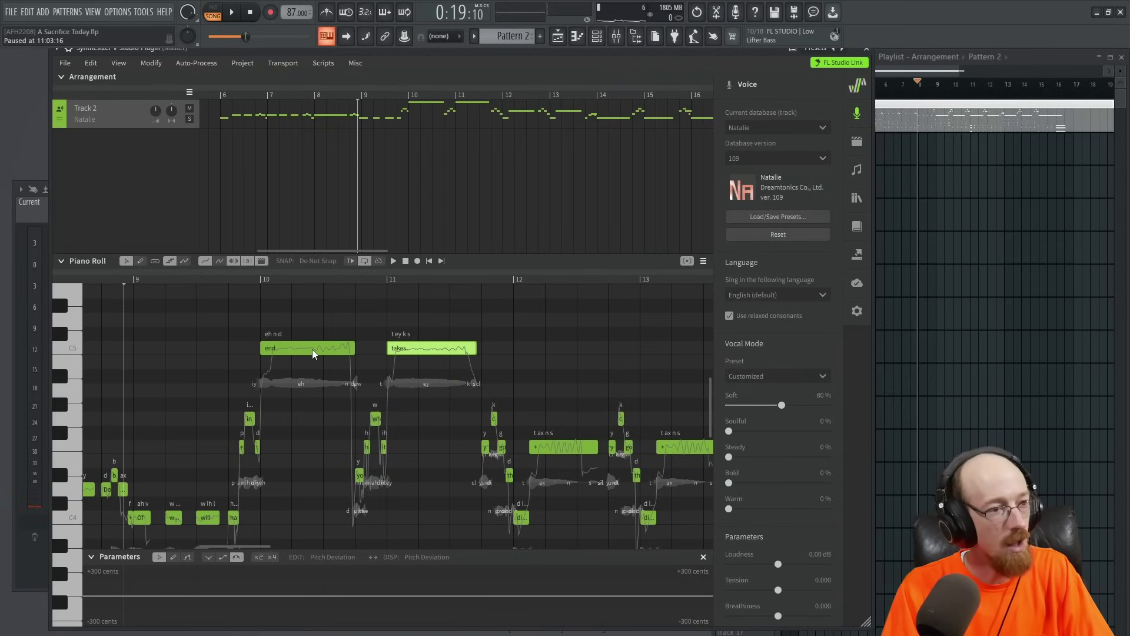
{"action": "mouse_move", "coordinate": [313, 353]}
{"action": "left_mouse_down"}
{"action": "mouse_move", "coordinate": [317, 437]}
{"action": "mouse_move", "coordinate": [314, 353]}
{"action": "left_mouse_up"}
{"action": "key", "text": "ctrl+z"}
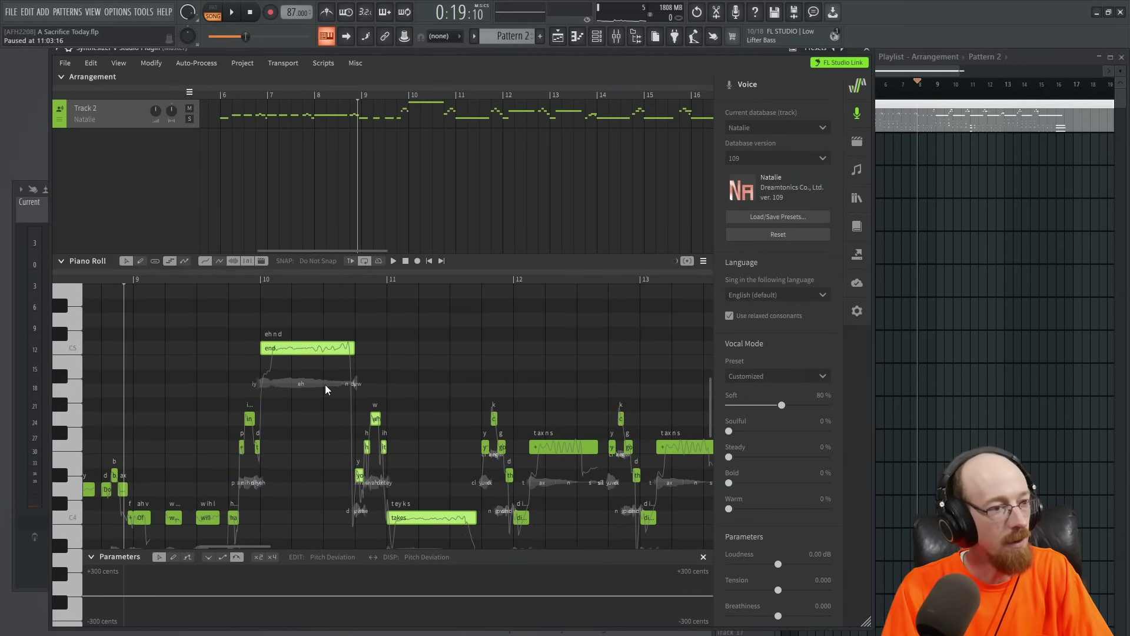
{"action": "left_click_drag", "start_coordinate": [435, 525], "coordinate": [420, 352]}
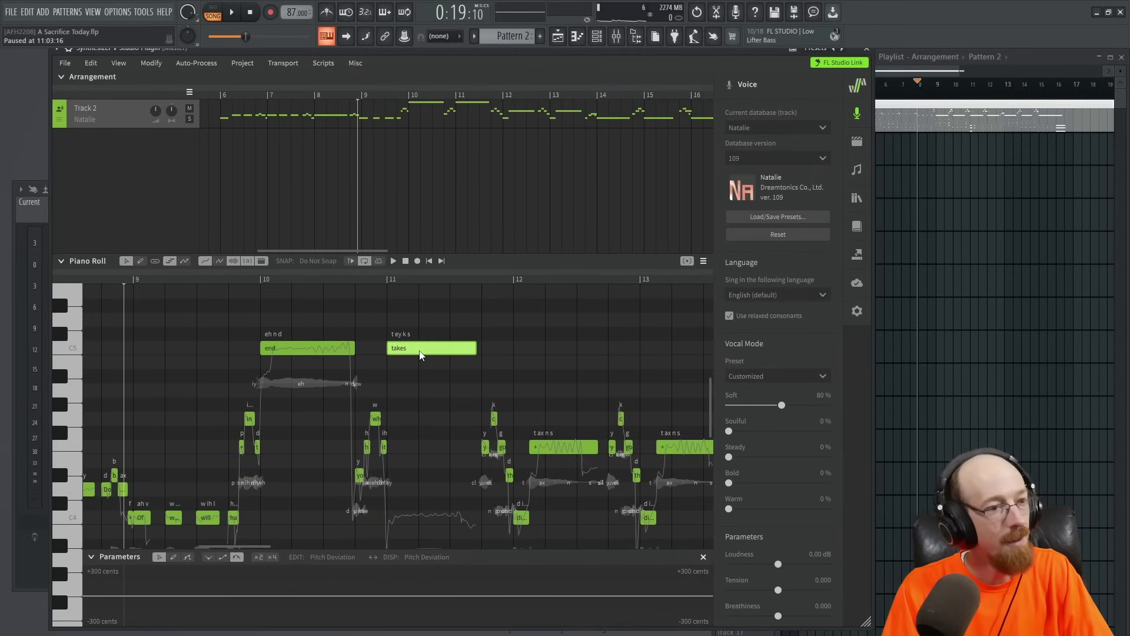
{"action": "key", "text": "space"}
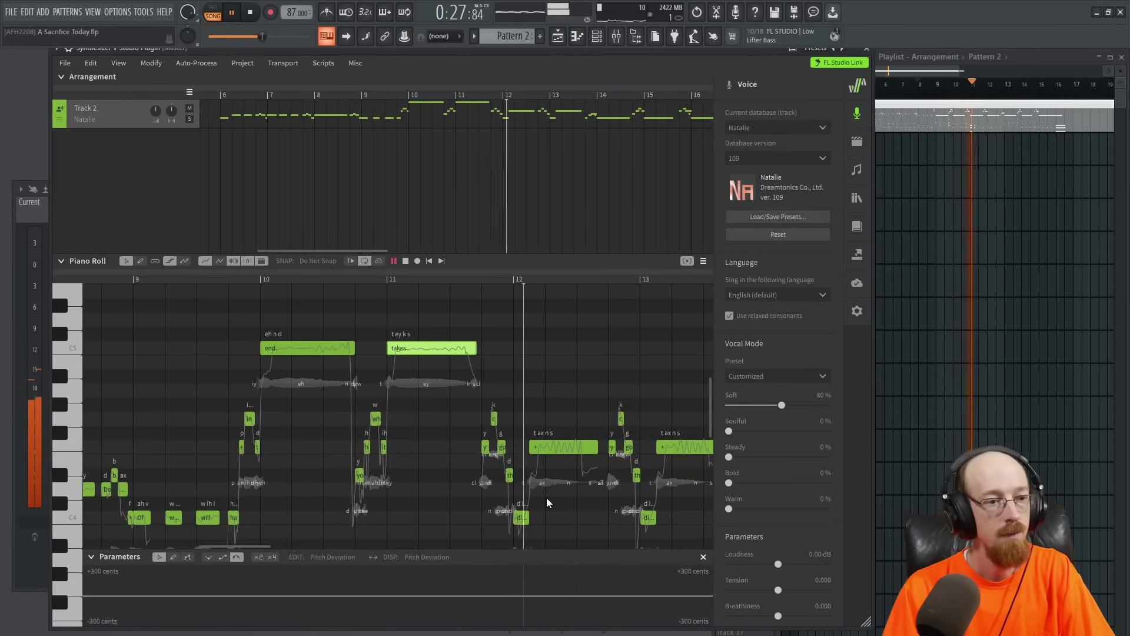
{"action": "key", "text": "space"}
Raise the "distance" notes at the start of bars 12 and 13 to C5.
{"action": "left_click", "coordinate": [524, 517]}
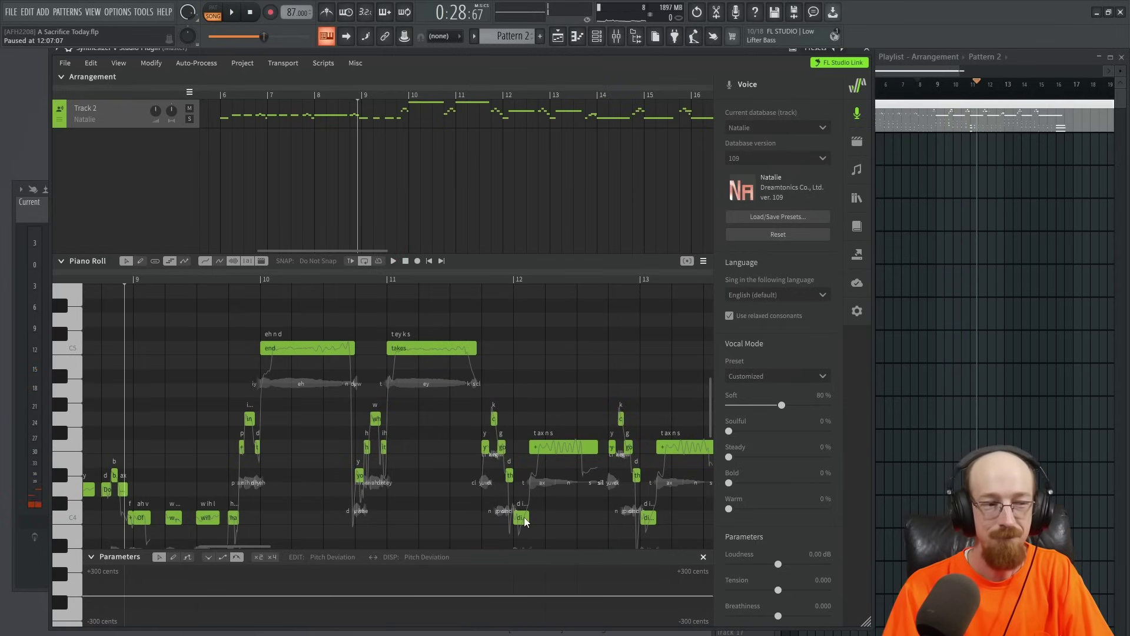
{"action": "left_click_drag", "start_coordinate": [518, 500], "coordinate": [517, 362]}
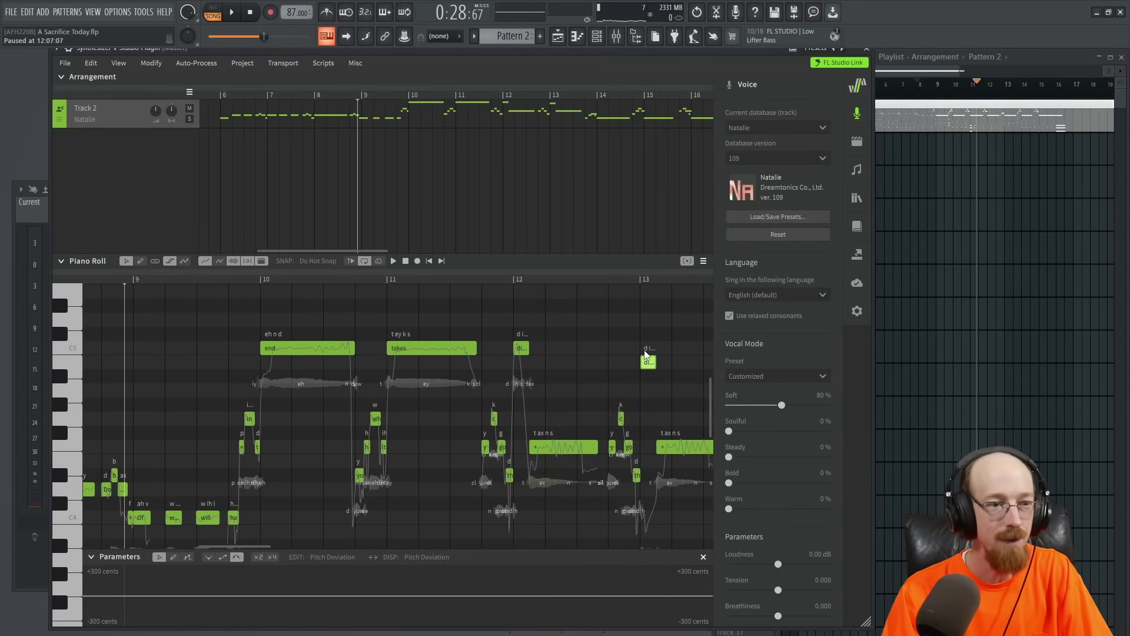
{"action": "left_click_drag", "start_coordinate": [646, 354], "coordinate": [646, 341]}
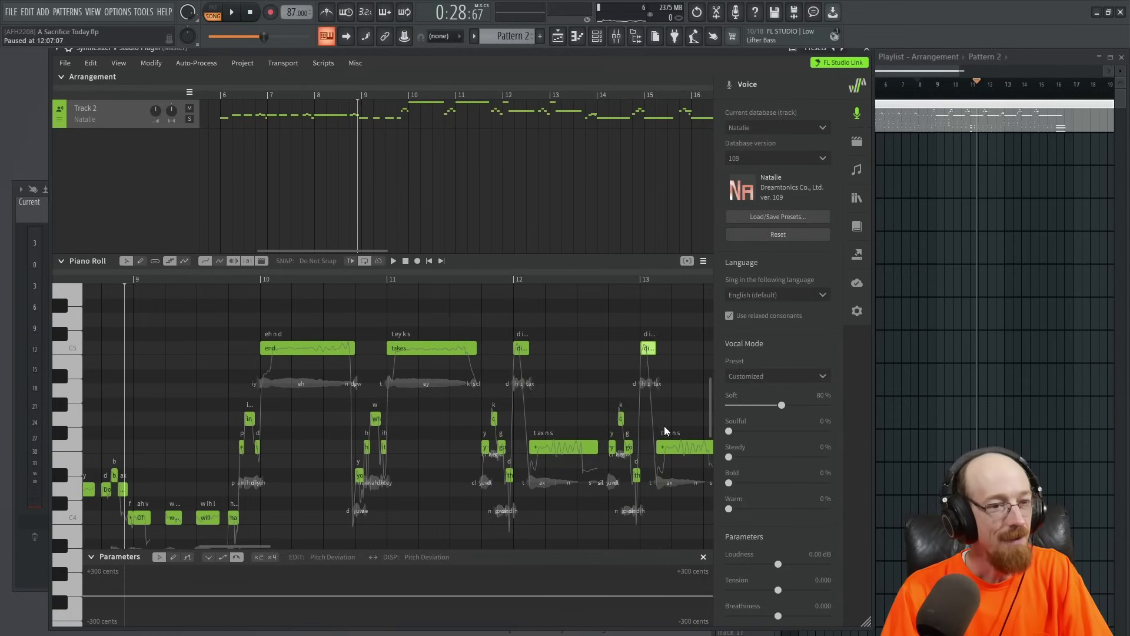
Play back the vocal from just before bar 9 through the second "distance" in bar 13.
{"action": "left_click", "coordinate": [126, 279]}
{"action": "key", "text": "space"}
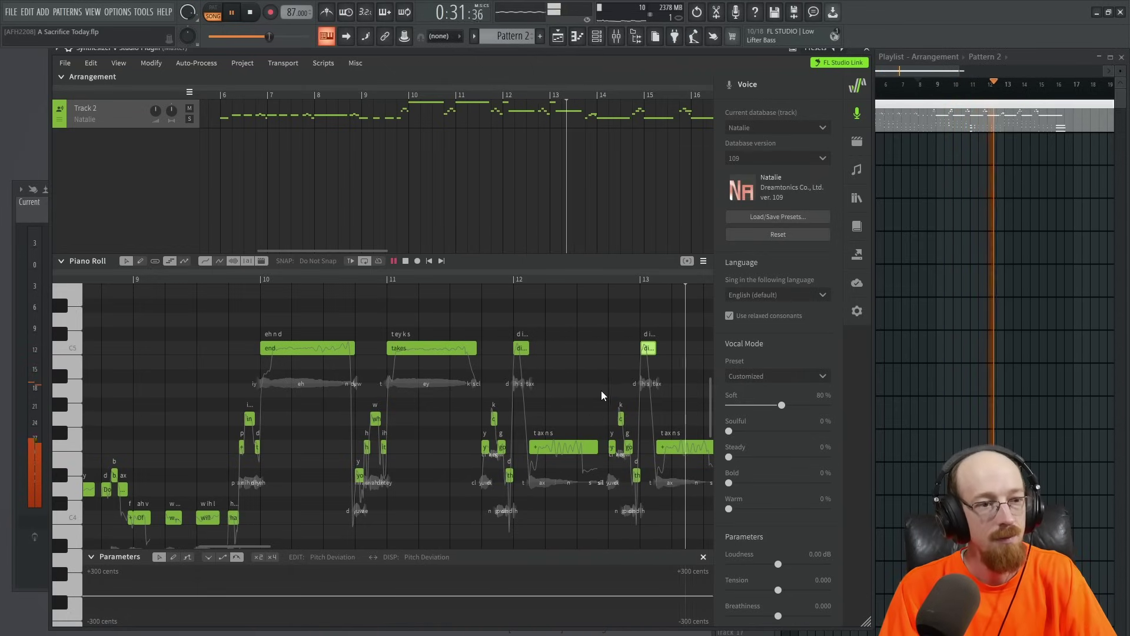
{"action": "key", "text": "space"}
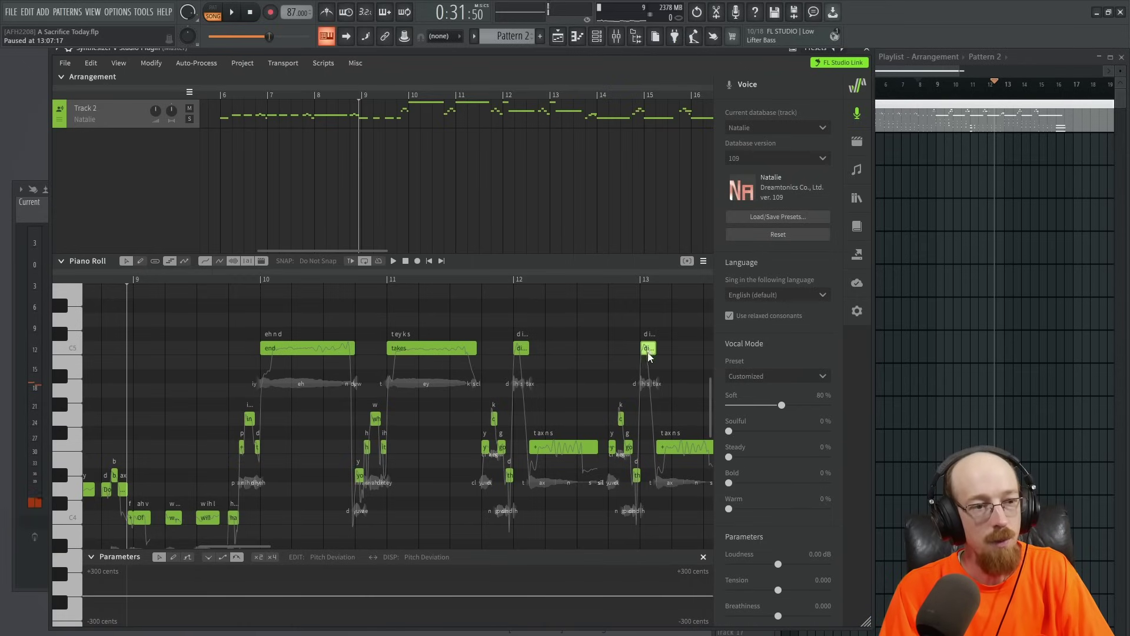
Lower the bar 13 "distance" note to the pitch of the preceding "can" note, and play back from bar 12.
{"action": "left_click_drag", "start_coordinate": [647, 410], "coordinate": [648, 352]}
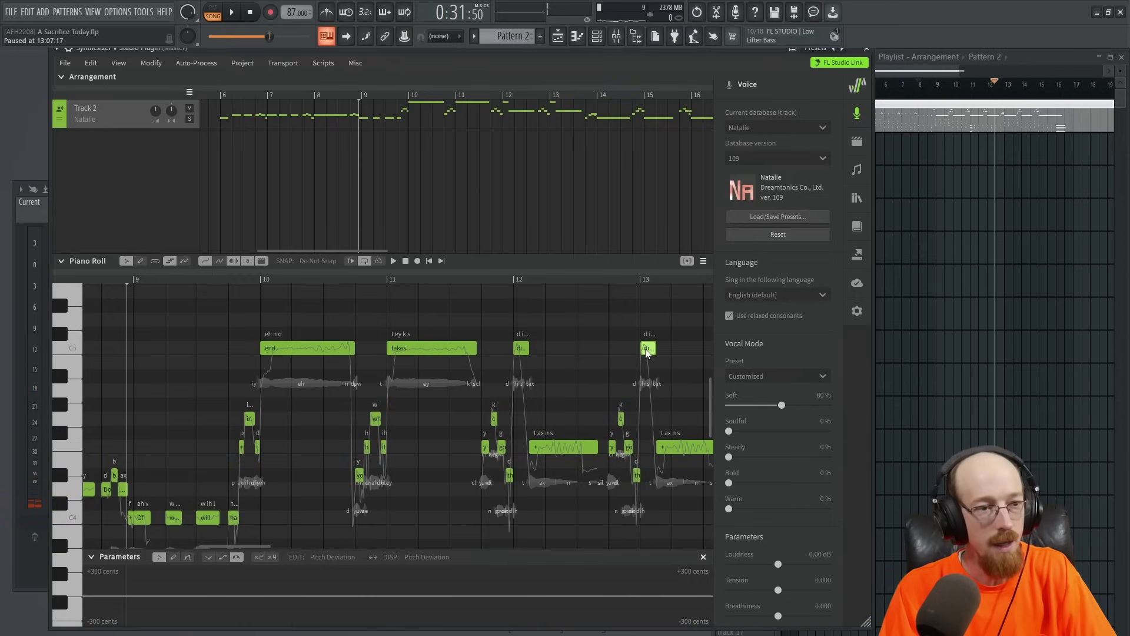
{"action": "left_click", "coordinate": [519, 276]}
{"action": "key", "text": "space"}
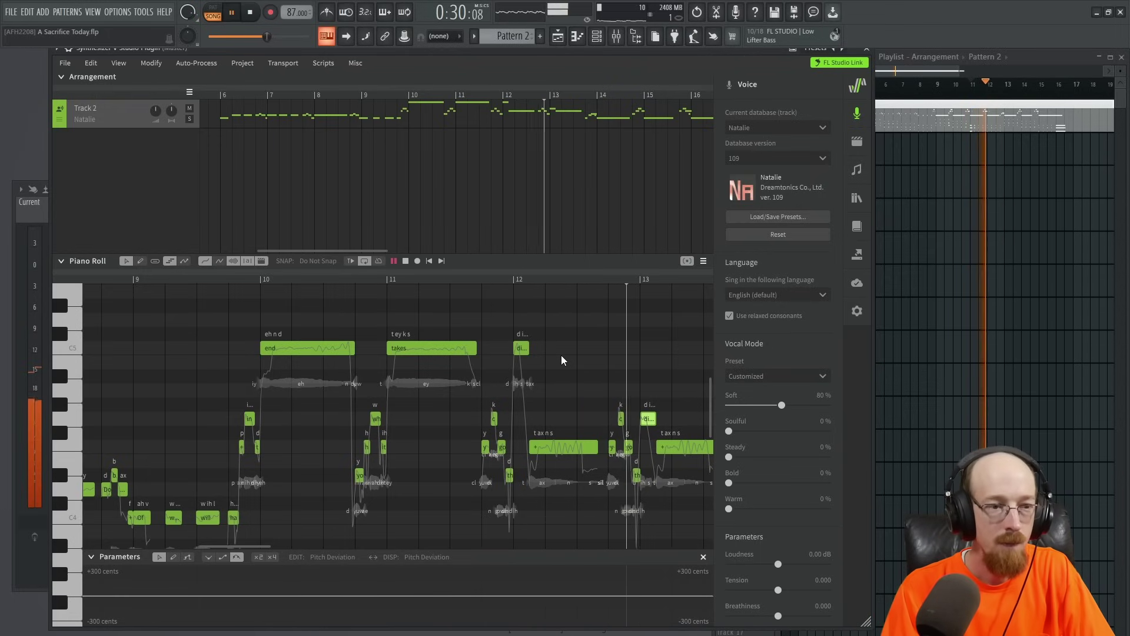
{"action": "key", "text": "space"}
Switch to FL Studio's mixer and load the Maximus effect into slot 2 of the Synthesizer V track.
{"action": "key", "text": "F9"}
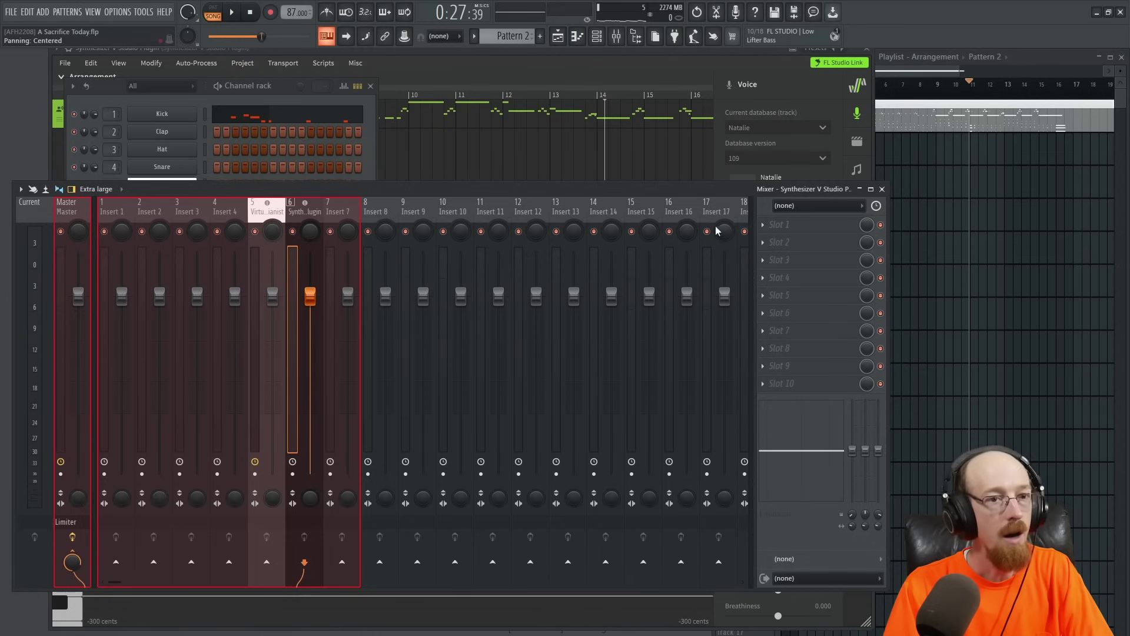
{"action": "key", "text": "F8"}
{"action": "type", "text": "max"}
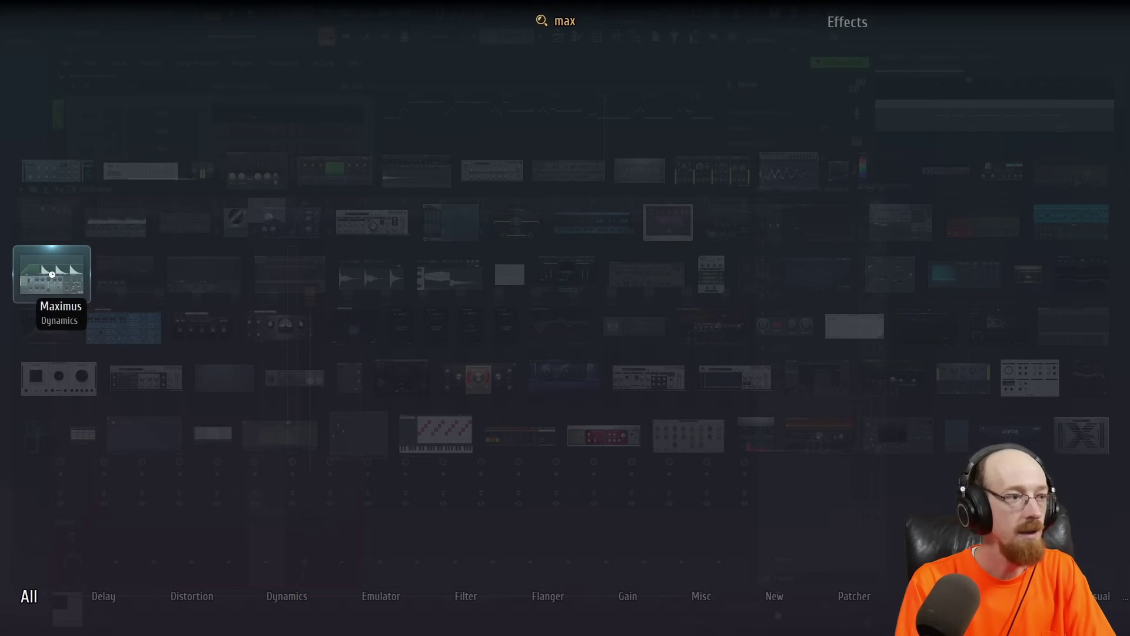
{"action": "left_click", "coordinate": [52, 275]}
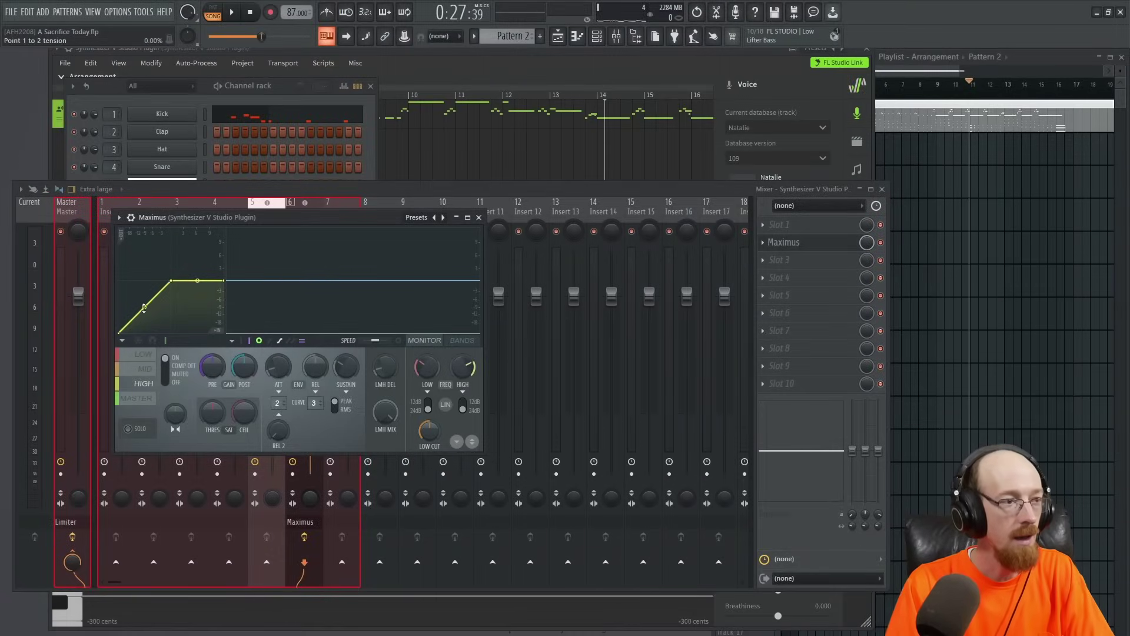
Load the LuxeVerb reverb into slot 5 of the Synthesizer V track and close its window.
{"action": "left_click", "coordinate": [780, 297]}
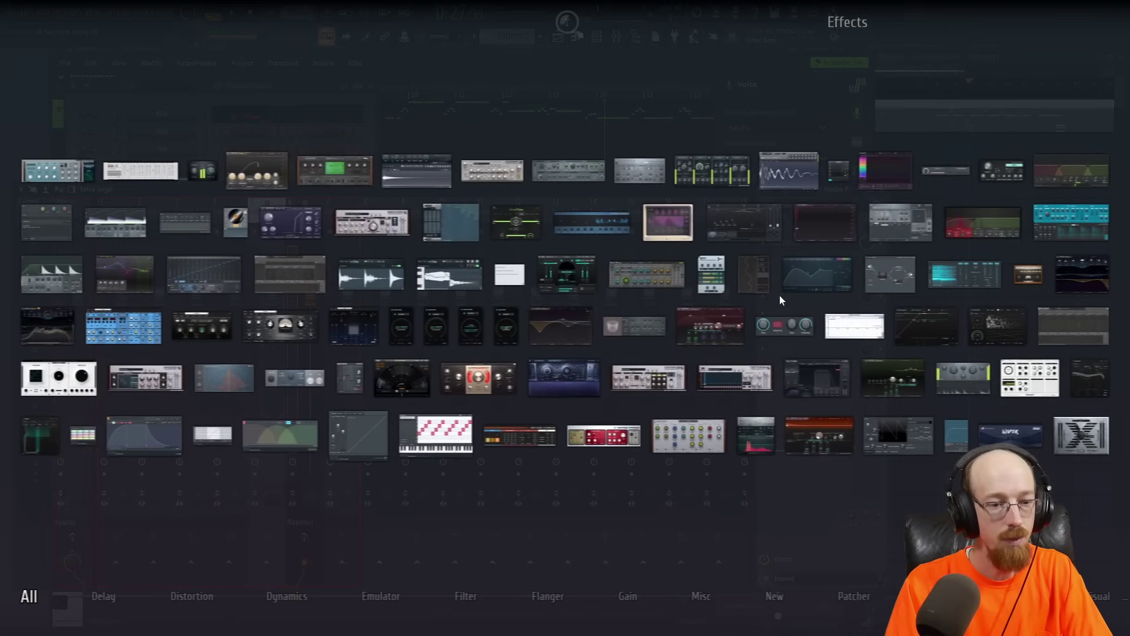
{"action": "type", "text": "lux"}
{"action": "left_click", "coordinate": [1074, 229]}
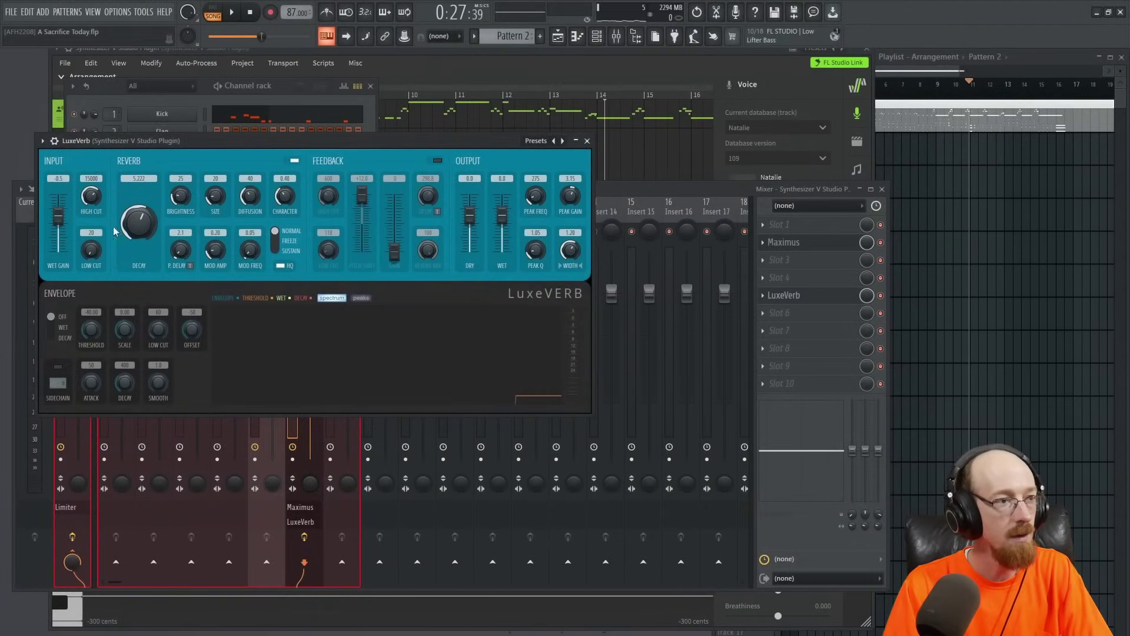
{"action": "left_click", "coordinate": [587, 142]}
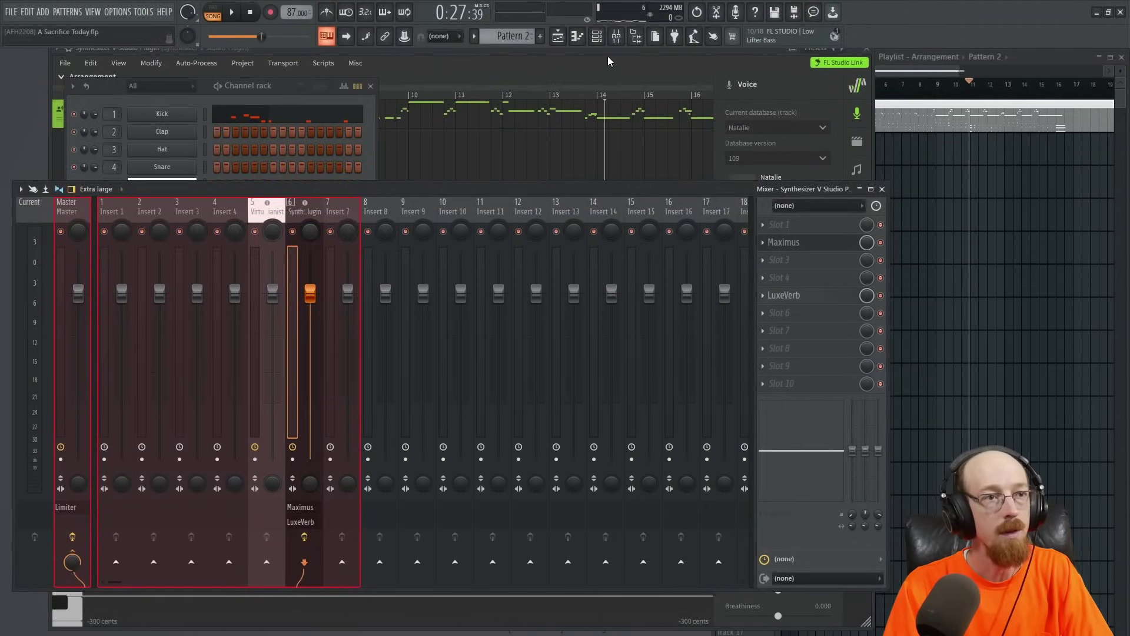
Play back the vocal and set the LuxeVerb reverb decay to 3.551.
{"action": "left_click", "coordinate": [609, 53]}
{"action": "key", "text": "space"}
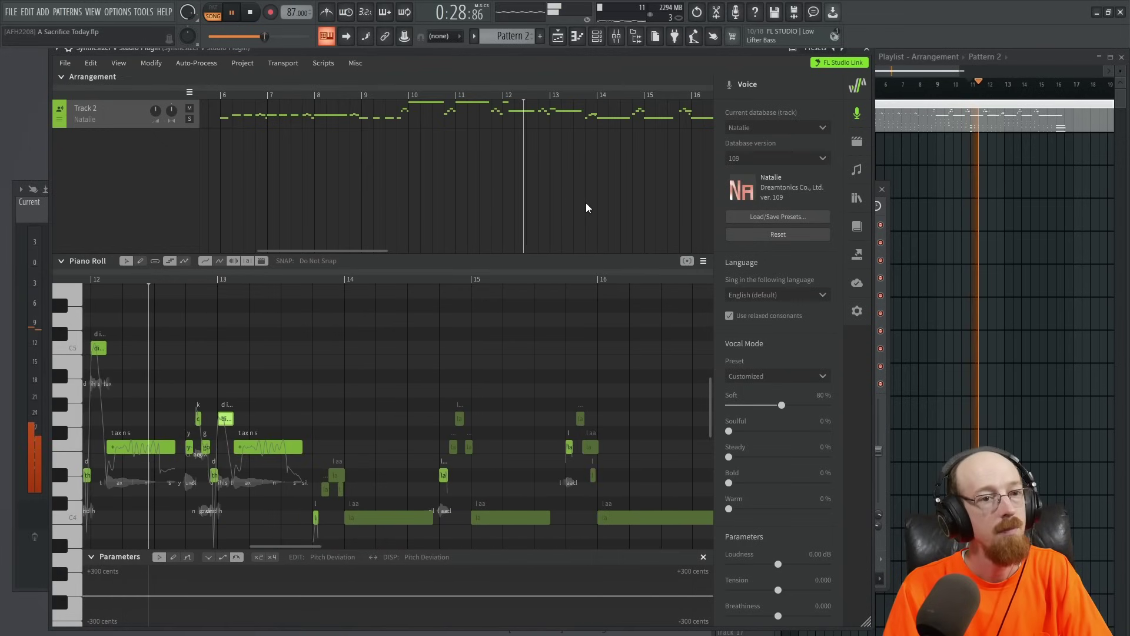
{"action": "left_click", "coordinate": [888, 286]}
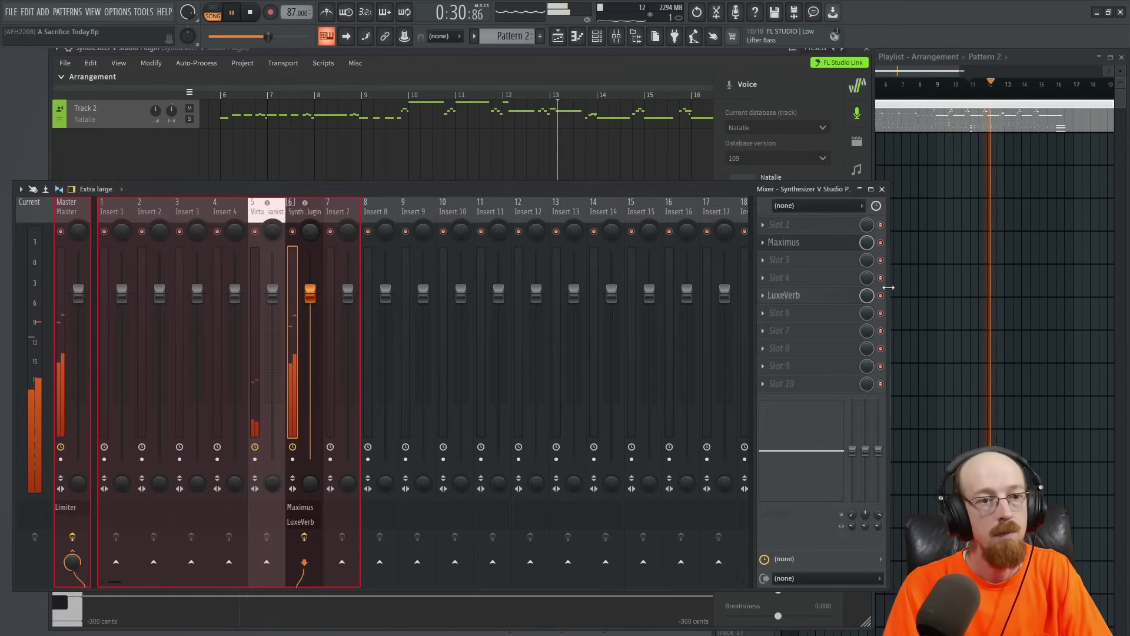
{"action": "left_click", "coordinate": [828, 298]}
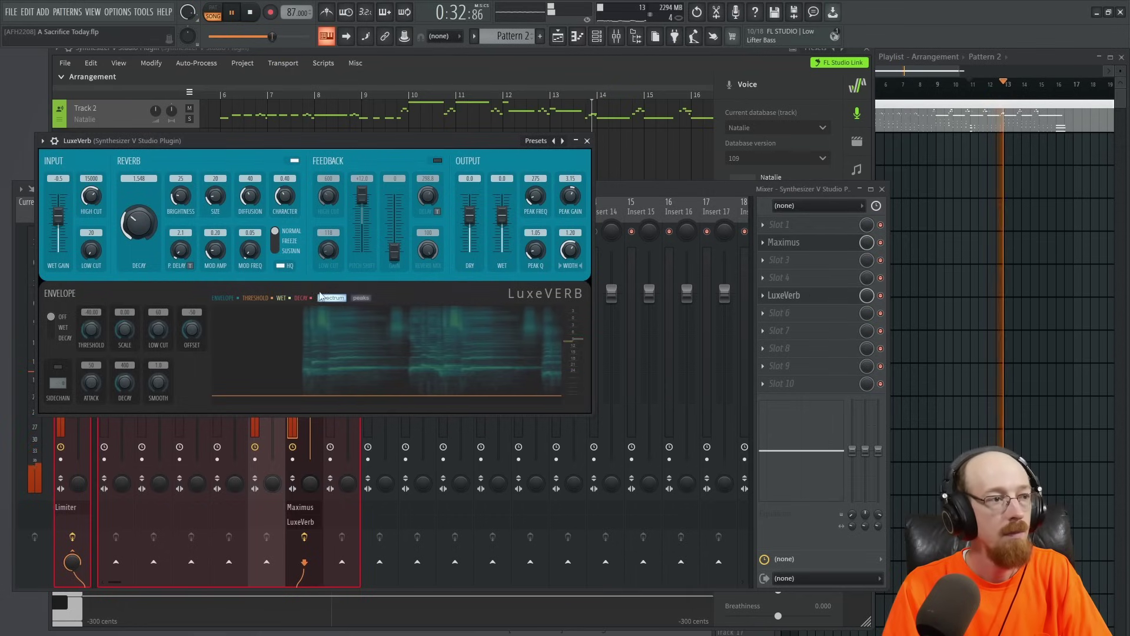
{"action": "left_click_drag", "start_coordinate": [145, 230], "coordinate": [145, 203]}
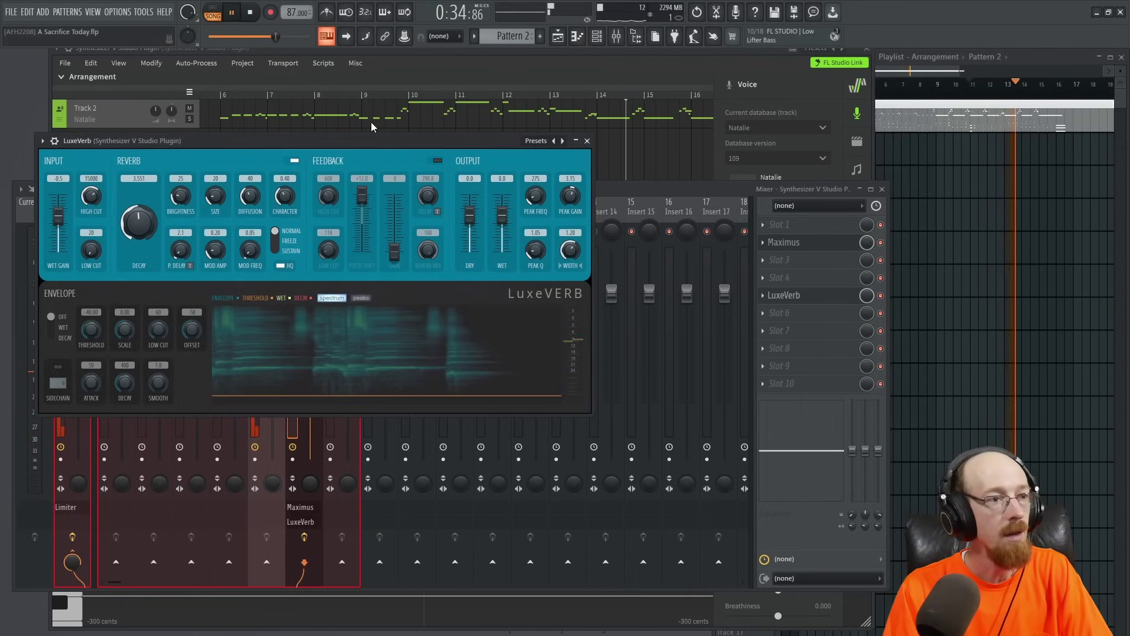
Replay the vocal, bend the high band's compression curve in Maximus upward, and switch to its mid band.
{"action": "key", "text": "space"}
{"action": "key", "text": "space"}
{"action": "left_click", "coordinate": [804, 247]}
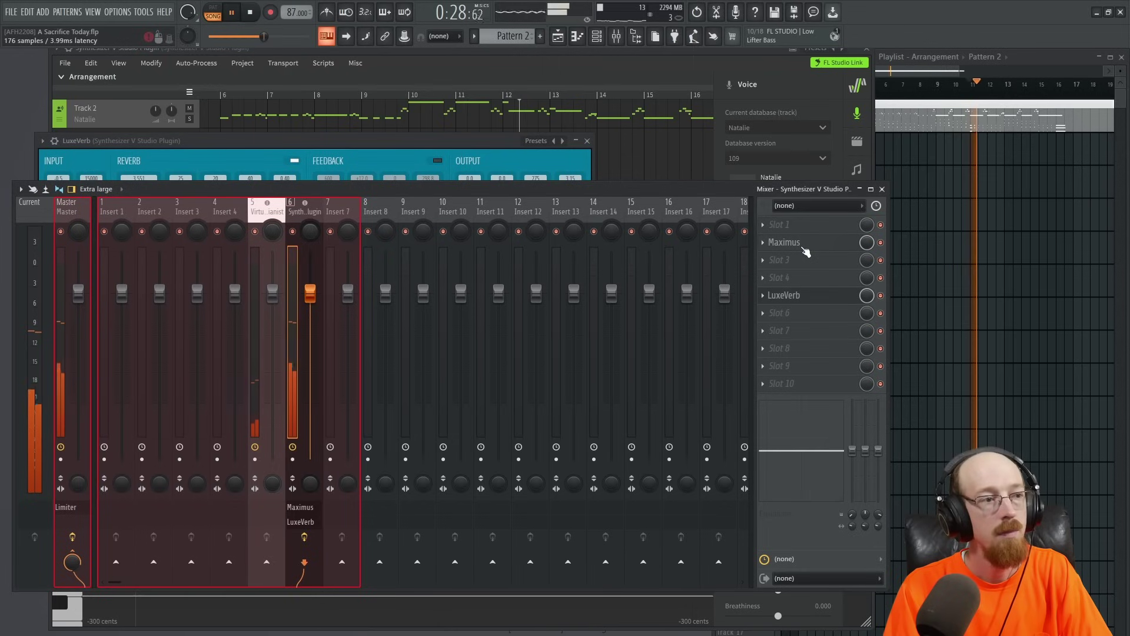
{"action": "left_click", "coordinate": [803, 248]}
{"action": "left_click_drag", "start_coordinate": [144, 295], "coordinate": [144, 299]}
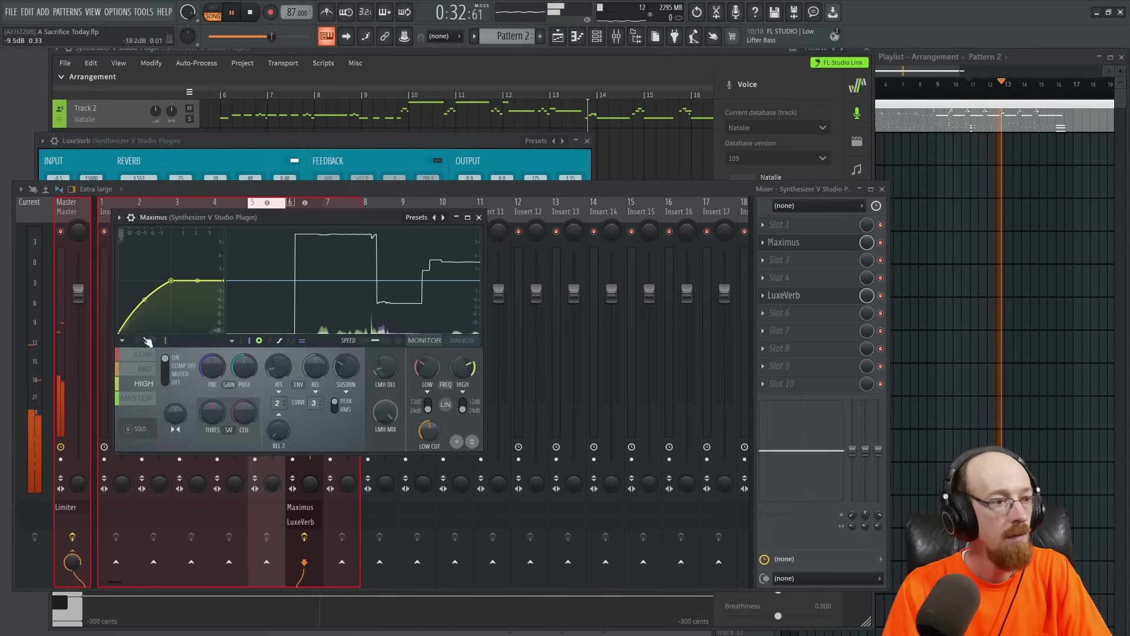
{"action": "left_click", "coordinate": [145, 368]}
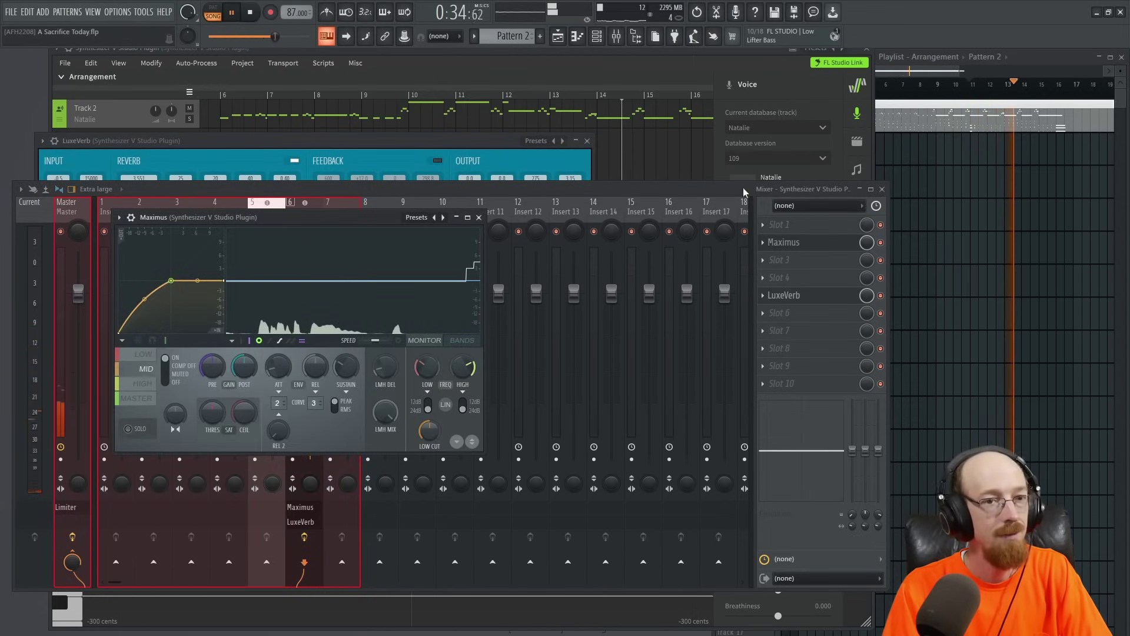
Play the song from bar 3, lower the LuxeVerb decay slightly, and close the effect windows.
{"action": "left_click_drag", "start_coordinate": [969, 85], "coordinate": [844, 90]}
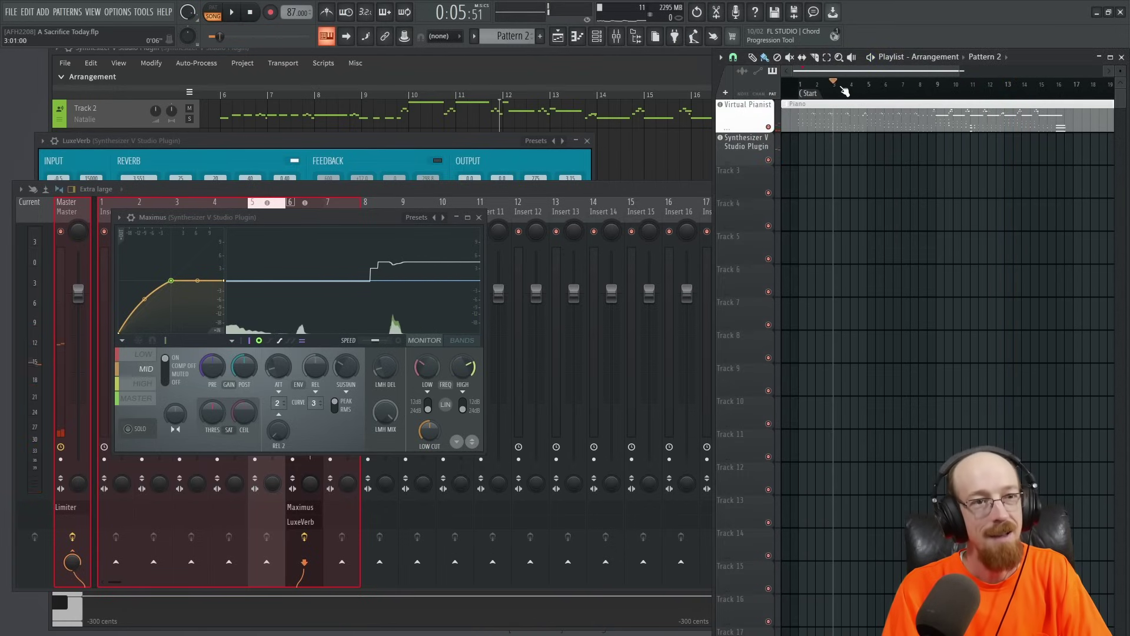
{"action": "key", "text": "space"}
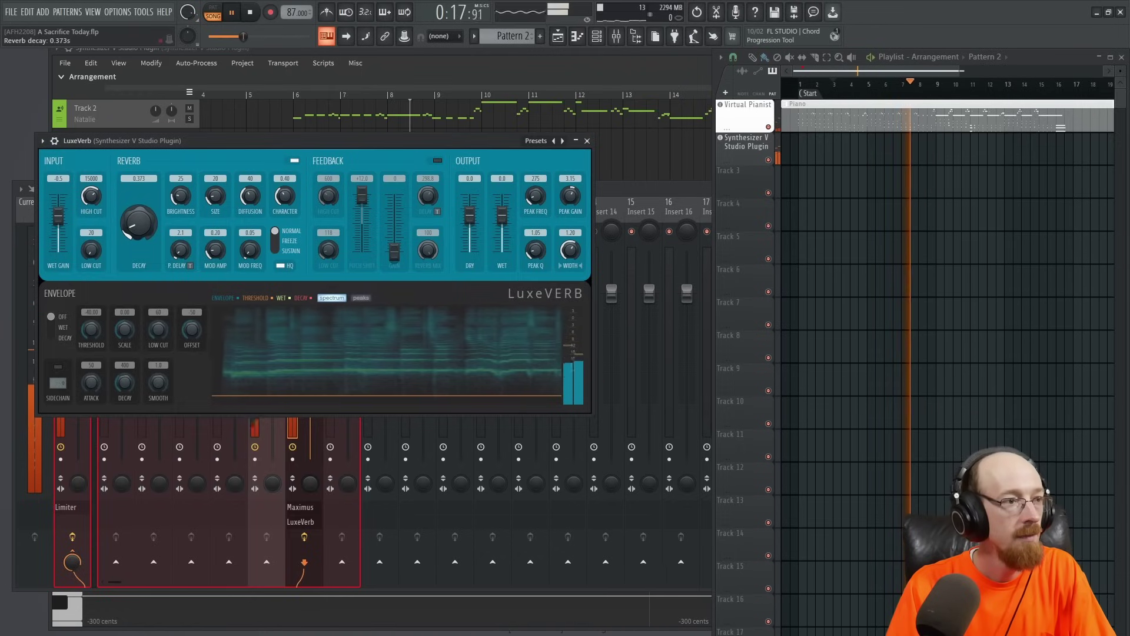
{"action": "left_click_drag", "start_coordinate": [139, 223], "coordinate": [139, 226]}
{"action": "left_click", "coordinate": [587, 140]}
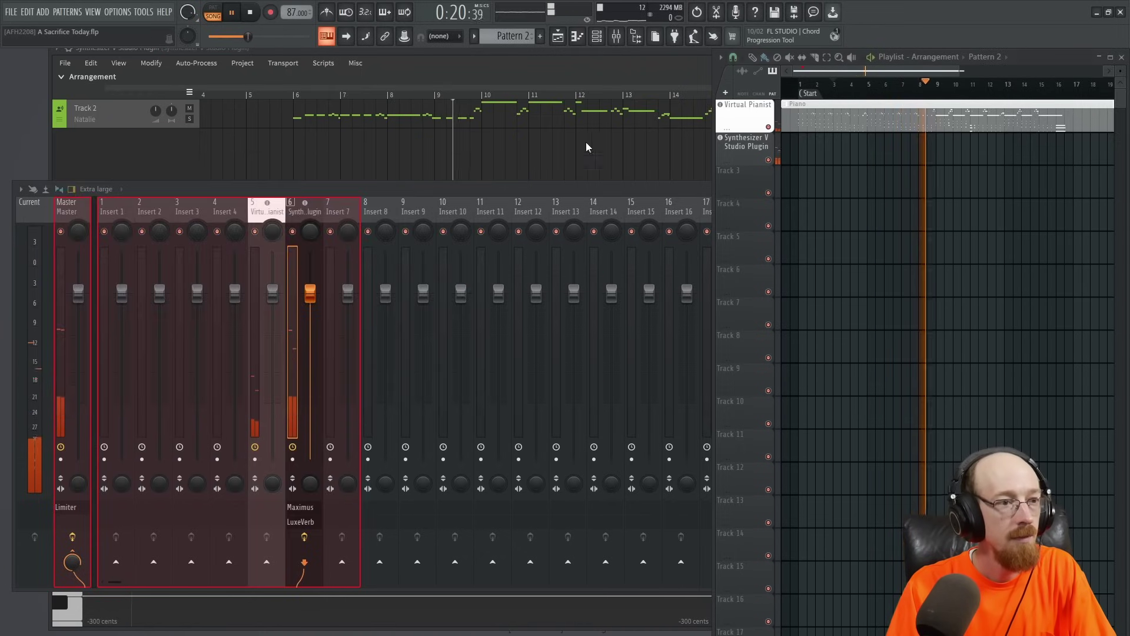
Balance the vocal during playback: track volume -3.0 dB, LuxeVerb mix level about 46%, and a reduced Maximus mix level.
{"action": "left_click_drag", "start_coordinate": [311, 294], "coordinate": [310, 319]}
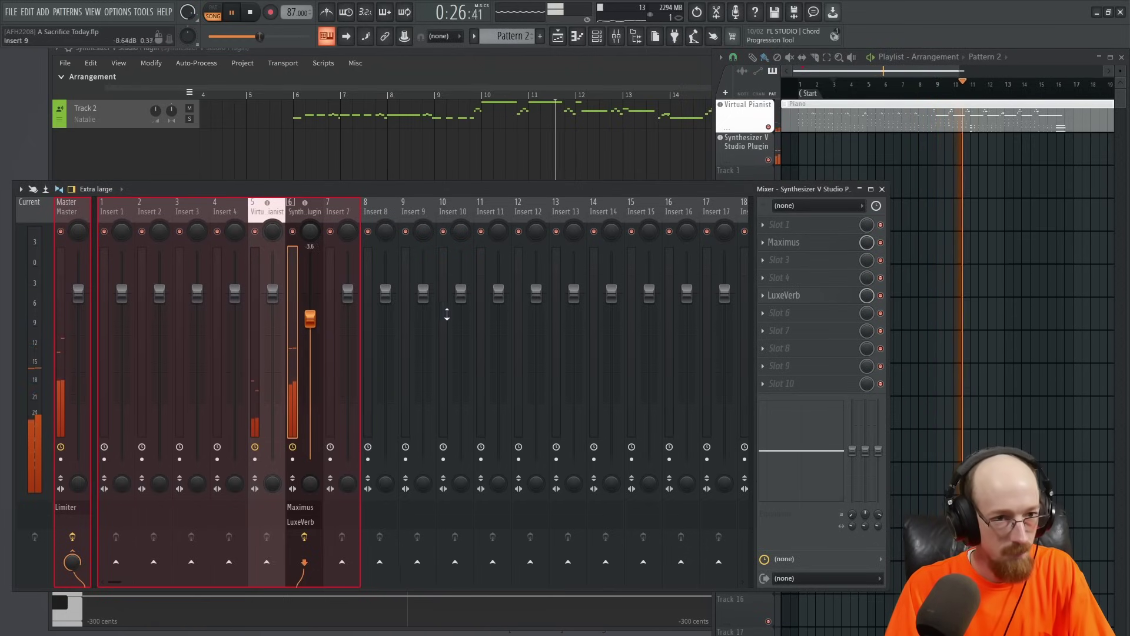
{"action": "mouse_move", "coordinate": [871, 295]}
{"action": "left_mouse_down"}
{"action": "mouse_move", "coordinate": [871, 330]}
{"action": "mouse_move", "coordinate": [872, 290]}
{"action": "left_mouse_up"}
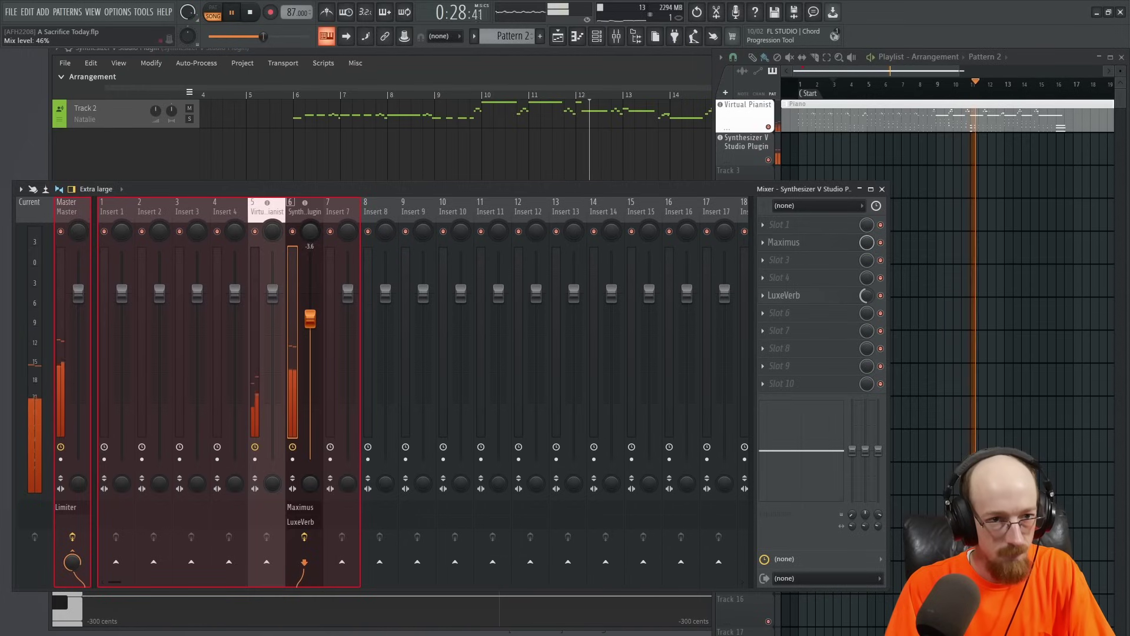
{"action": "left_click_drag", "start_coordinate": [873, 239], "coordinate": [872, 258]}
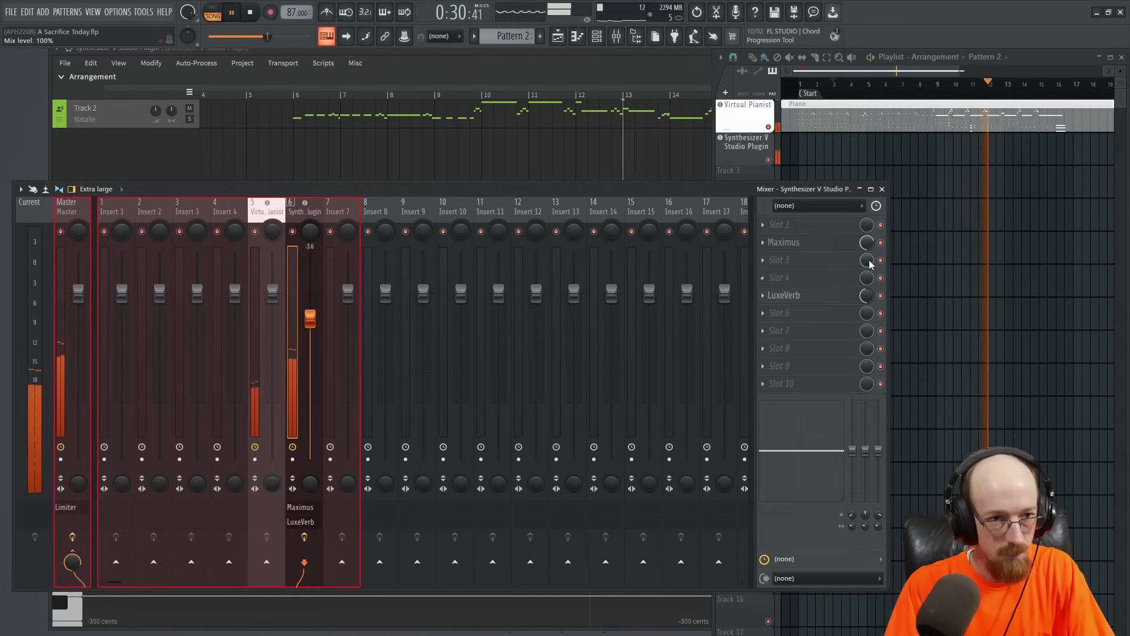
{"action": "left_click_drag", "start_coordinate": [318, 328], "coordinate": [318, 325]}
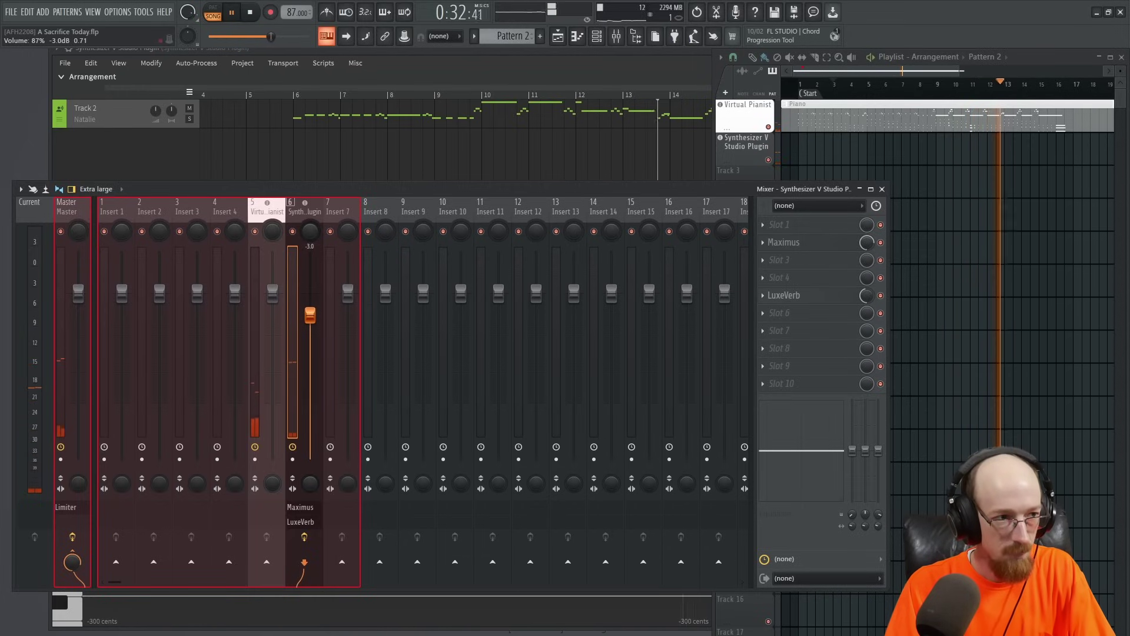
Enter the lyrics "What happens in end" on the notes leading into bar 14, and play back from bar 13.
{"action": "left_click", "coordinate": [489, 56]}
{"action": "key", "text": "space"}
{"action": "left_click_drag", "start_coordinate": [187, 545], "coordinate": [323, 538]}
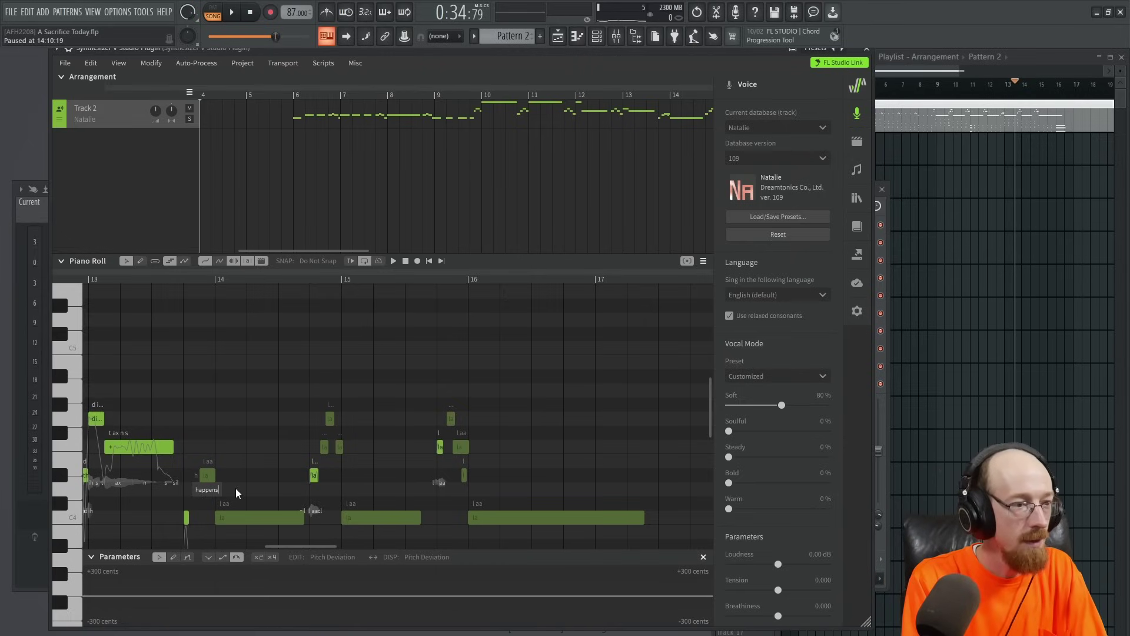
{"action": "key", "text": "Return"}
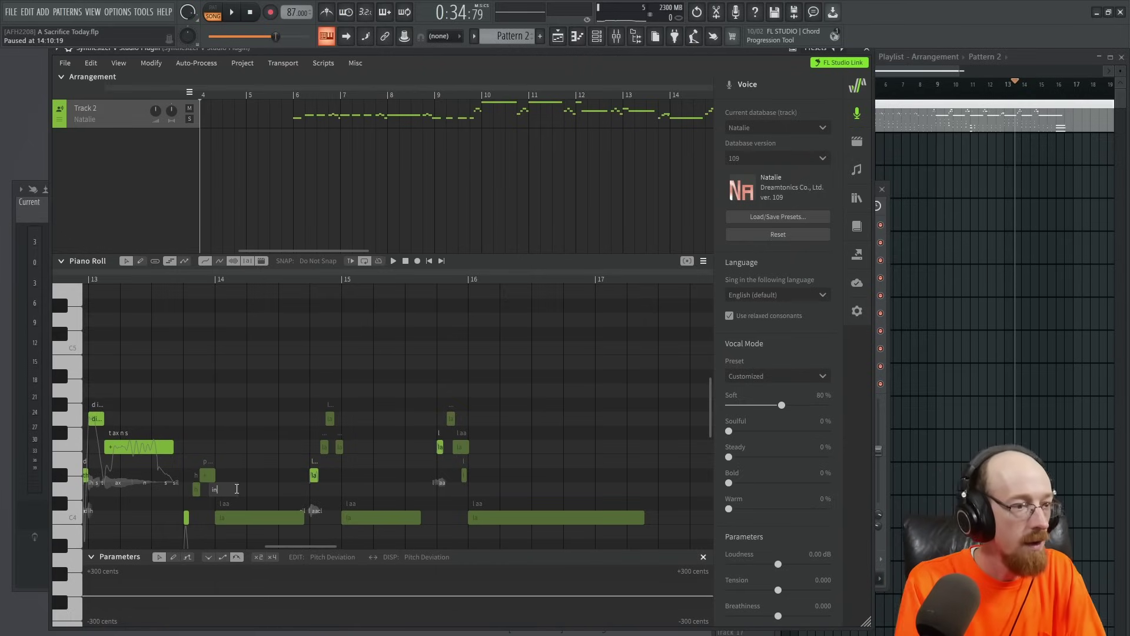
{"action": "key", "text": "Return"}
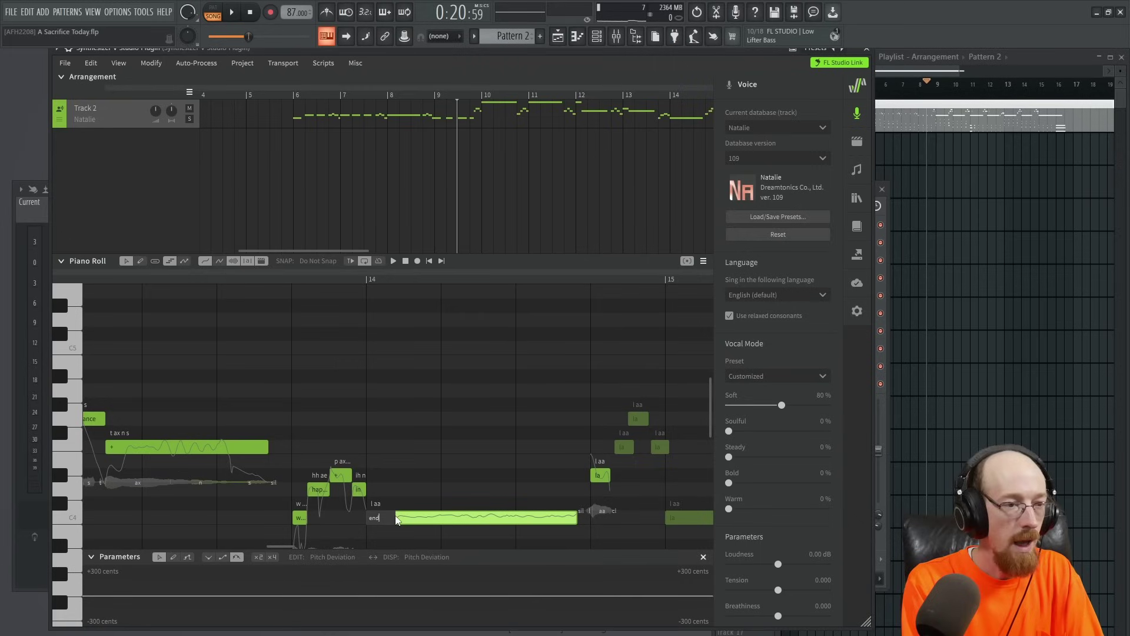
{"action": "key", "text": "Return"}
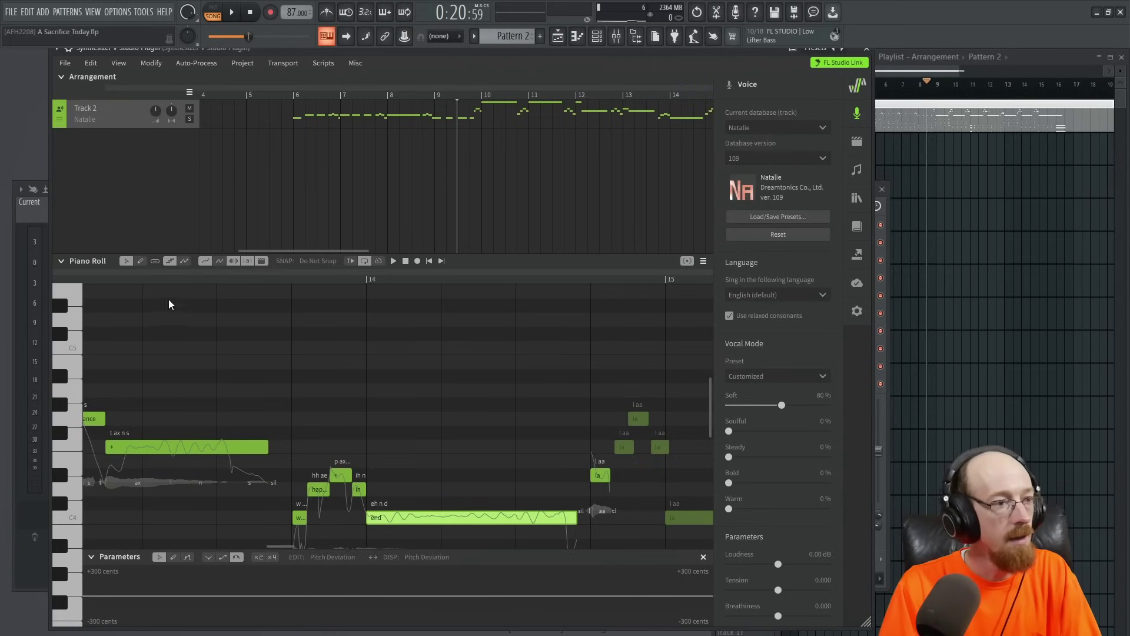
{"action": "left_click", "coordinate": [115, 280]}
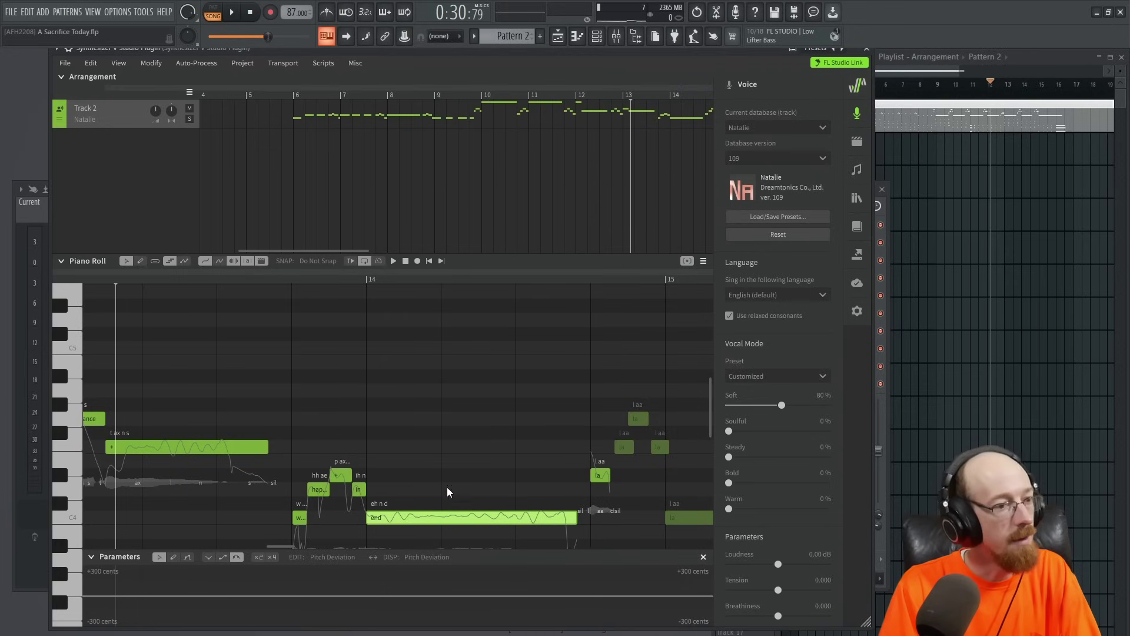
{"action": "key", "text": "space"}
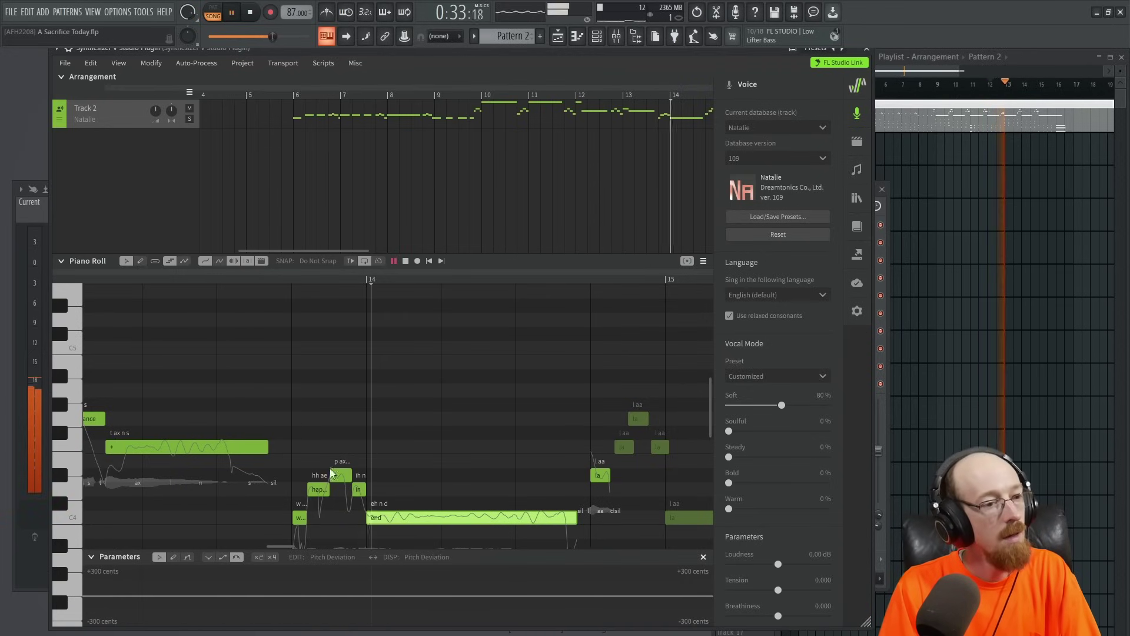
Stop playback and set the lyrics of the two notes just before "end" to "in" and "the".
{"action": "key", "text": "space"}
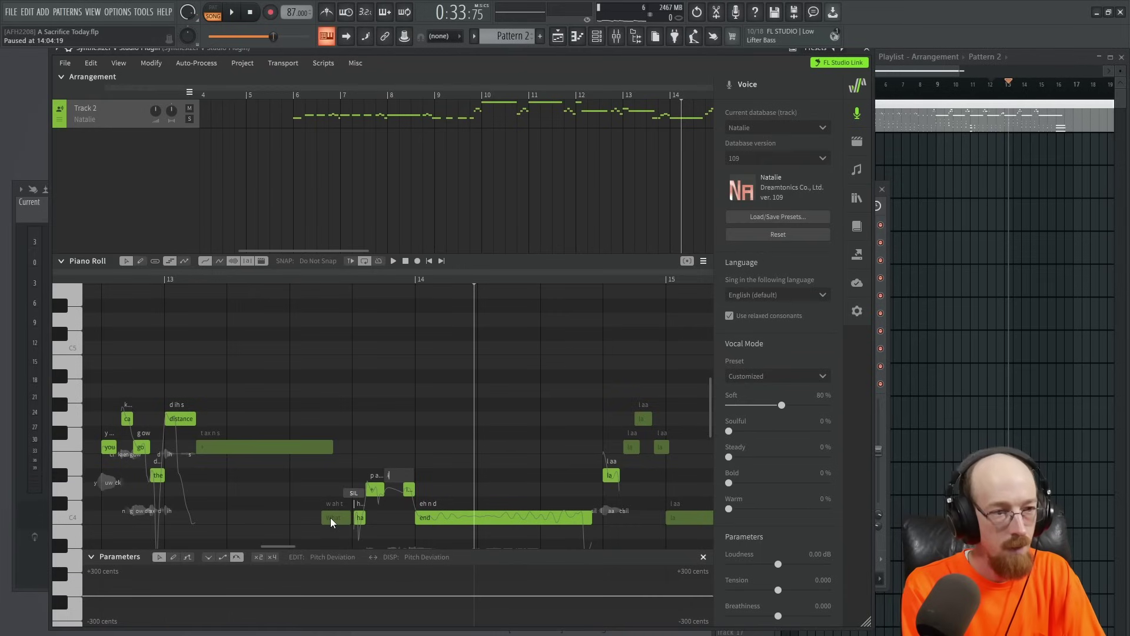
{"action": "type", "text": "in"}
{"action": "key", "text": "Tab"}
{"action": "type", "text": "the"}
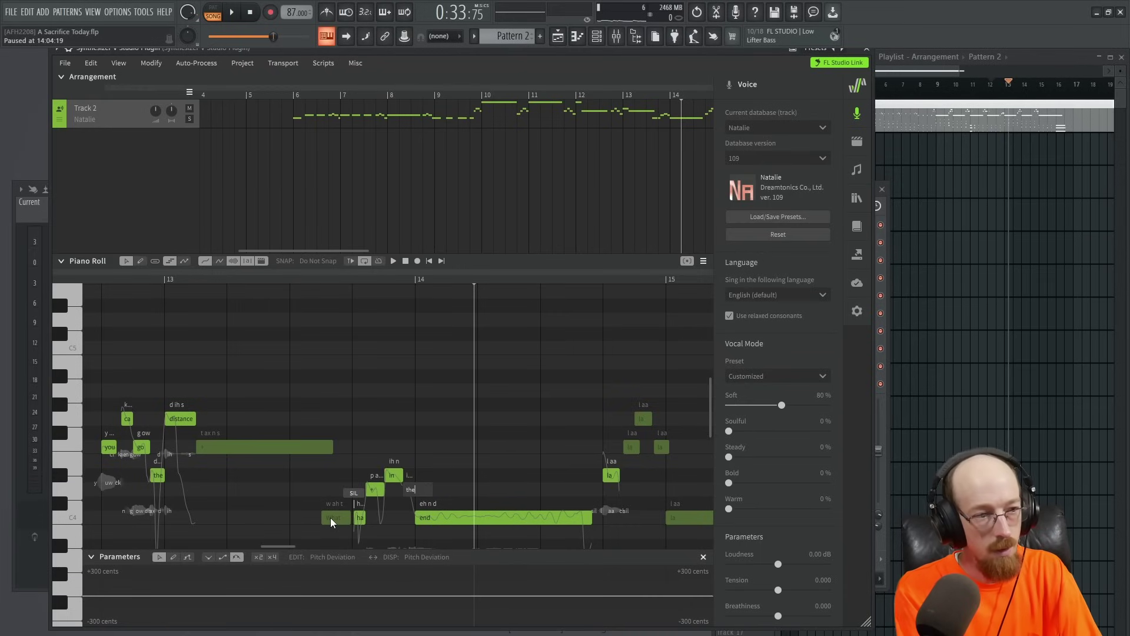
{"action": "key", "text": "Return"}
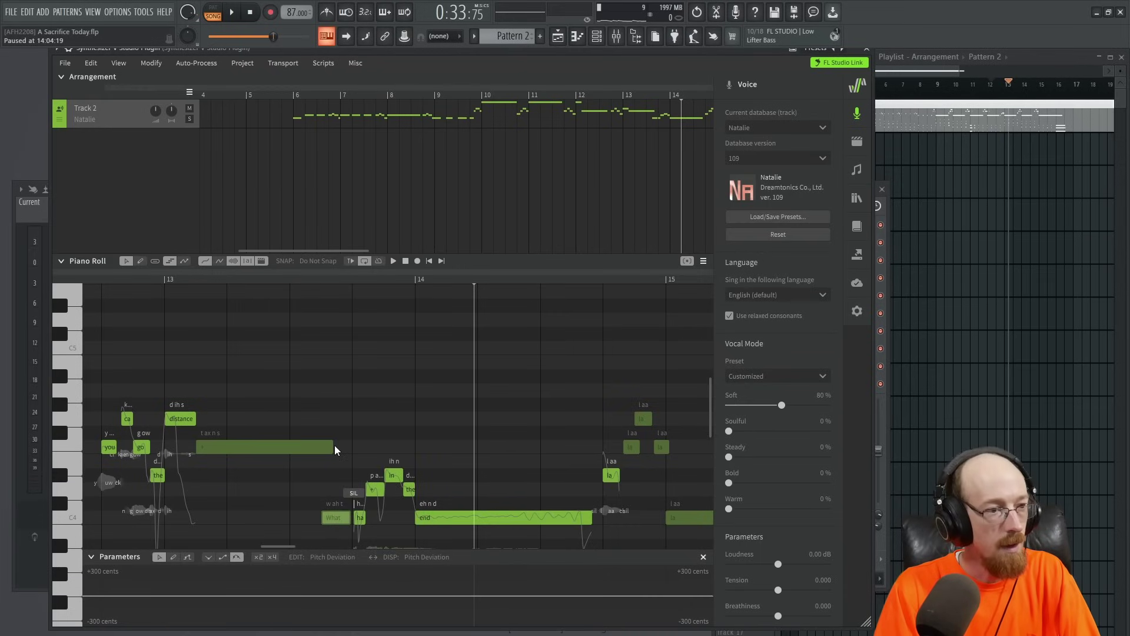
Shorten the long second note of "distance" in bar 13 so it ends before "What", and play it back.
{"action": "left_click_drag", "start_coordinate": [332, 447], "coordinate": [330, 446]}
{"action": "left_click_drag", "start_coordinate": [330, 447], "coordinate": [318, 447]}
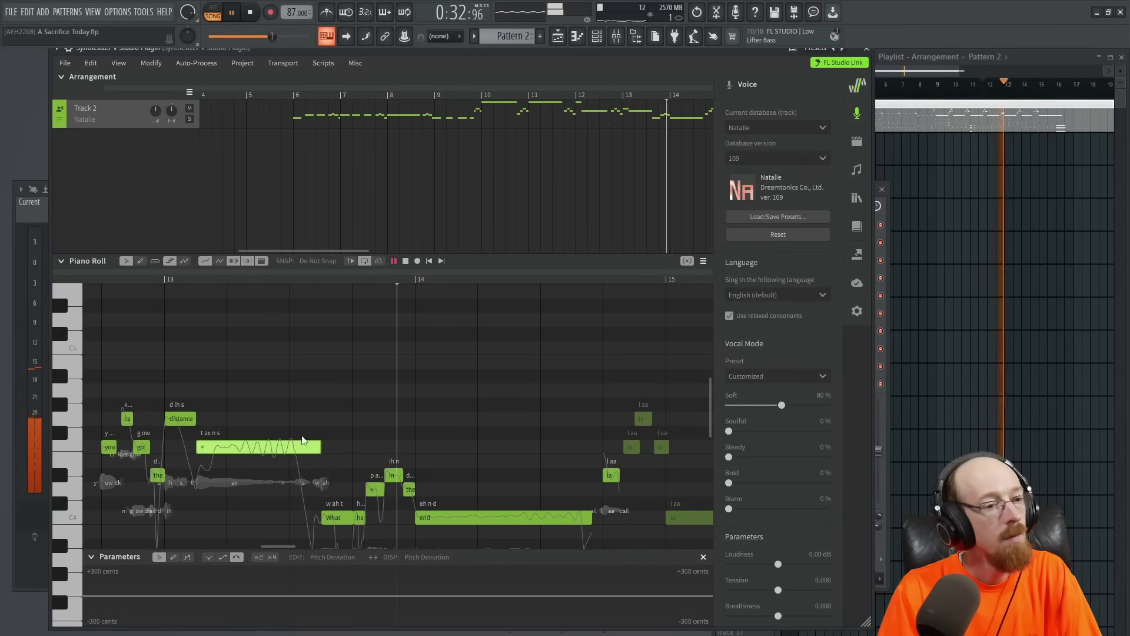
{"action": "key", "text": "space"}
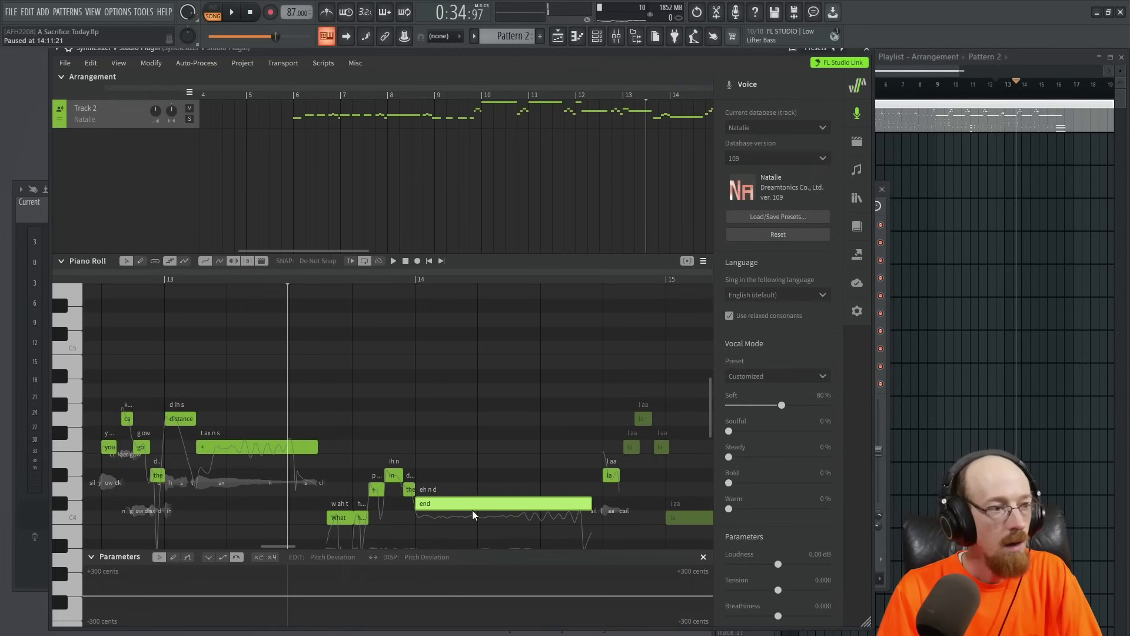
Raise the "end" note at bar 14 to C5 and play back the phrase from bar 13.
{"action": "left_click_drag", "start_coordinate": [465, 517], "coordinate": [456, 352]}
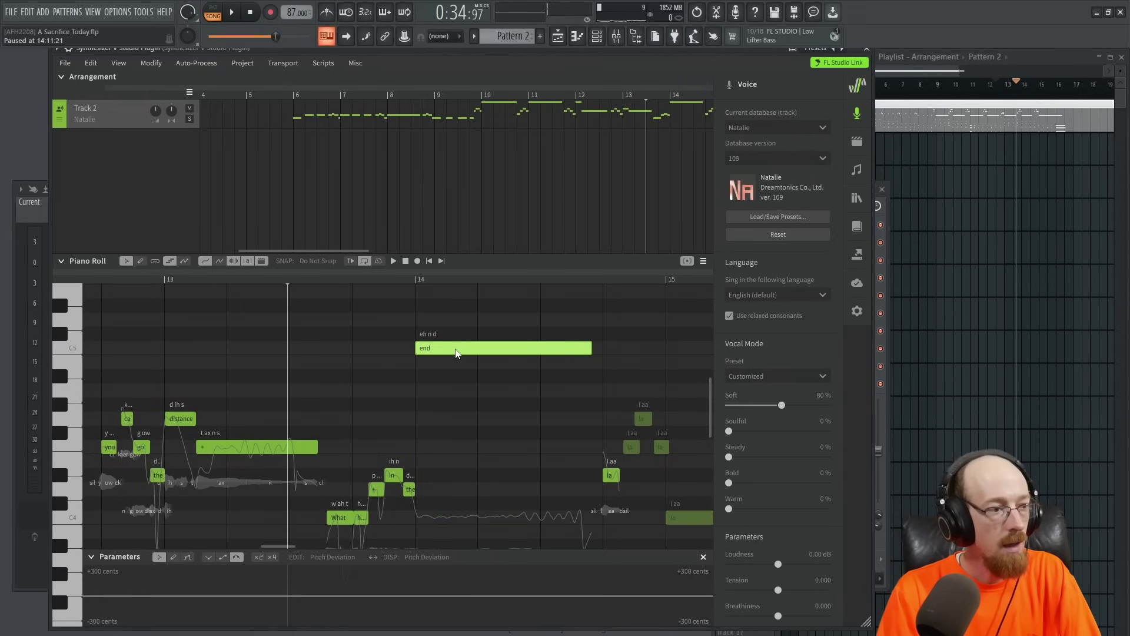
{"action": "key", "text": "space"}
{"action": "key", "text": "space"}
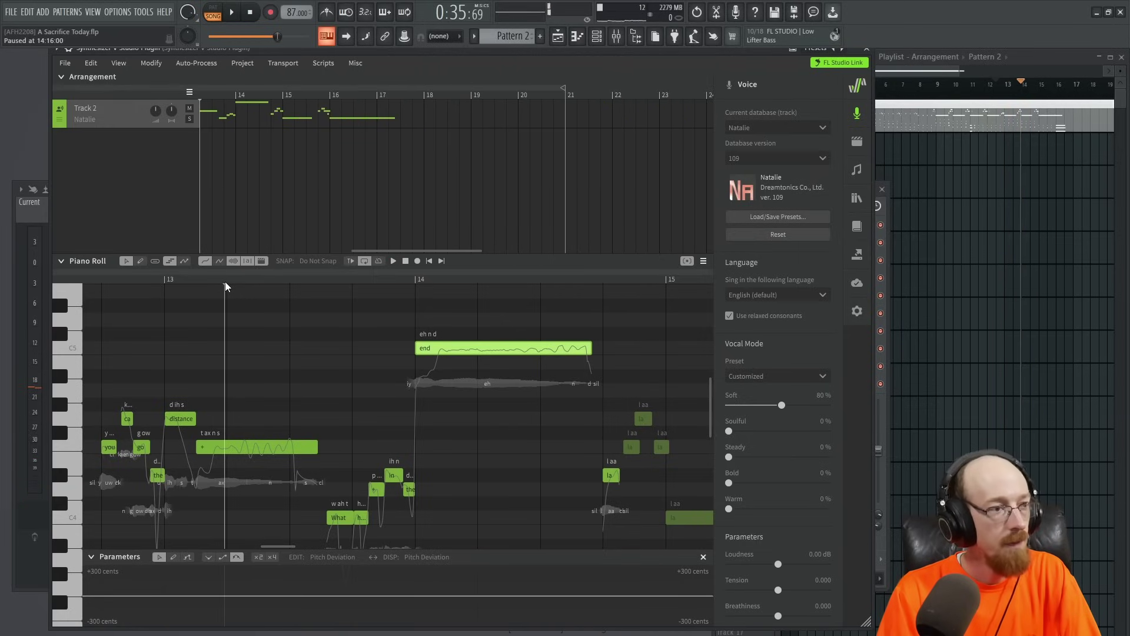
{"action": "left_click", "coordinate": [225, 282]}
{"action": "key", "text": "space"}
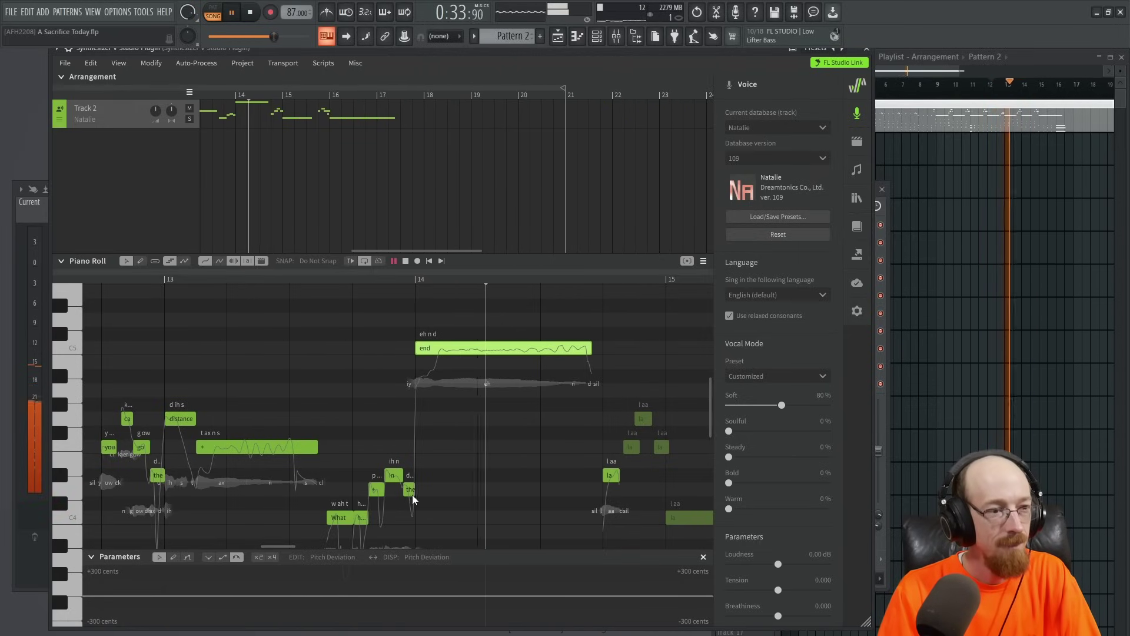
{"action": "key", "text": "space"}
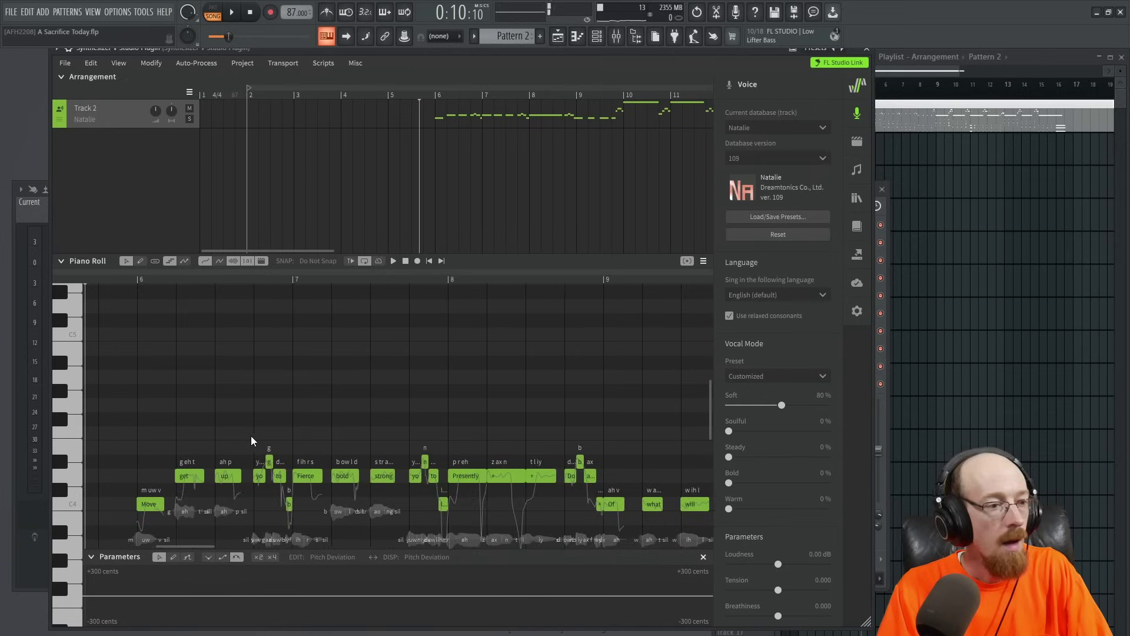
Lengthen the "Move", "get" and "up" notes in bar 6 so each reaches the start of the following note.
{"action": "scroll", "coordinate": [251, 435], "scroll_direction": "up", "scroll_amount": 2}
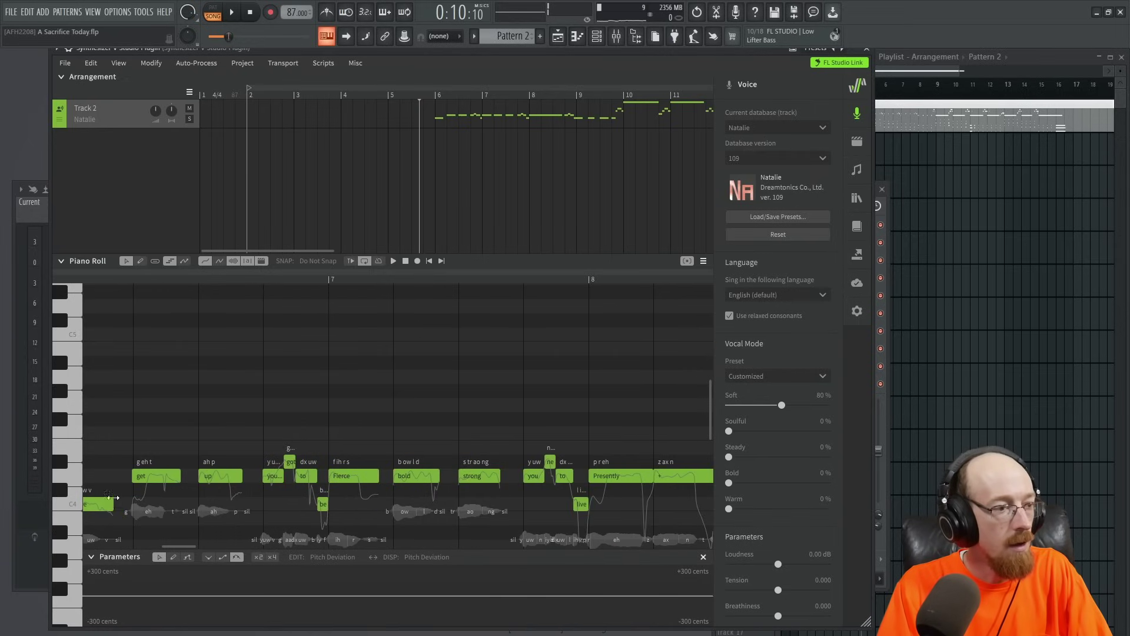
{"action": "left_click_drag", "start_coordinate": [113, 505], "coordinate": [131, 505]}
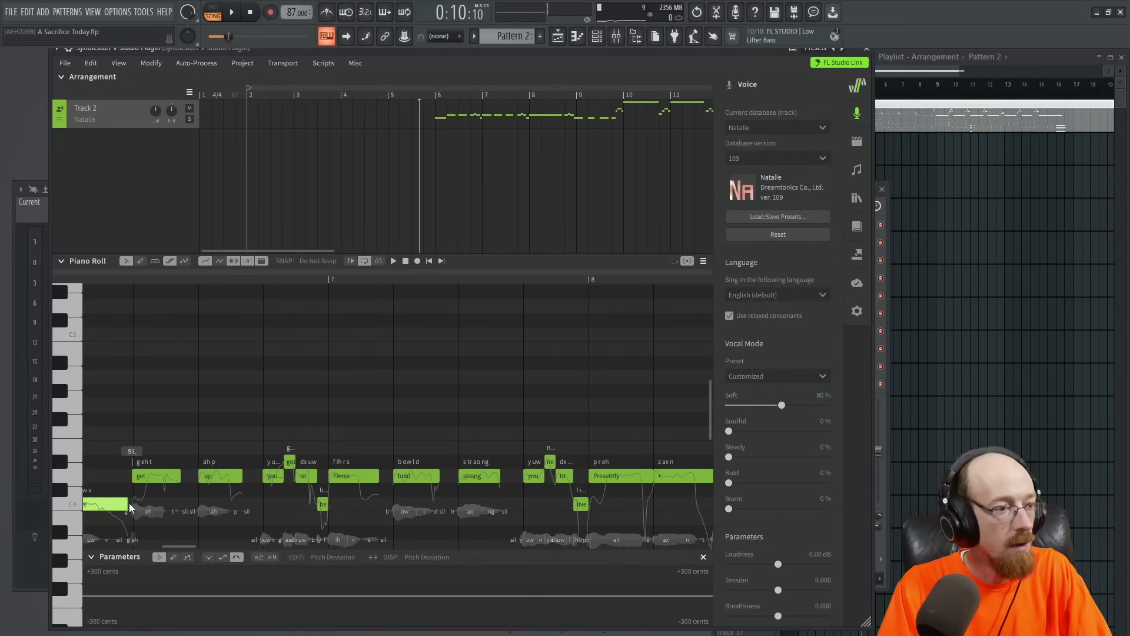
{"action": "left_click", "coordinate": [180, 475]}
{"action": "left_click_drag", "start_coordinate": [181, 475], "coordinate": [198, 475]}
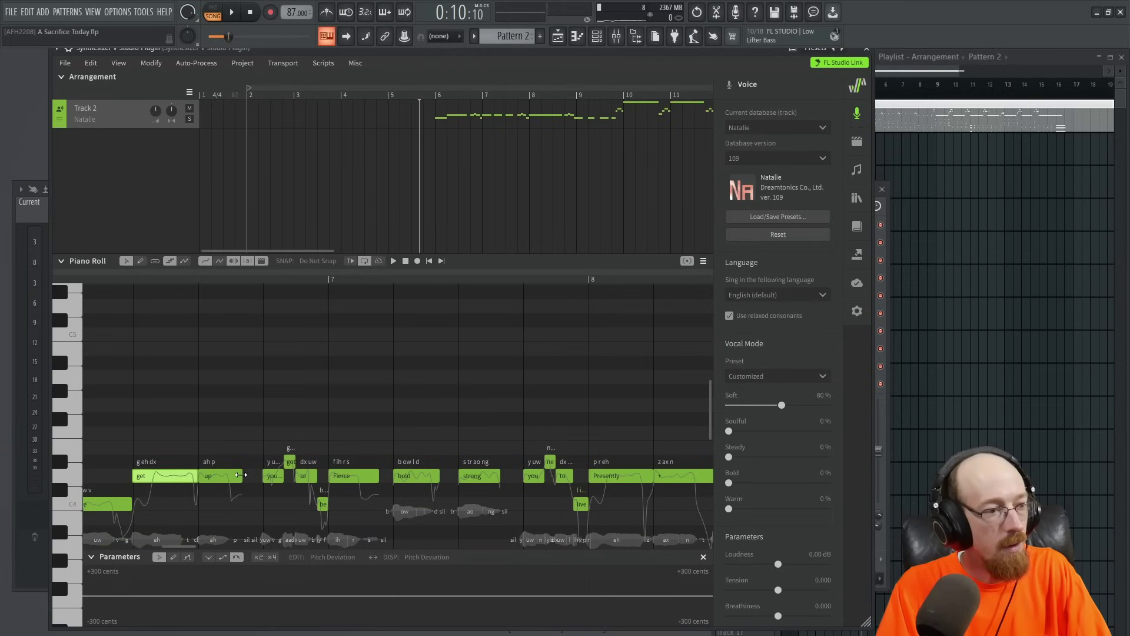
{"action": "left_click_drag", "start_coordinate": [242, 477], "coordinate": [262, 477]}
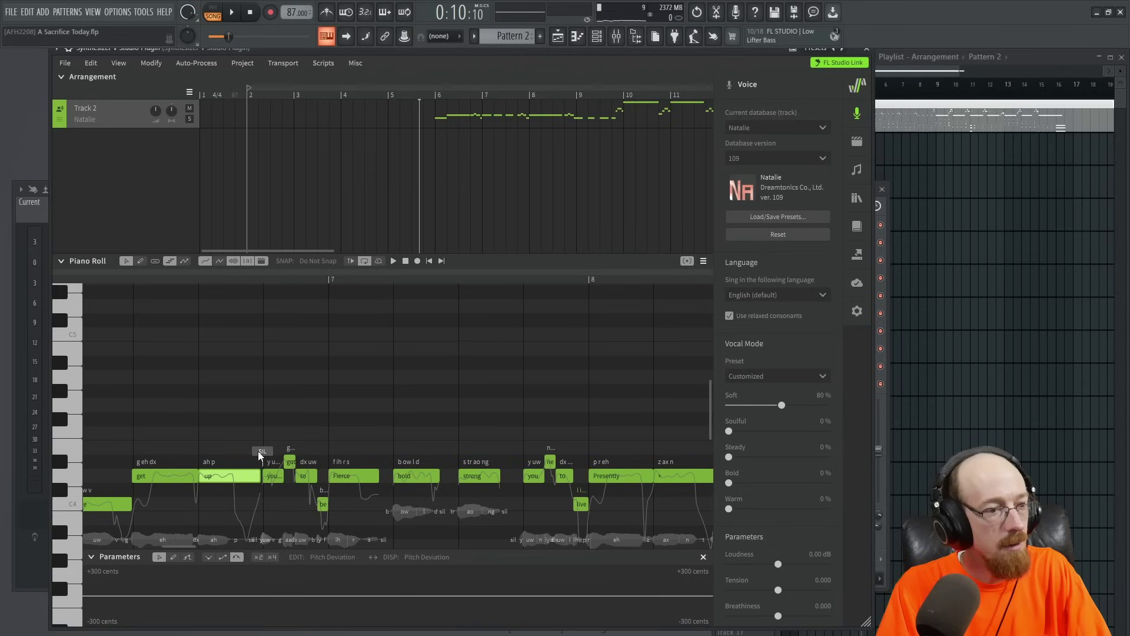
{"action": "scroll", "coordinate": [166, 437], "scroll_direction": "down", "scroll_amount": 1}
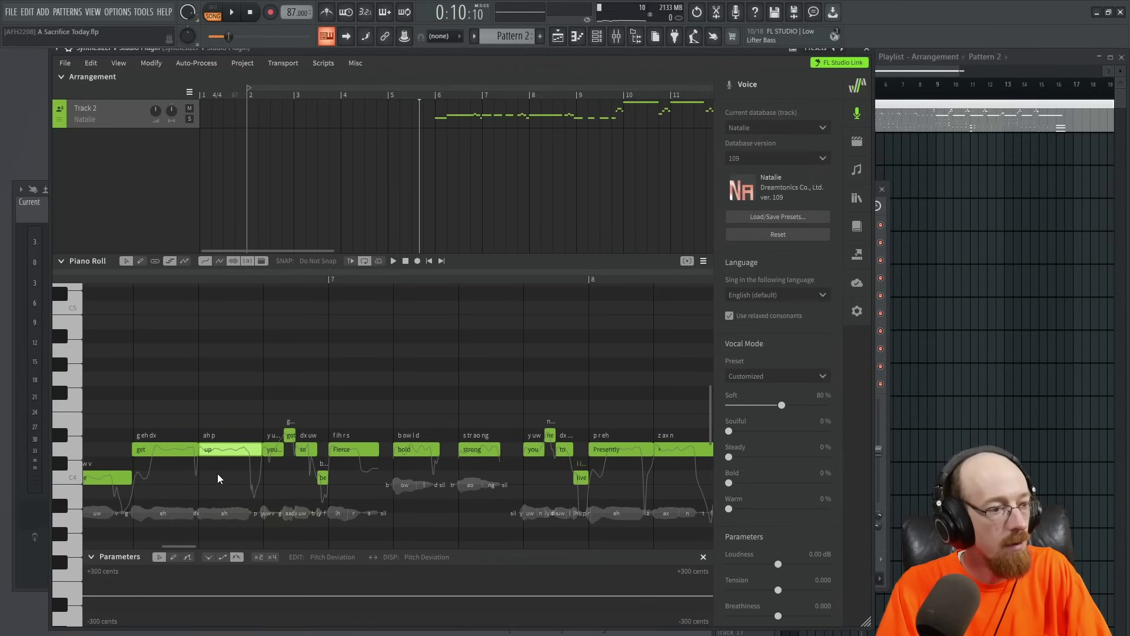
Play back the vocal from just before bar 6 and set the Soft vocal mode to 85 %.
{"action": "scroll", "coordinate": [216, 454], "scroll_direction": "left", "scroll_amount": 3}
{"action": "left_click", "coordinate": [250, 280]}
{"action": "key", "text": "space"}
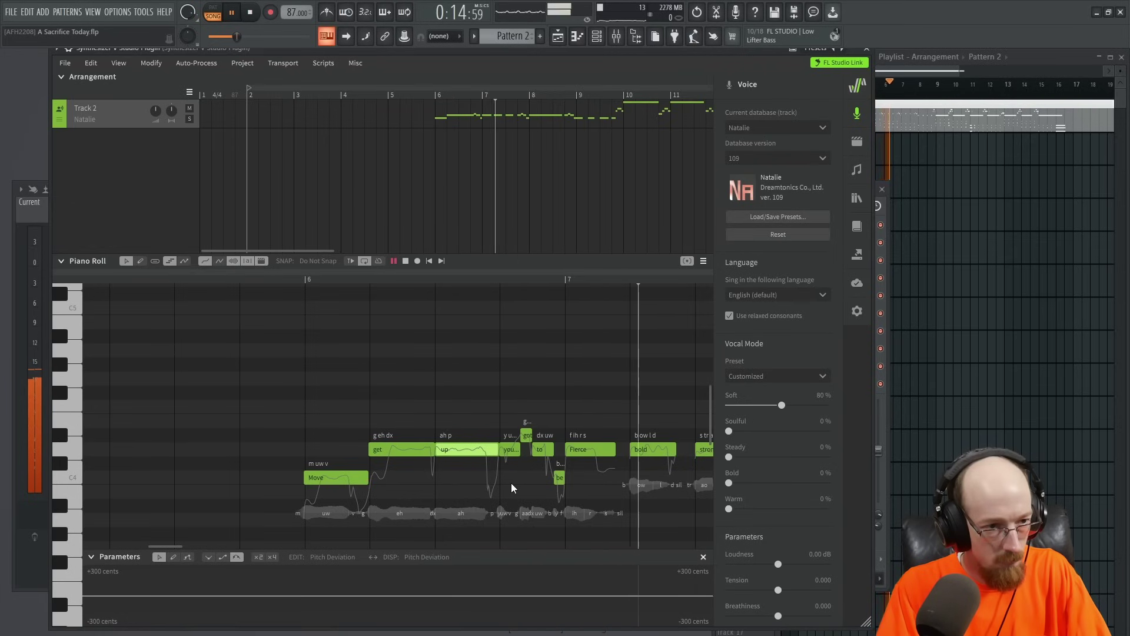
{"action": "key", "text": "space"}
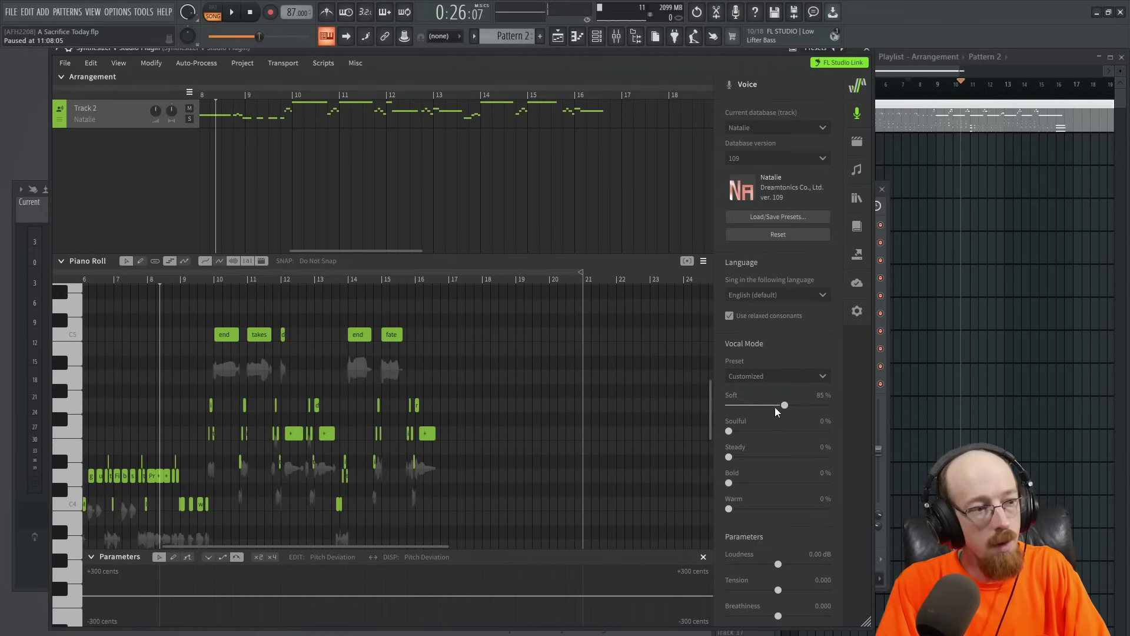
Draw a Soft vocal mode curve that drops to nearly zero at bar 10 and rises back to its original level just after bar 15.
{"action": "left_click_drag", "start_coordinate": [354, 546], "coordinate": [303, 546]}
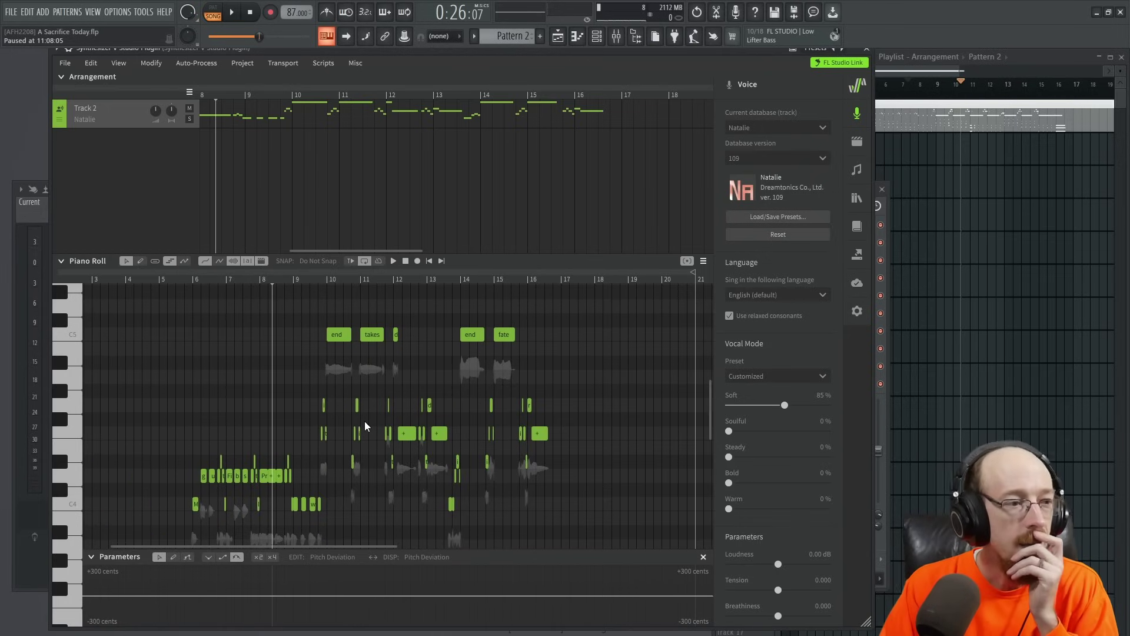
{"action": "left_click", "coordinate": [92, 559]}
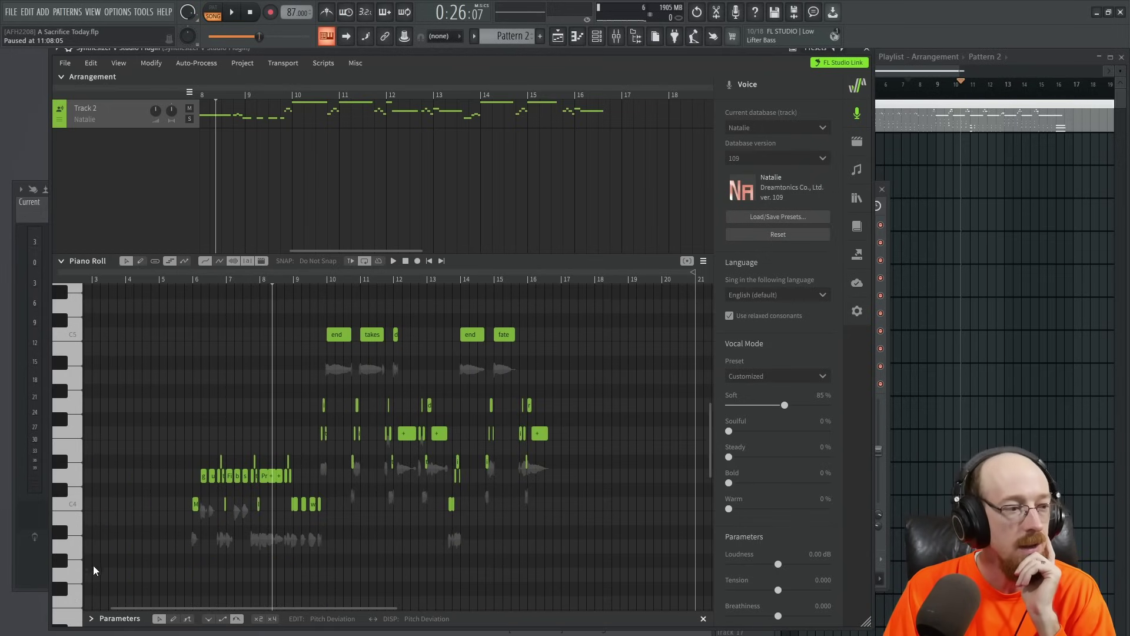
{"action": "left_click", "coordinate": [91, 619]}
{"action": "left_click", "coordinate": [329, 559]}
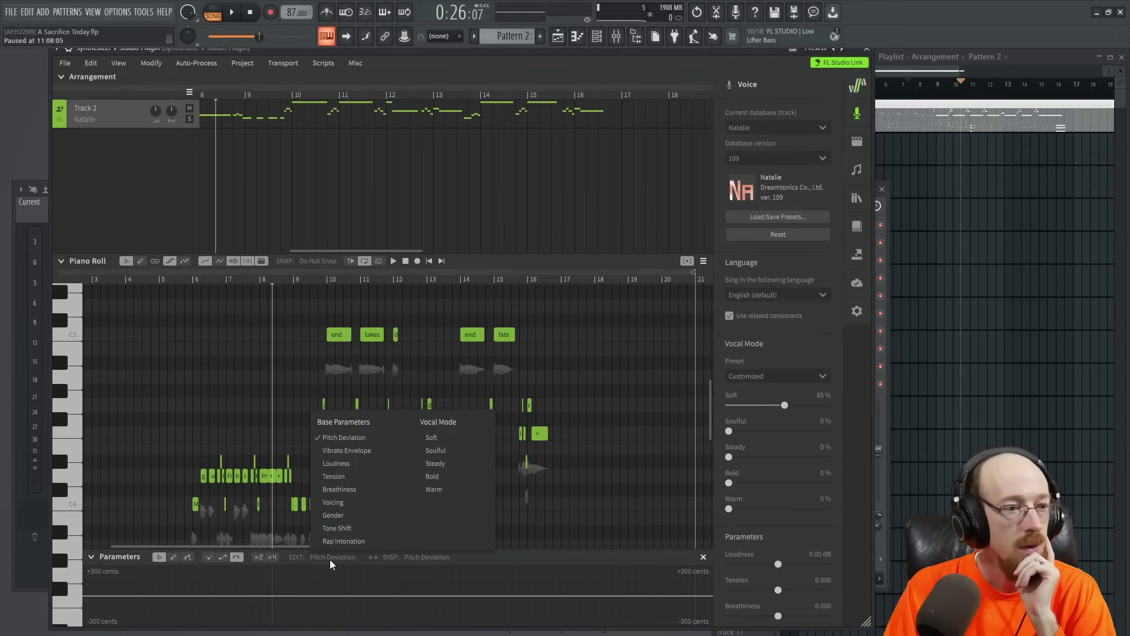
{"action": "left_click", "coordinate": [448, 439]}
{"action": "left_click", "coordinate": [152, 599]}
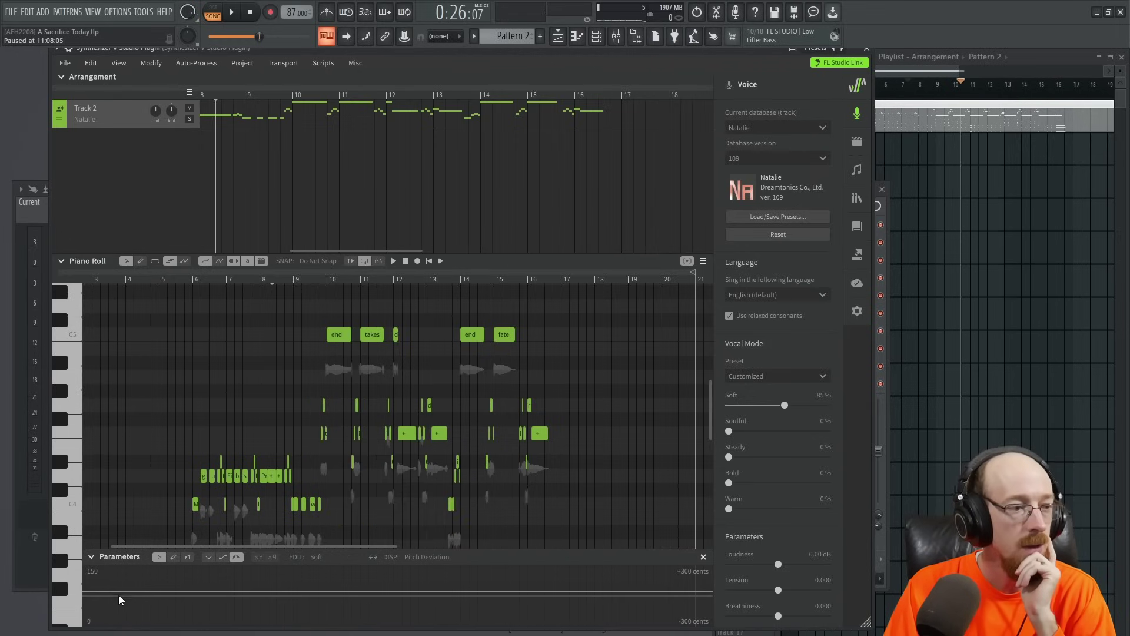
{"action": "left_click", "coordinate": [307, 592]}
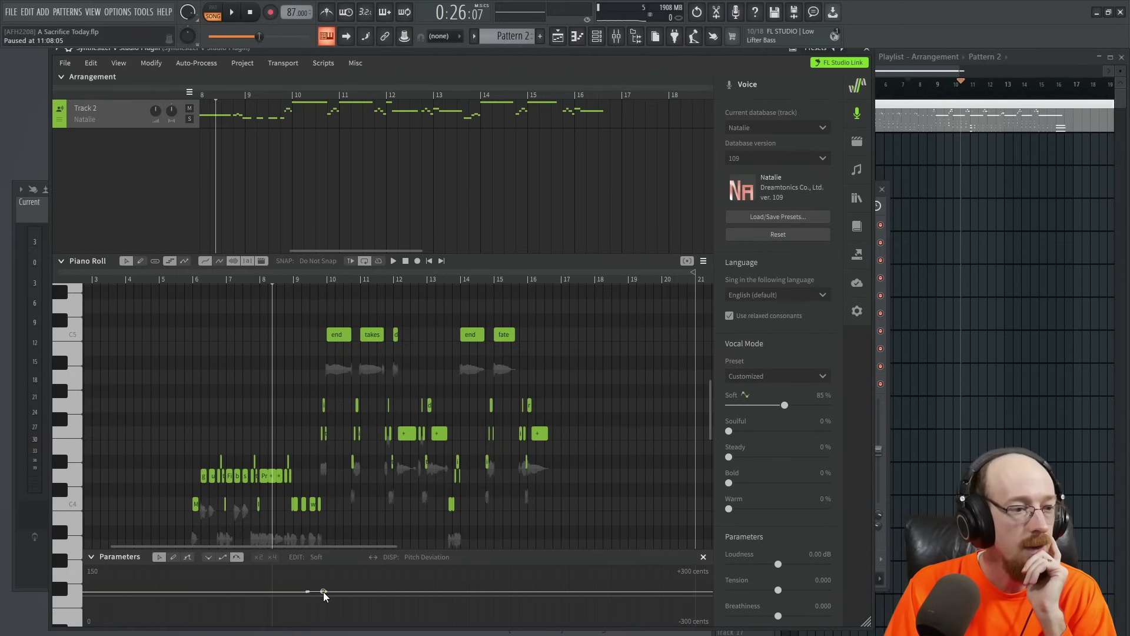
{"action": "left_click_drag", "start_coordinate": [323, 593], "coordinate": [307, 614]}
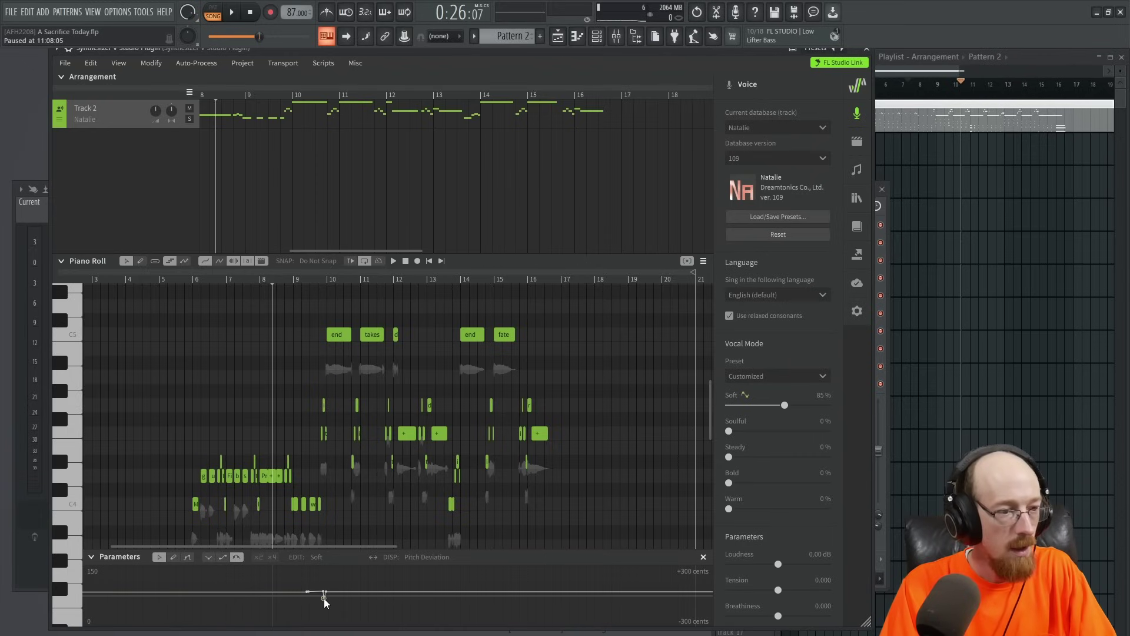
{"action": "left_click_drag", "start_coordinate": [323, 594], "coordinate": [330, 622]}
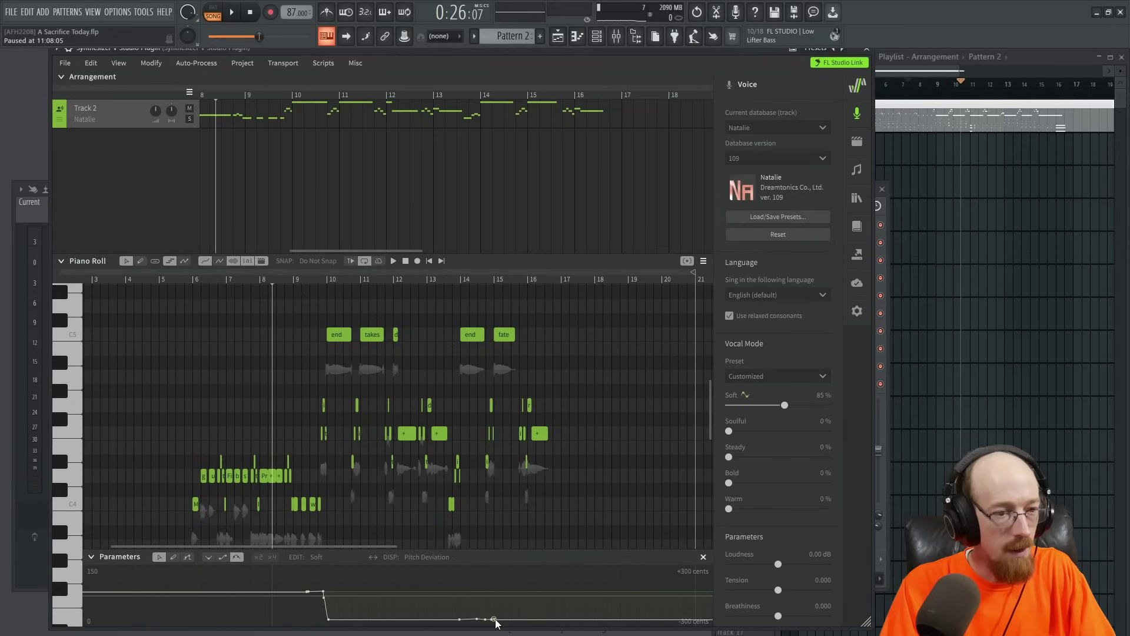
{"action": "left_click_drag", "start_coordinate": [495, 620], "coordinate": [505, 593]}
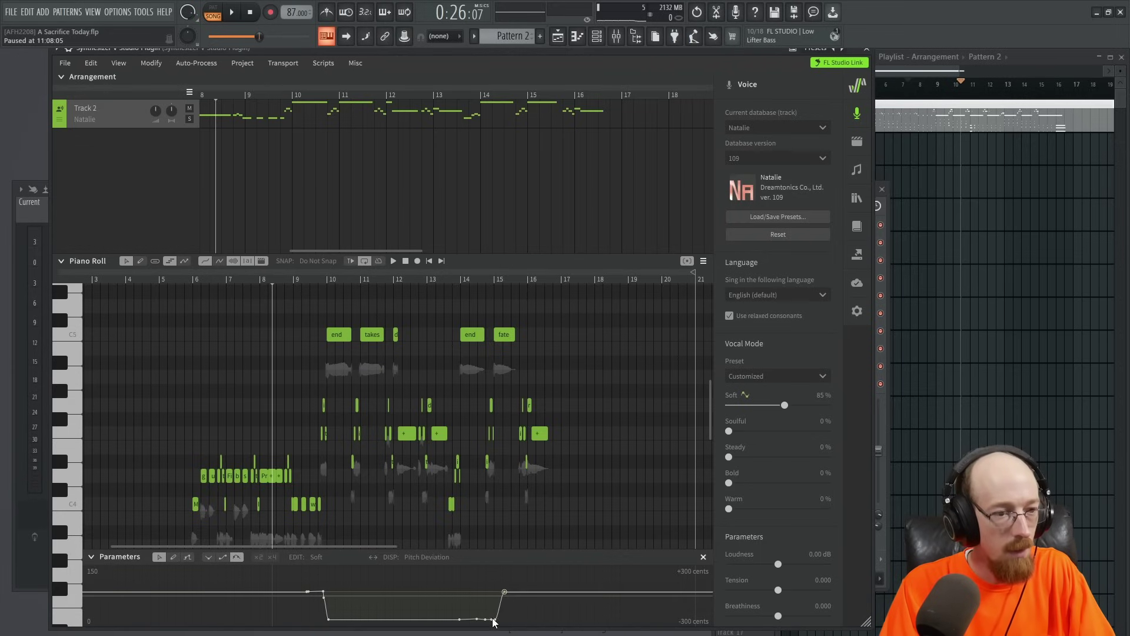
Delete the surplus Soft curve points before bars 10 and 15 so the fall and rise become smooth slopes.
{"action": "right_click", "coordinate": [496, 620]}
{"action": "right_click", "coordinate": [492, 620]}
{"action": "right_click", "coordinate": [485, 619]}
{"action": "right_click", "coordinate": [477, 619]}
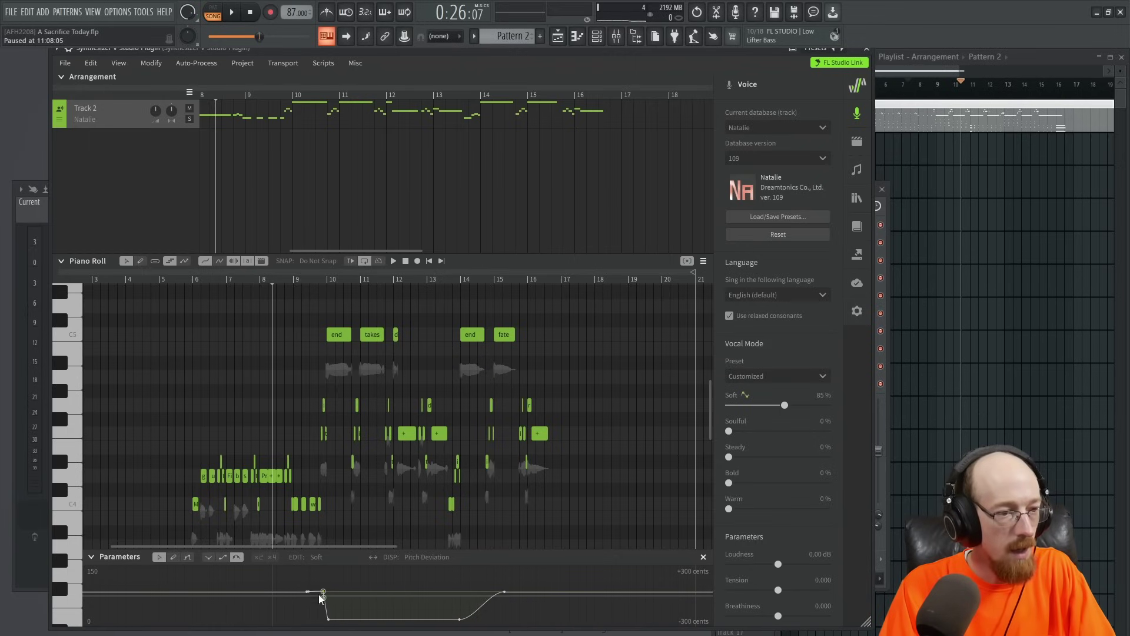
{"action": "right_click", "coordinate": [323, 593]}
{"action": "left_click", "coordinate": [351, 588]}
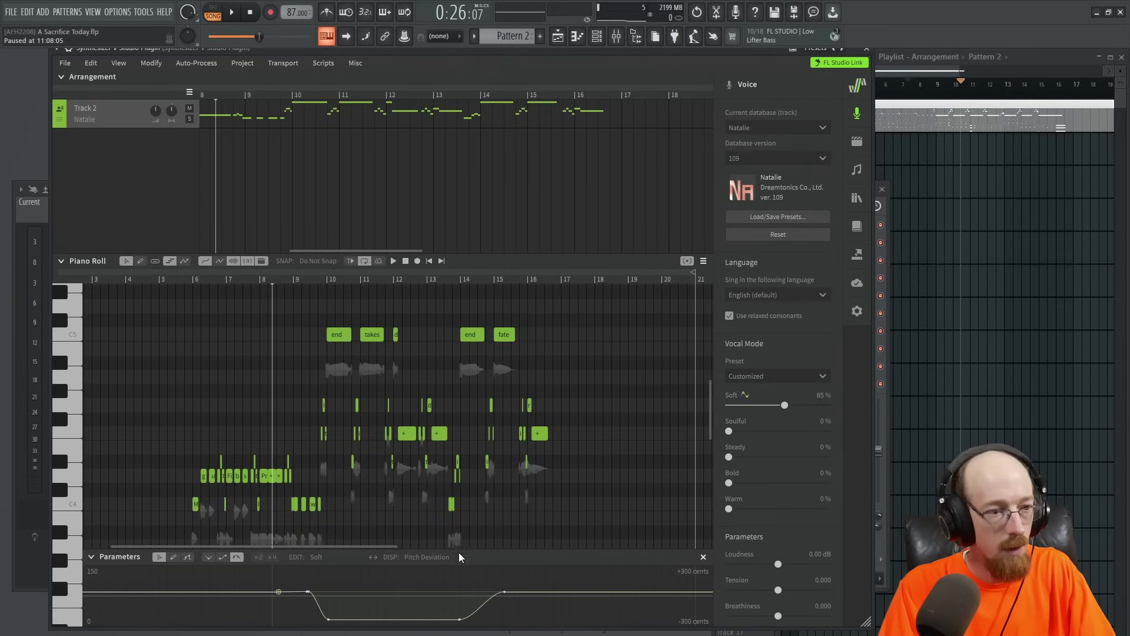
Draw a Bold vocal mode curve that rises from zero after bar 9, holds high until about bar 14, and falls back to zero after bar 16.
{"action": "left_click", "coordinate": [318, 557]}
{"action": "left_click", "coordinate": [443, 476]}
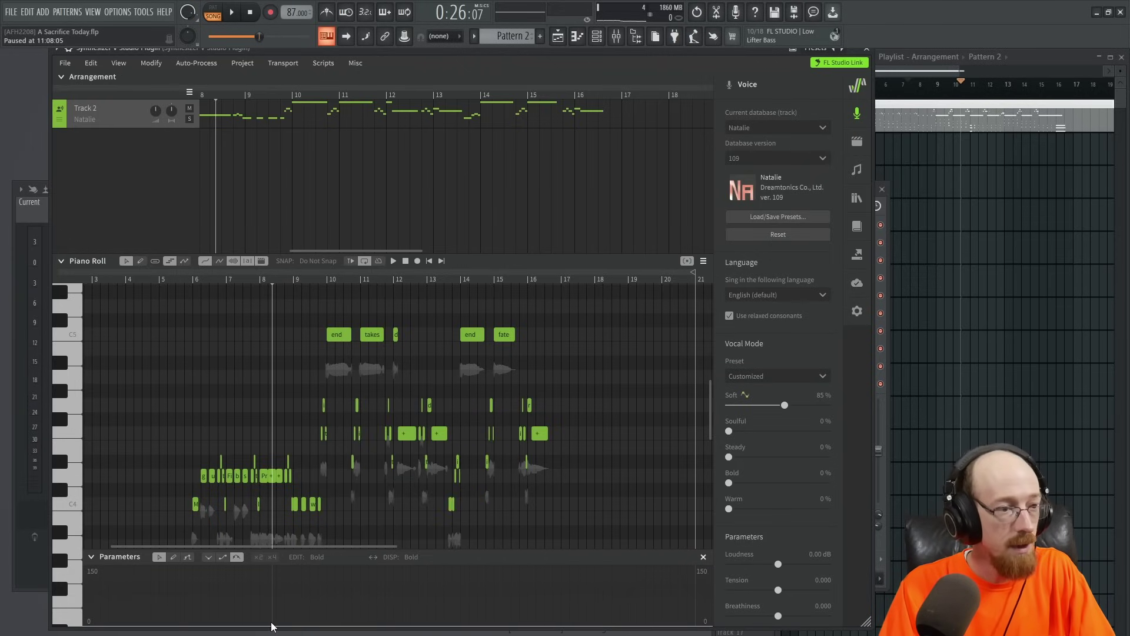
{"action": "left_click", "coordinate": [302, 624]}
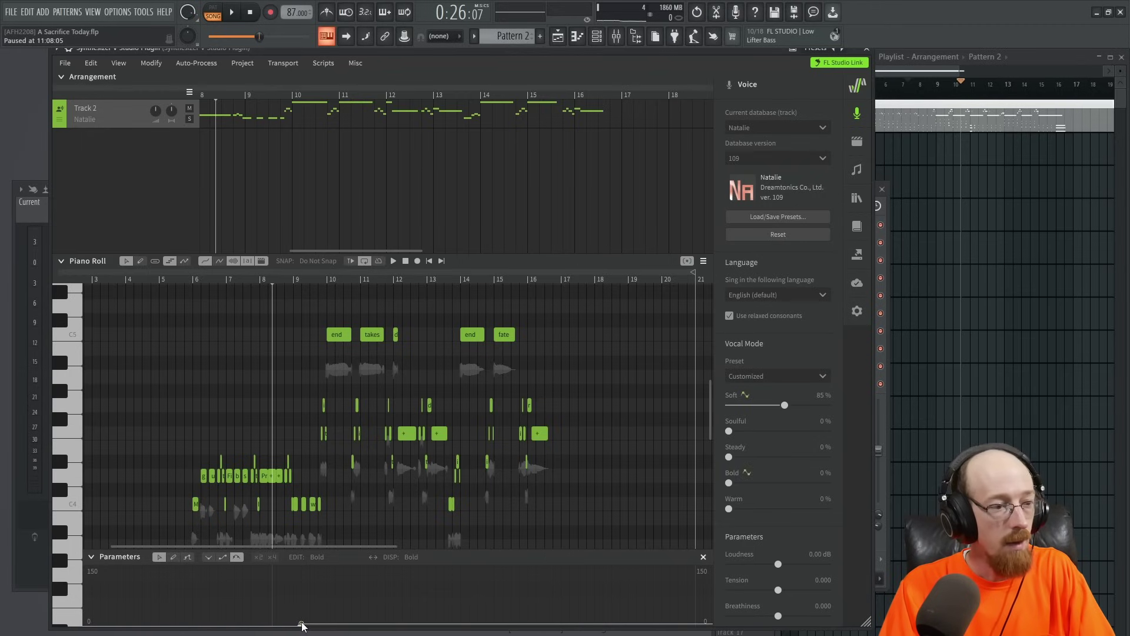
{"action": "left_click_drag", "start_coordinate": [301, 625], "coordinate": [320, 585]}
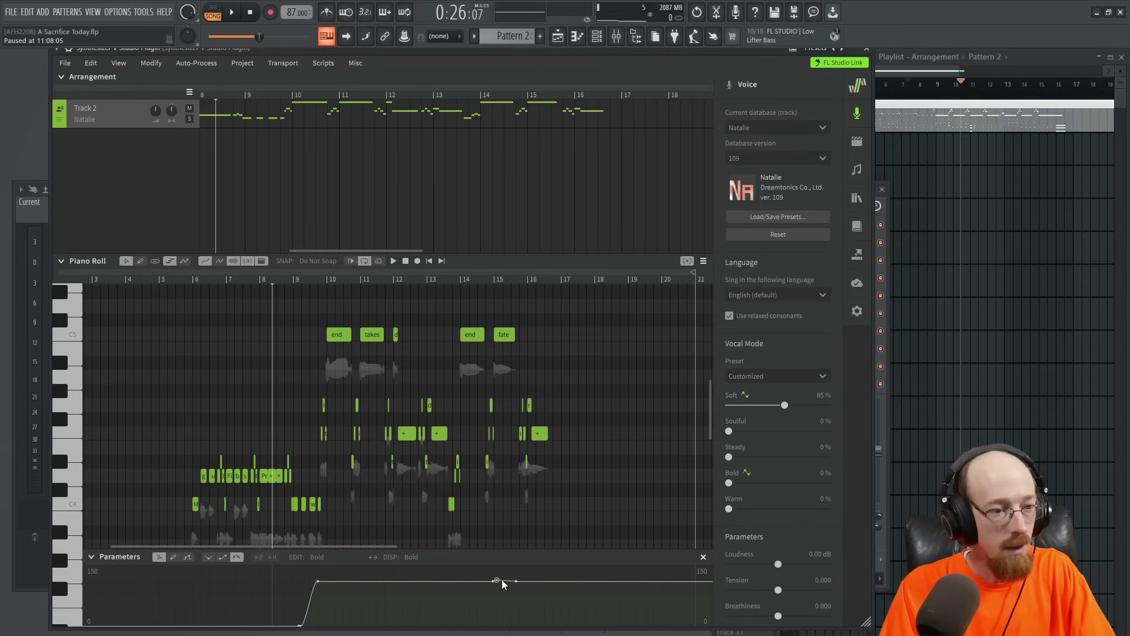
{"action": "left_click_drag", "start_coordinate": [517, 585], "coordinate": [515, 600]}
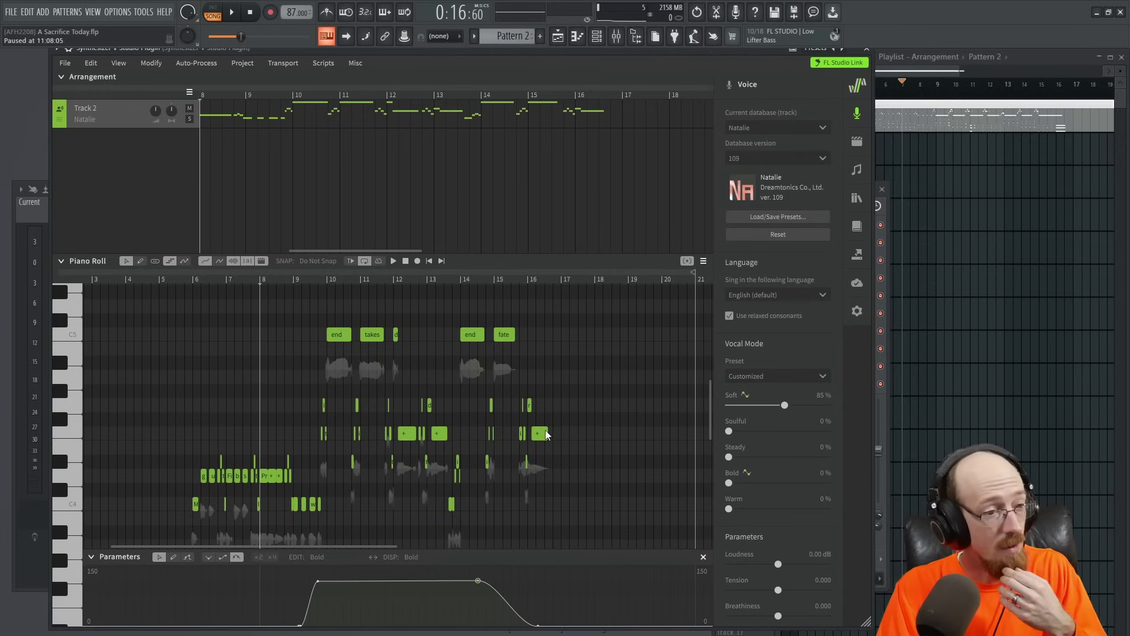
Play back the song to hear the vocal with the Soft and Bold curves applied.
{"action": "key", "text": "space"}
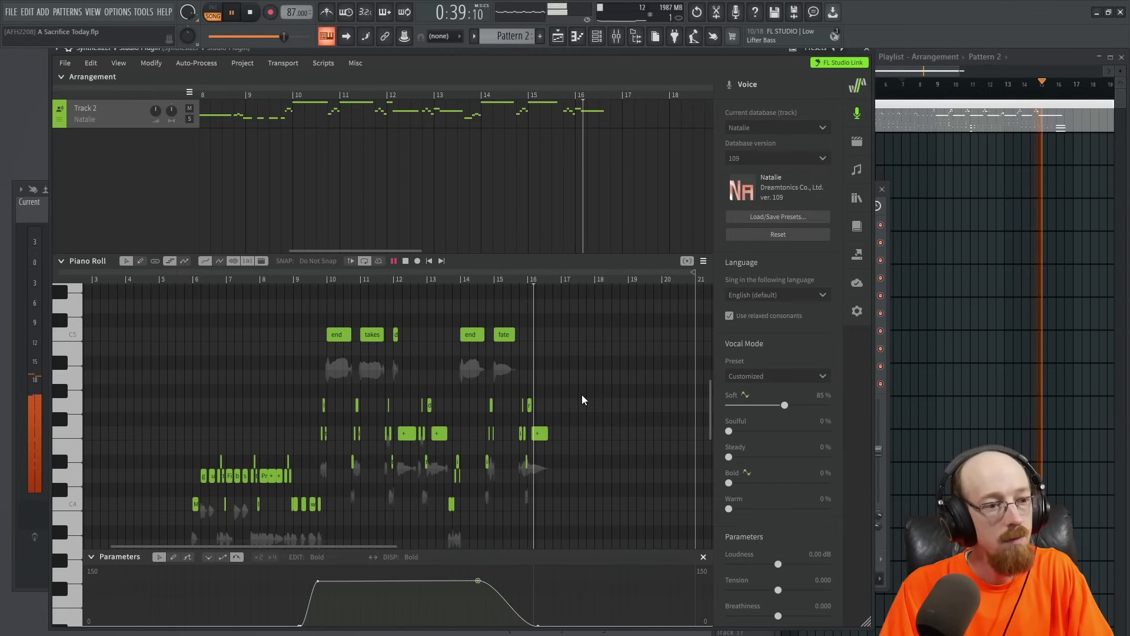
{"action": "key", "text": "space"}
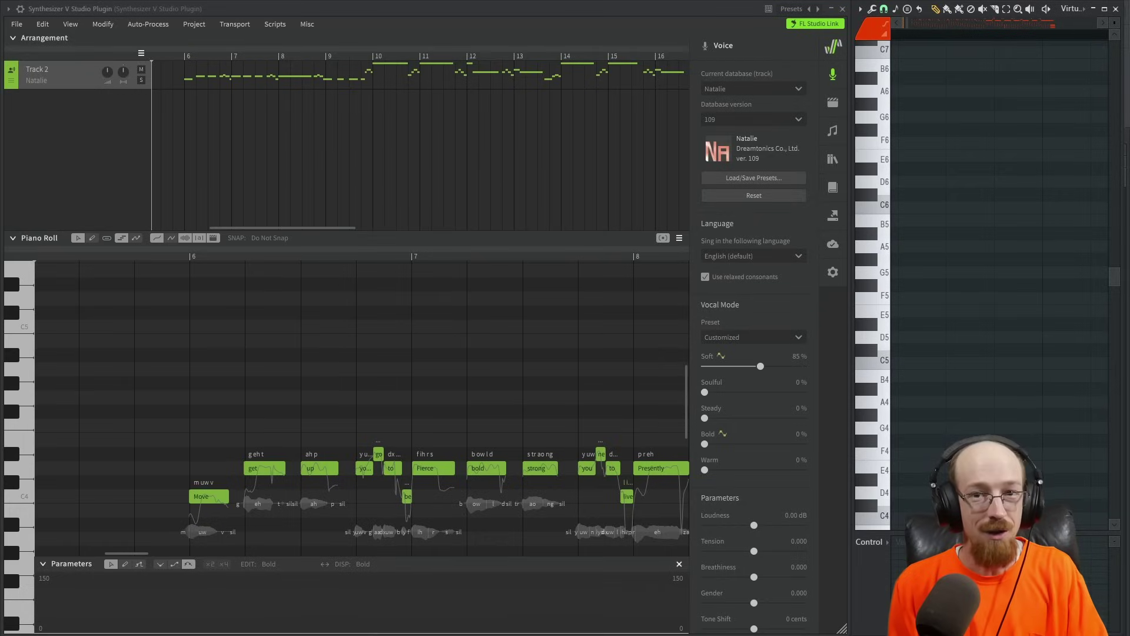
{"action": "key", "text": "space"}
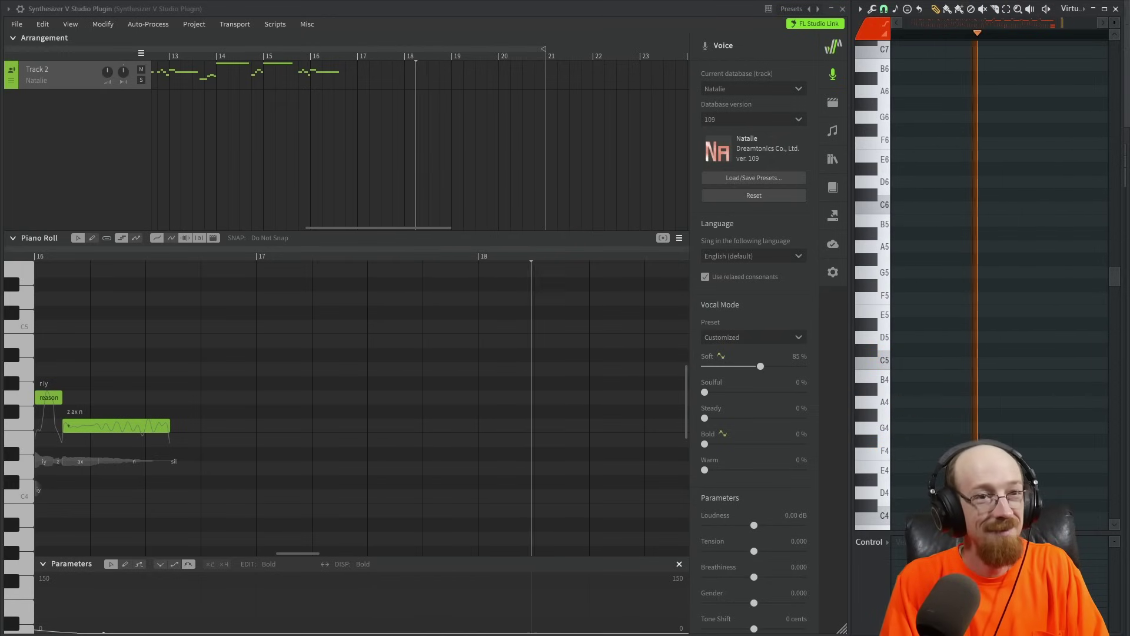
{"action": "key", "text": "space"}
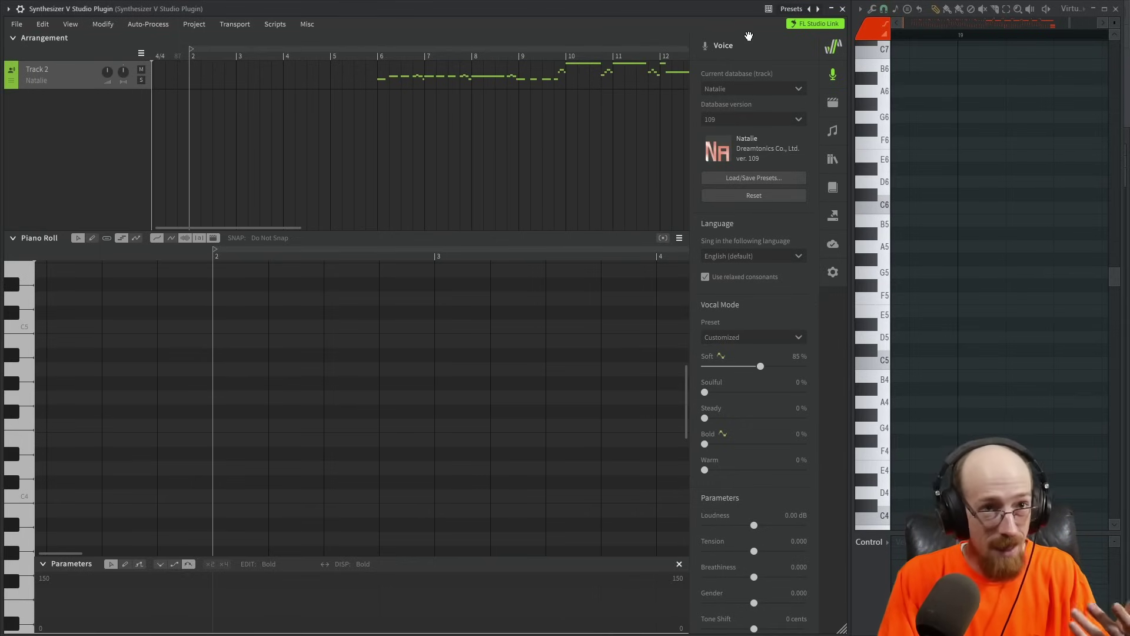
Close the Synthesizer V and piano roll windows and move the Playlist up and away from the screen edge.
{"action": "left_click", "coordinate": [842, 9]}
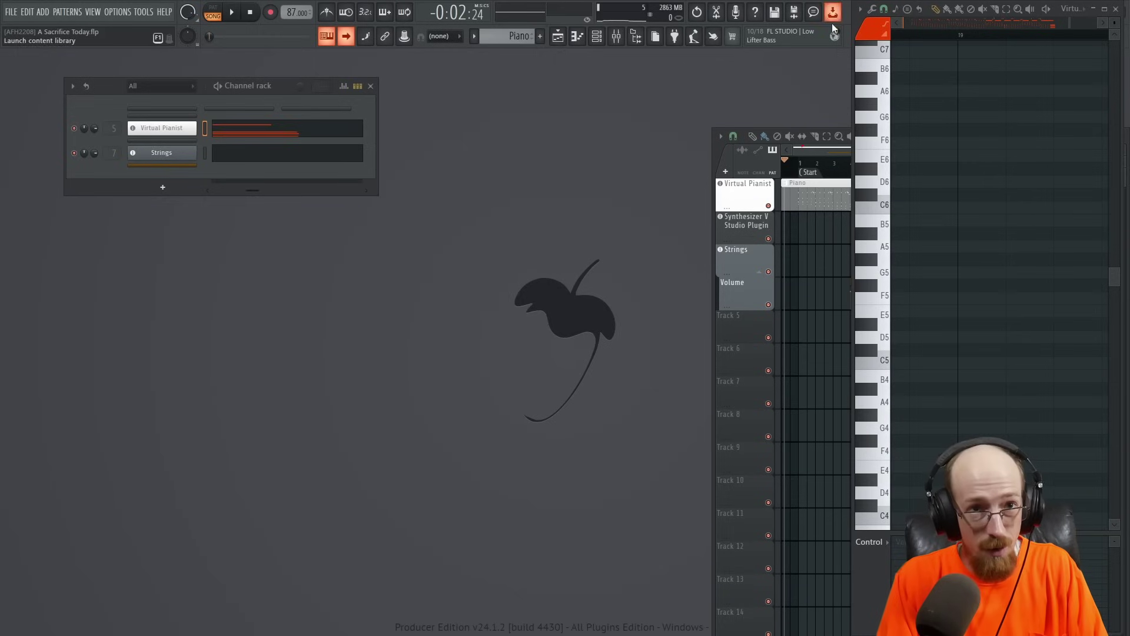
{"action": "left_click", "coordinate": [1116, 9]}
{"action": "left_click_drag", "start_coordinate": [1028, 134], "coordinate": [953, 79]}
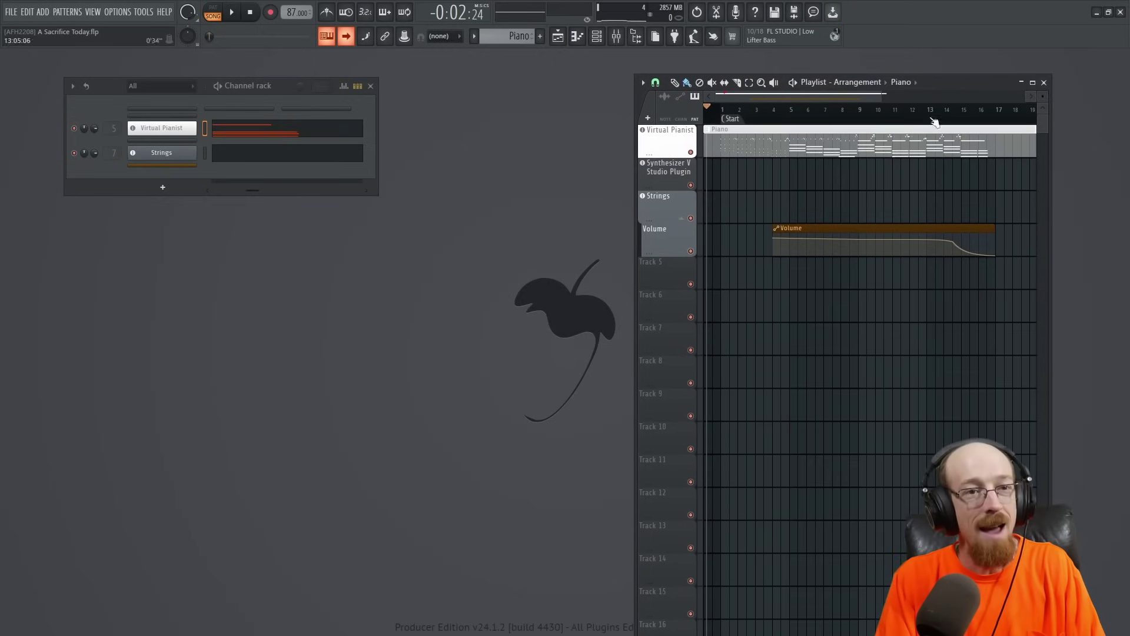